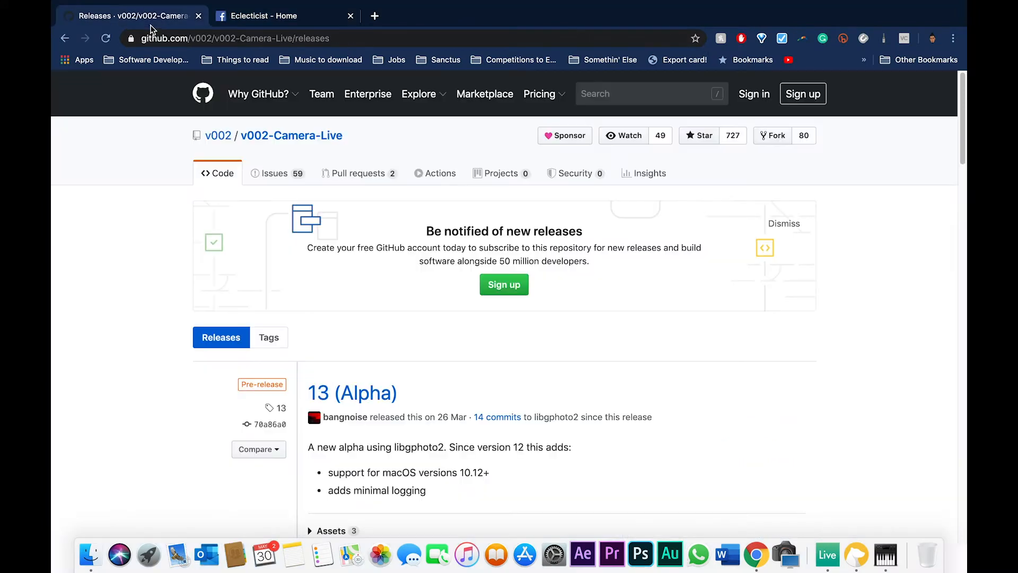
Scroll through the Camera Live releases page on GitHub to review the available builds.
{"action": "scroll", "coordinate": [468, 357], "scroll_direction": "down", "scroll_amount": 2}
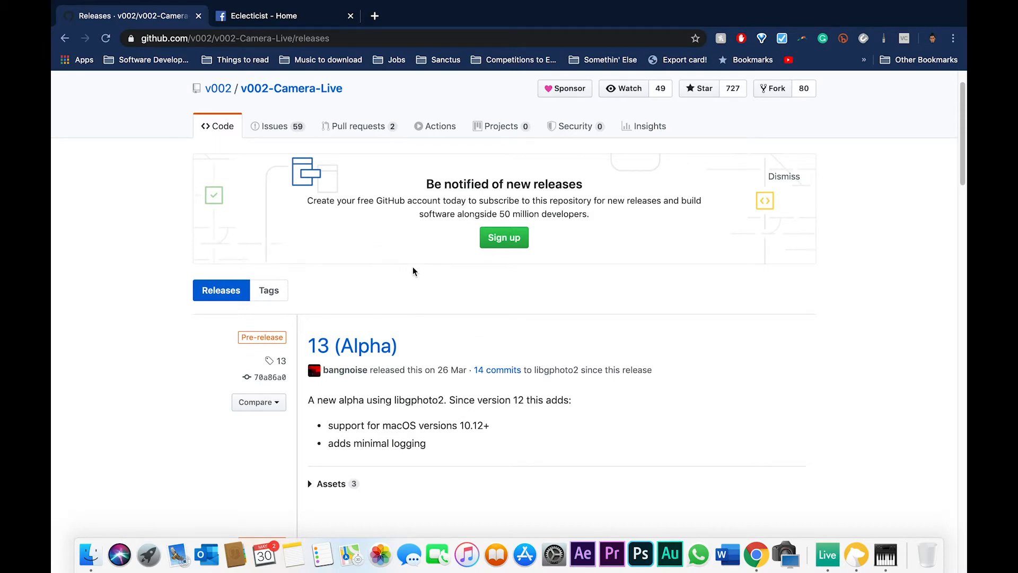
{"action": "scroll", "coordinate": [414, 271], "scroll_direction": "down", "scroll_amount": 2}
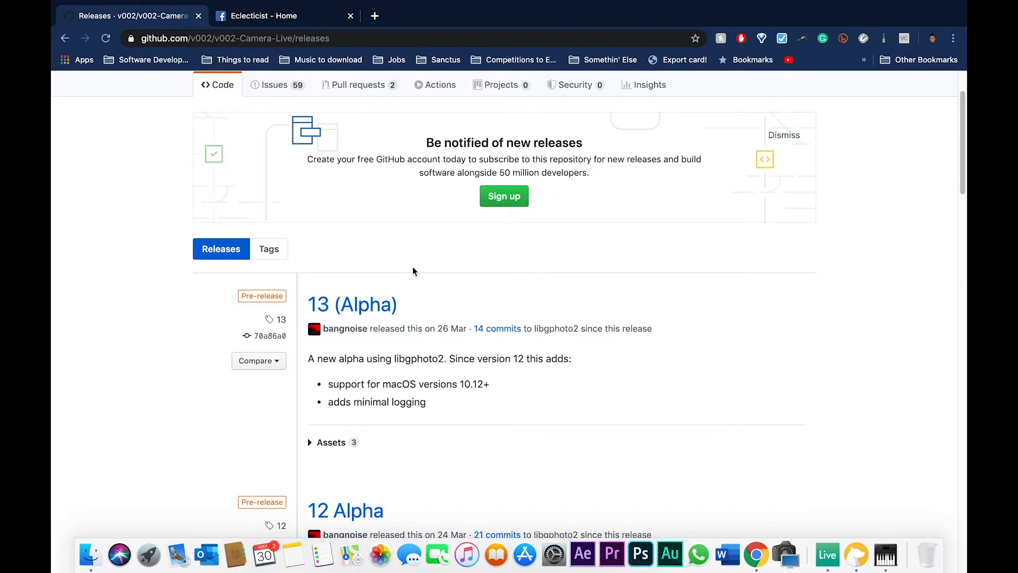
{"action": "scroll", "coordinate": [413, 271], "scroll_direction": "down", "scroll_amount": 3}
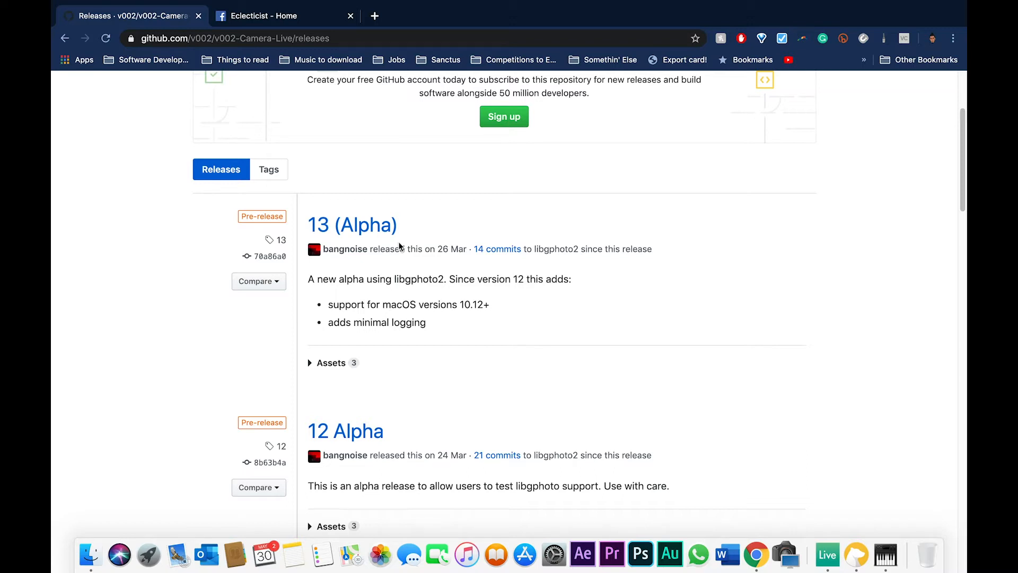
{"action": "scroll", "coordinate": [401, 247], "scroll_direction": "down", "scroll_amount": 7}
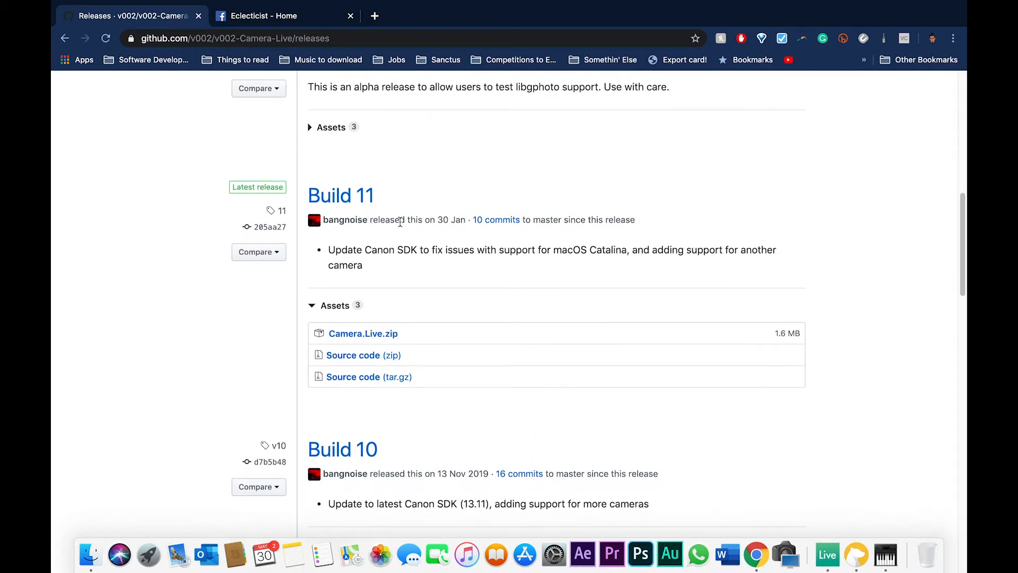
{"action": "scroll", "coordinate": [399, 221], "scroll_direction": "up", "scroll_amount": 6}
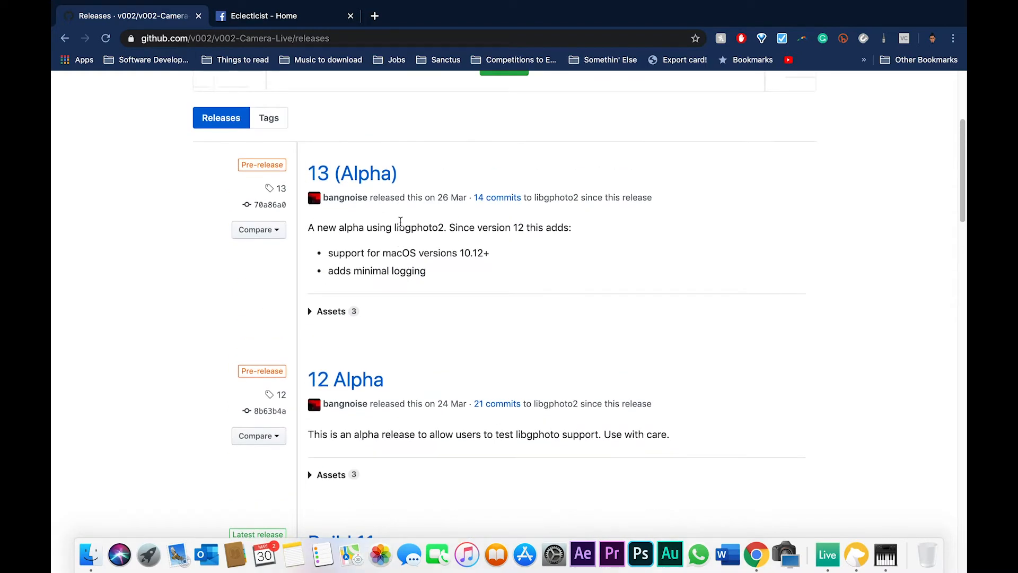
Switch desktops and launch the Camera Live app through Spotlight search.
{"action": "key", "text": "ctrl+Left"}
{"action": "key", "text": "ctrl+Left"}
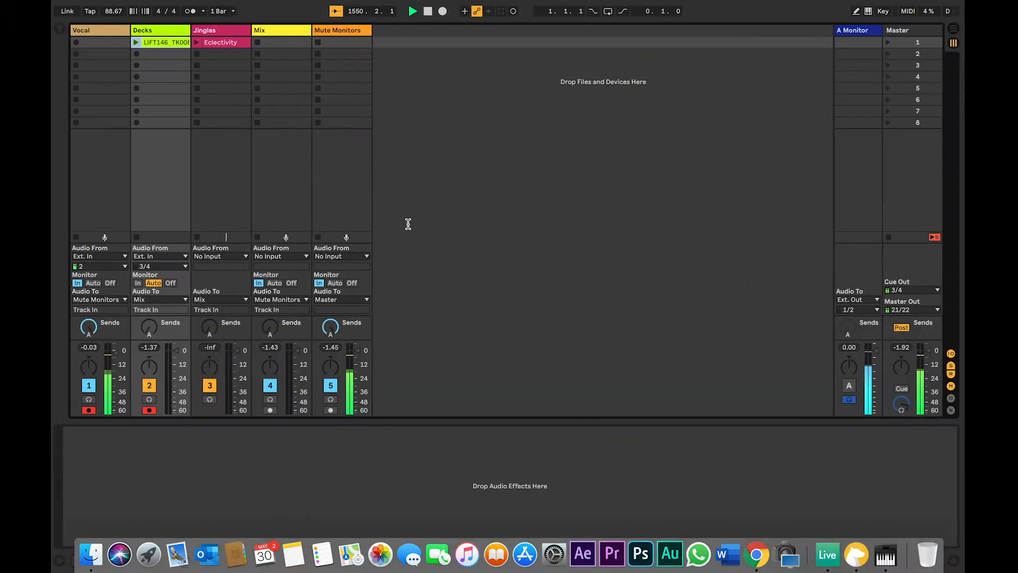
{"action": "key", "text": "super+space"}
{"action": "type", "text": "came"}
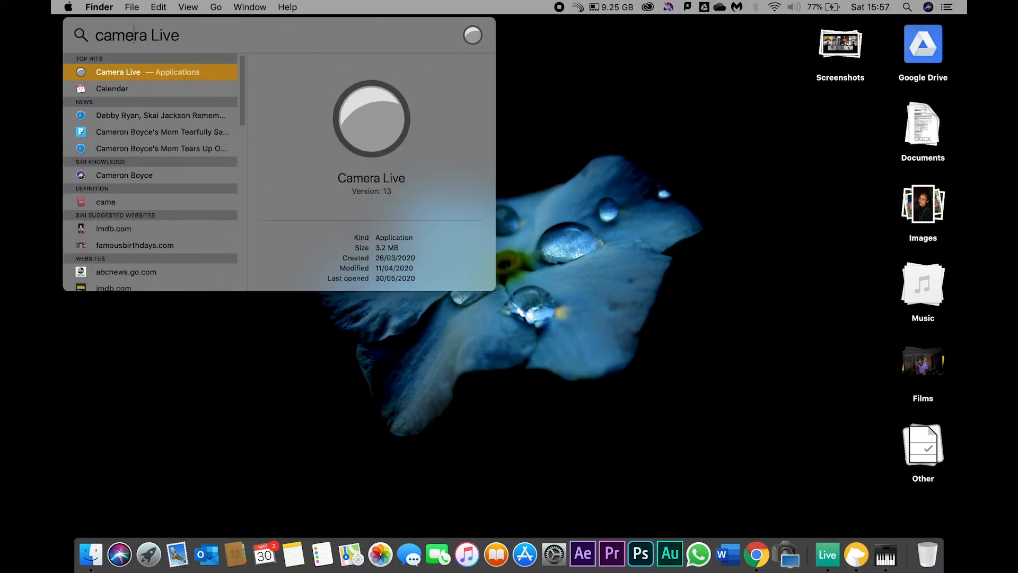
{"action": "key", "text": "Return"}
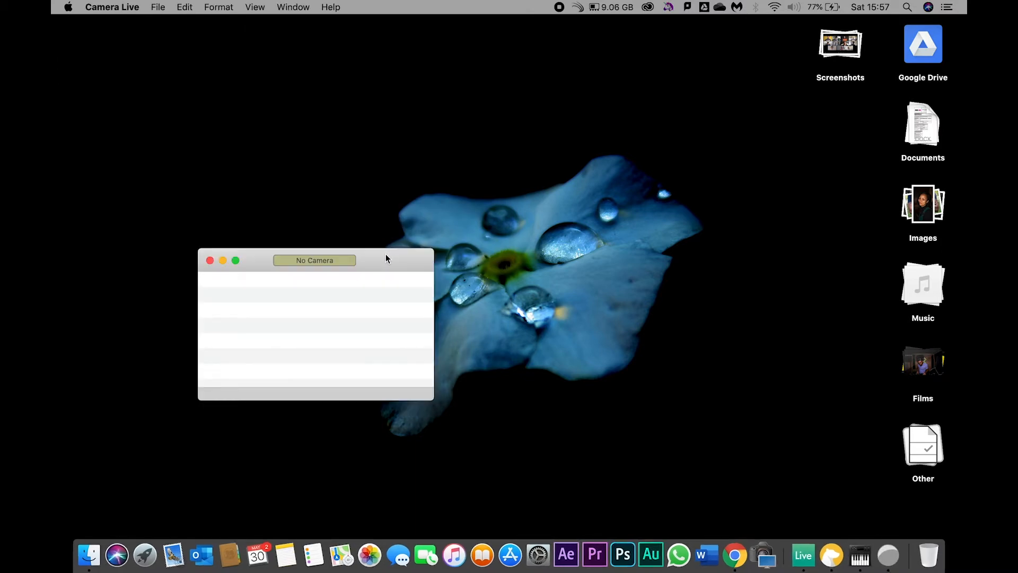
Move the Camera Live window toward the upper right of the desktop.
{"action": "left_click_drag", "start_coordinate": [386, 256], "coordinate": [431, 175]}
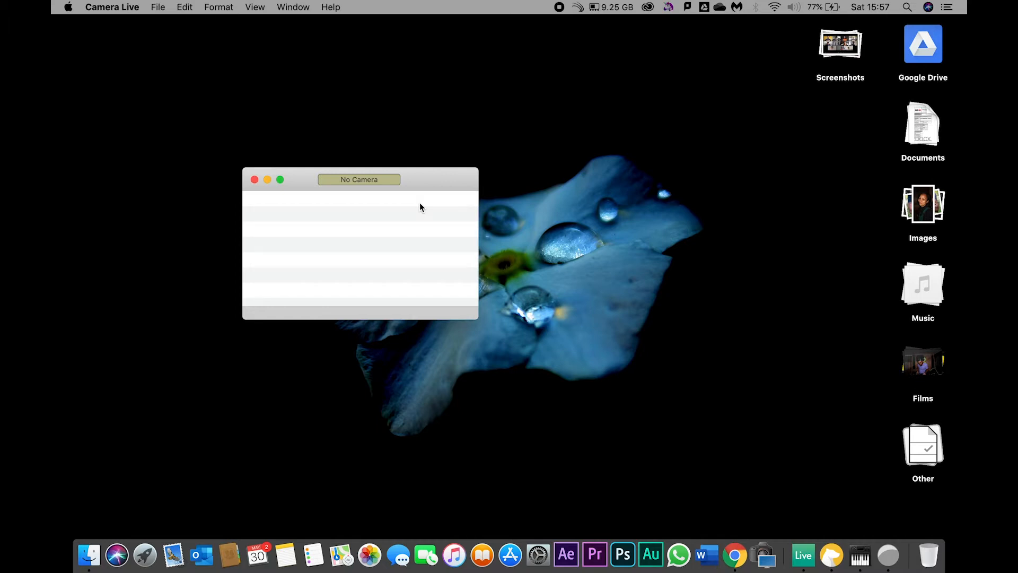
{"action": "key", "text": "ctrl+Up"}
{"action": "key", "text": "ctrl+Up"}
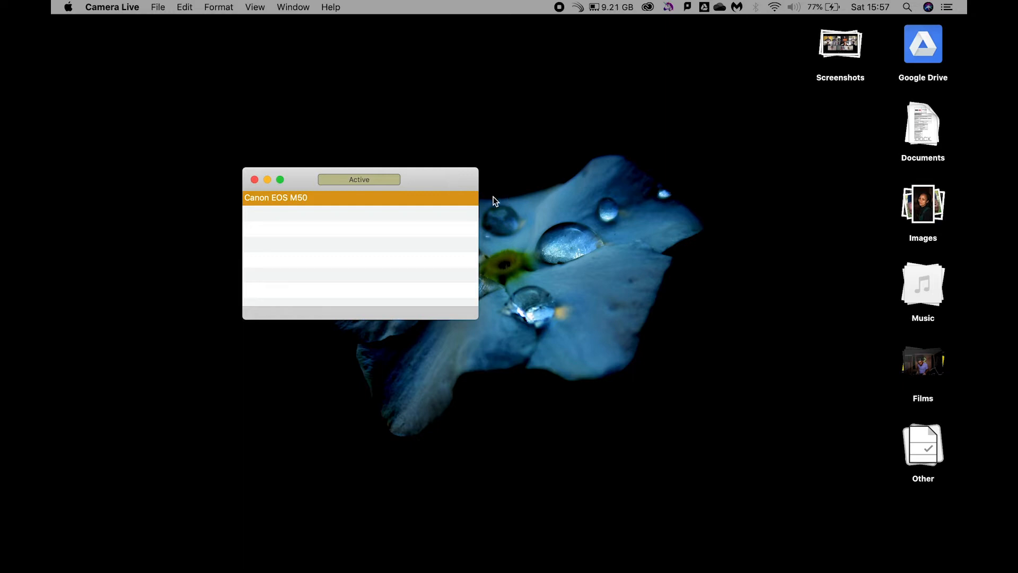
{"action": "left_click_drag", "start_coordinate": [445, 182], "coordinate": [778, 165]}
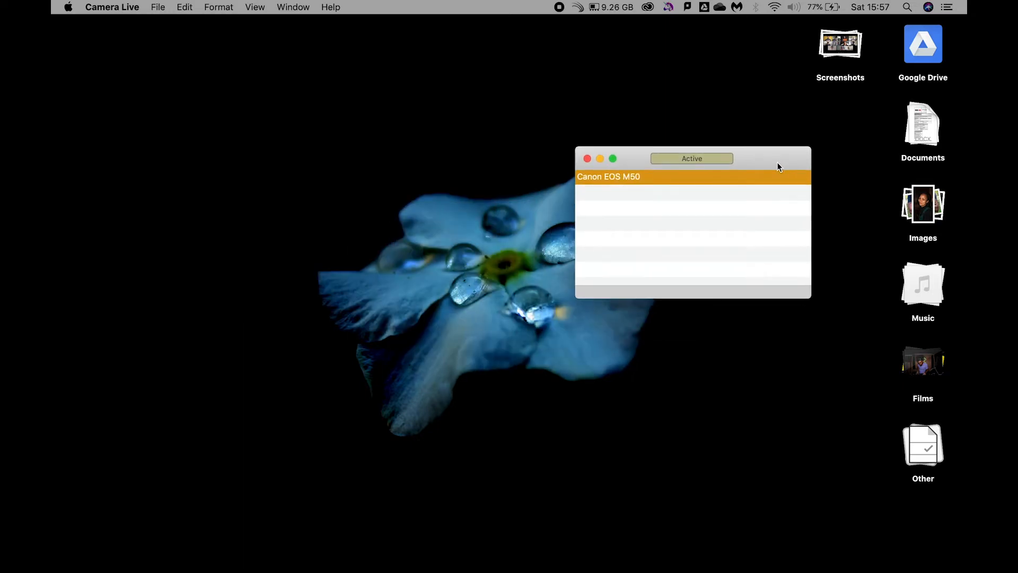
Switch to Ableton Live, launch the Decks track's clip and select the Mix track.
{"action": "key", "text": "ctrl+Right"}
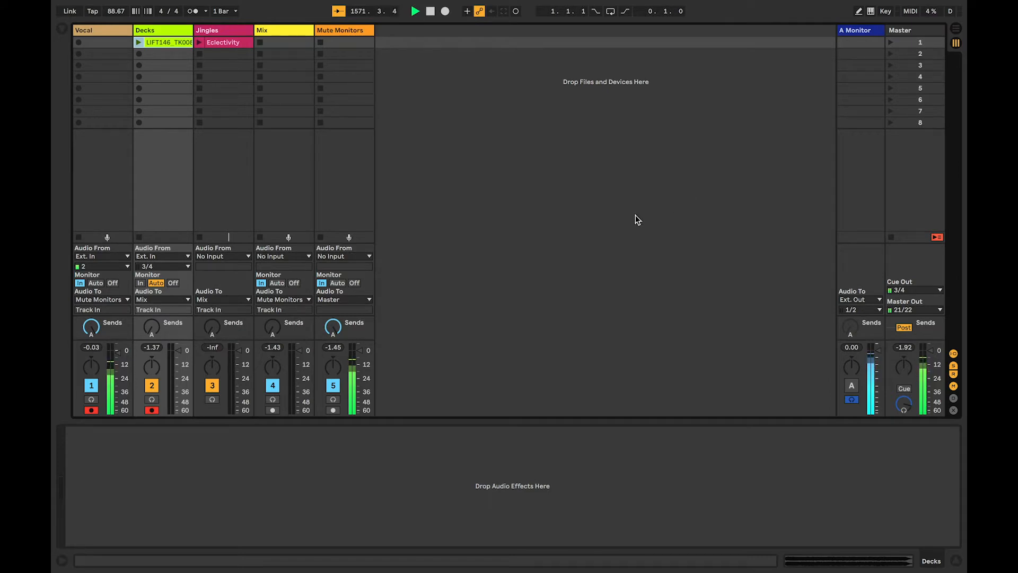
{"action": "left_click", "coordinate": [136, 43]}
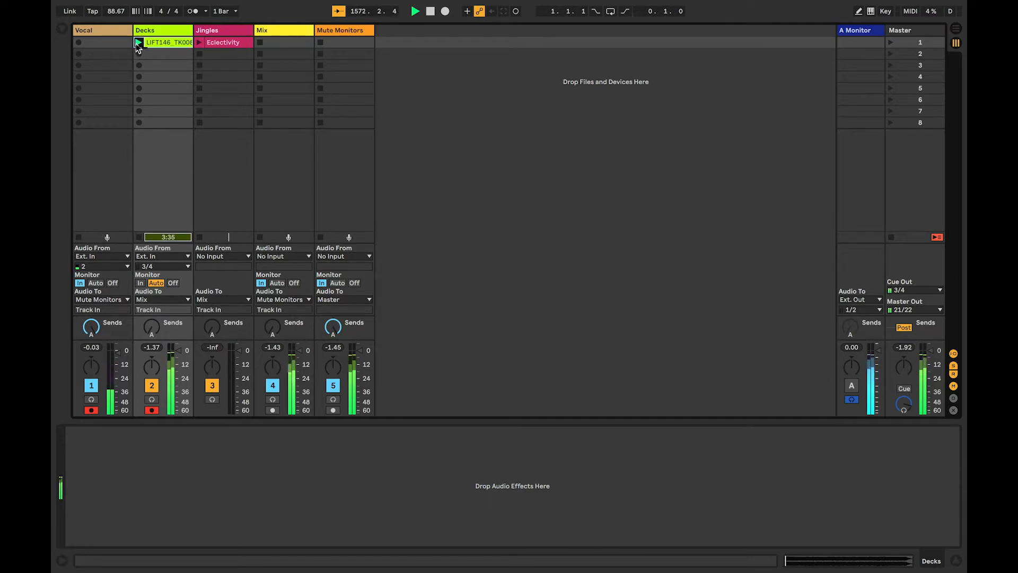
{"action": "left_click", "coordinate": [274, 36]}
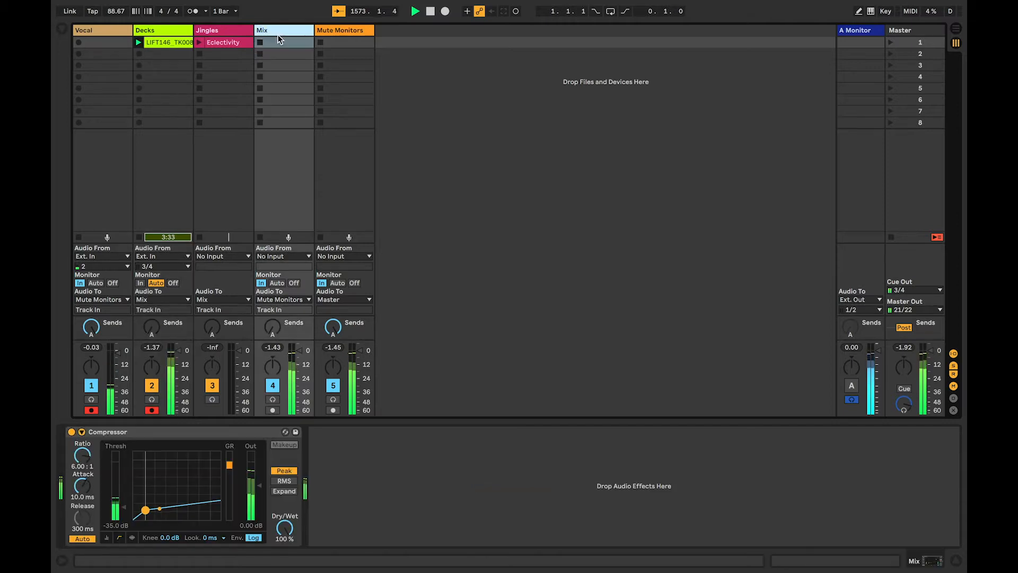
{"action": "left_click", "coordinate": [139, 41]}
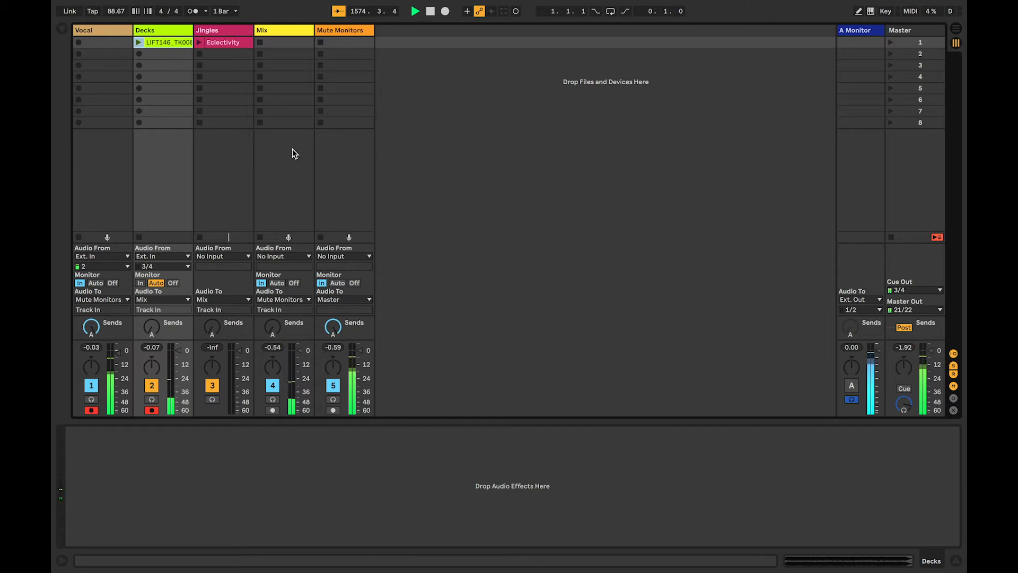
Switch back to the desktop and launch OBS through Spotlight search.
{"action": "key", "text": "ctrl+Left"}
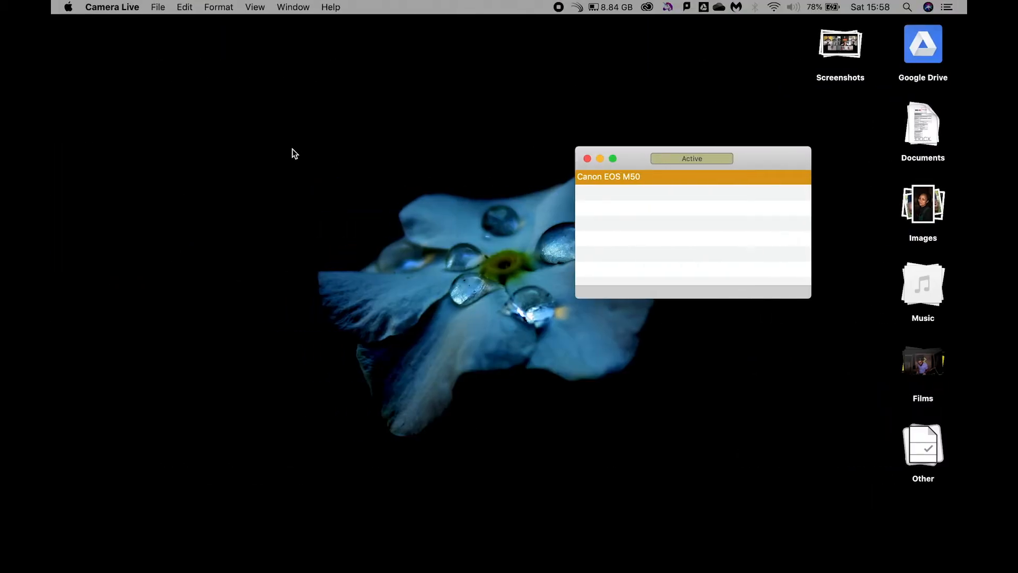
{"action": "key", "text": "super+space"}
{"action": "type", "text": "obs"}
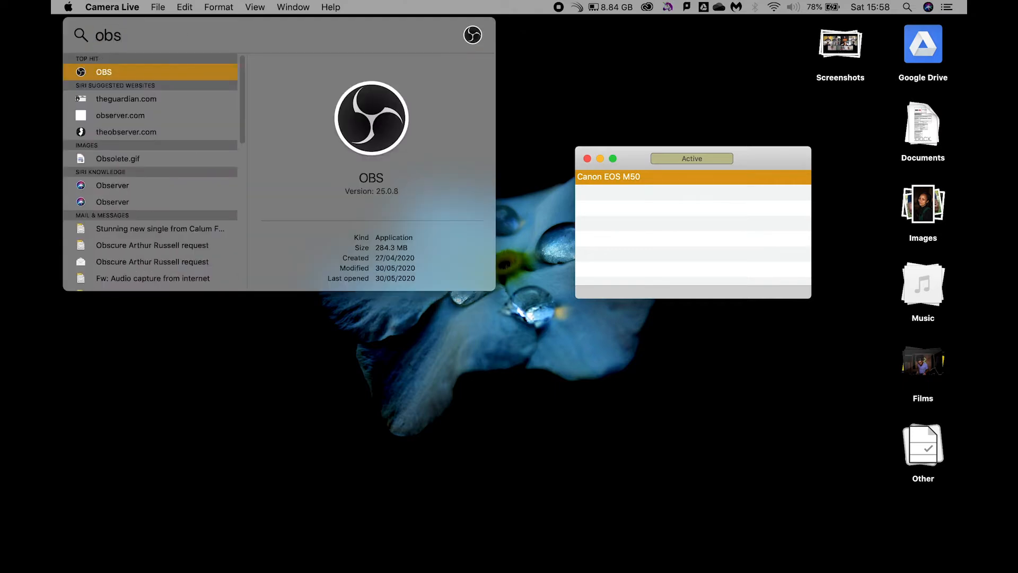
{"action": "key", "text": "Return"}
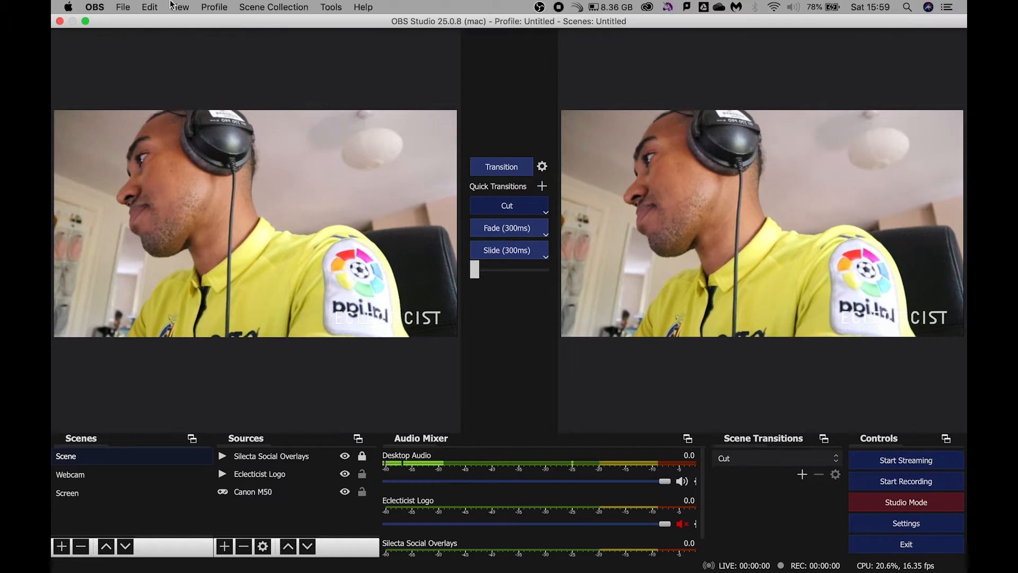
Open the OBS preferences on the Audio page and keep Desktop Audio set to Soundflower (2ch).
{"action": "left_click", "coordinate": [123, 6]}
{"action": "mouse_move", "coordinate": [90, 6]}
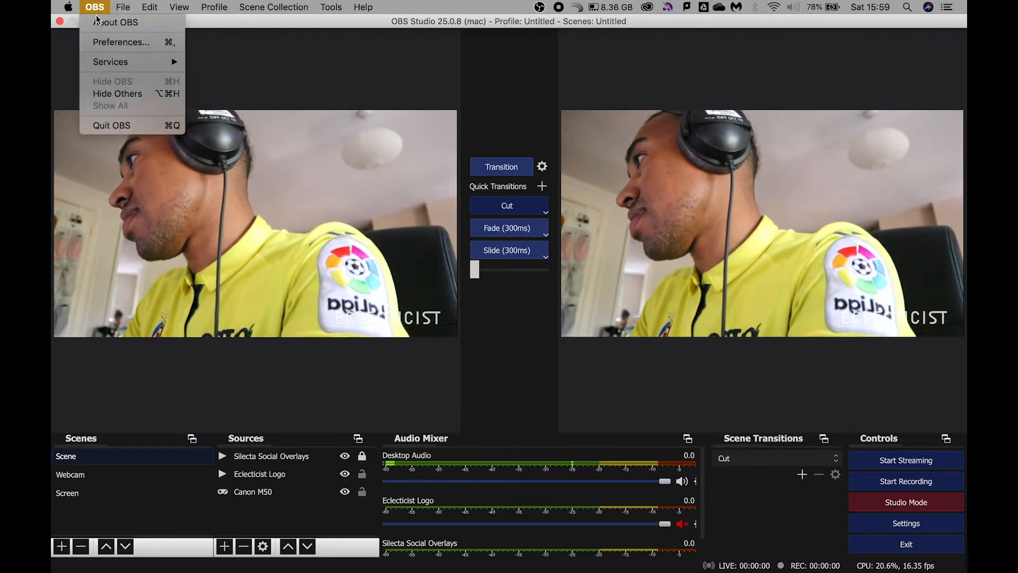
{"action": "left_click", "coordinate": [107, 44]}
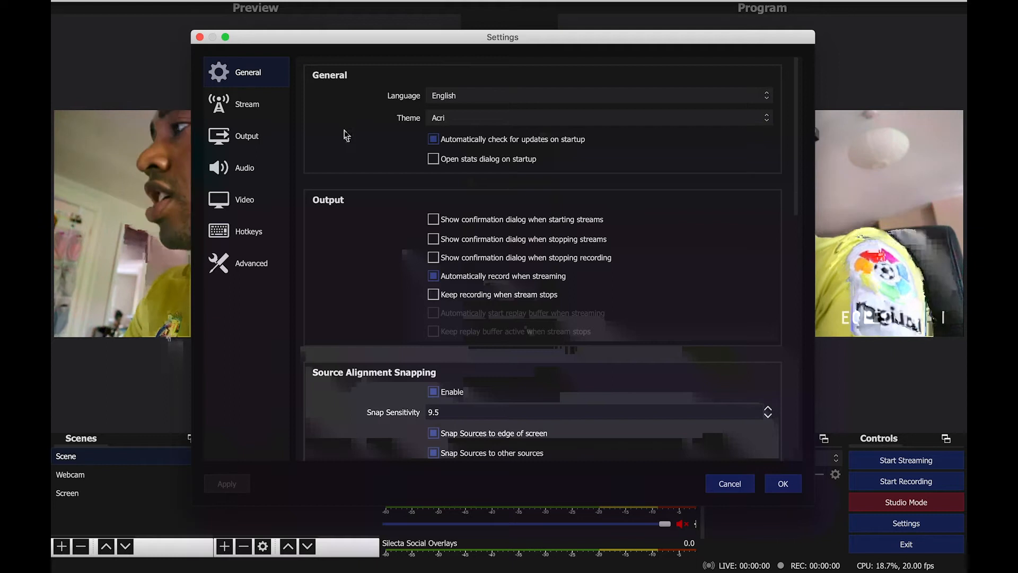
{"action": "left_click", "coordinate": [243, 174]}
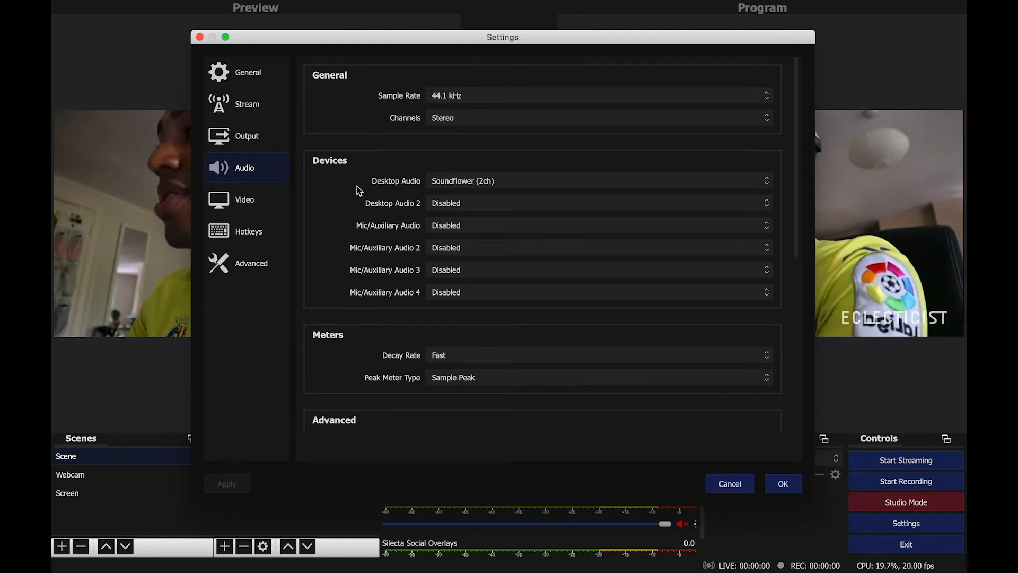
{"action": "left_click", "coordinate": [475, 179]}
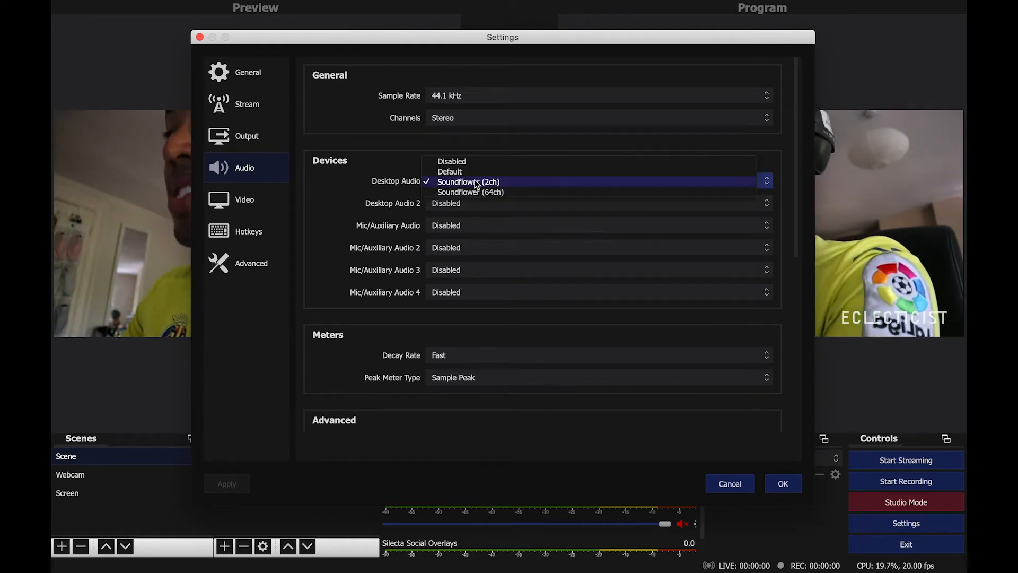
{"action": "left_click", "coordinate": [475, 179]}
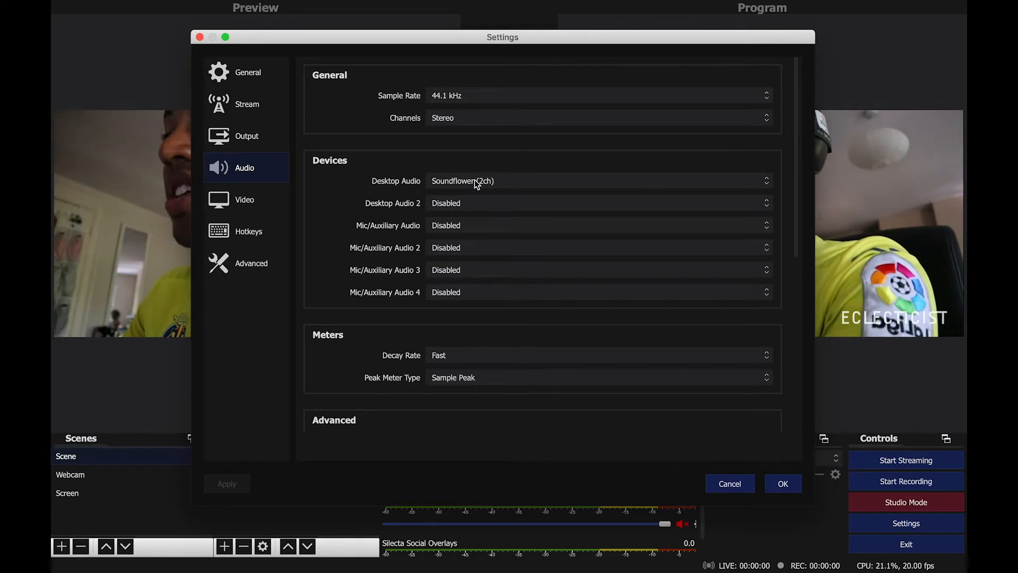
Set the Mic/Auxiliary Audio device to Disabled.
{"action": "left_click", "coordinate": [468, 227]}
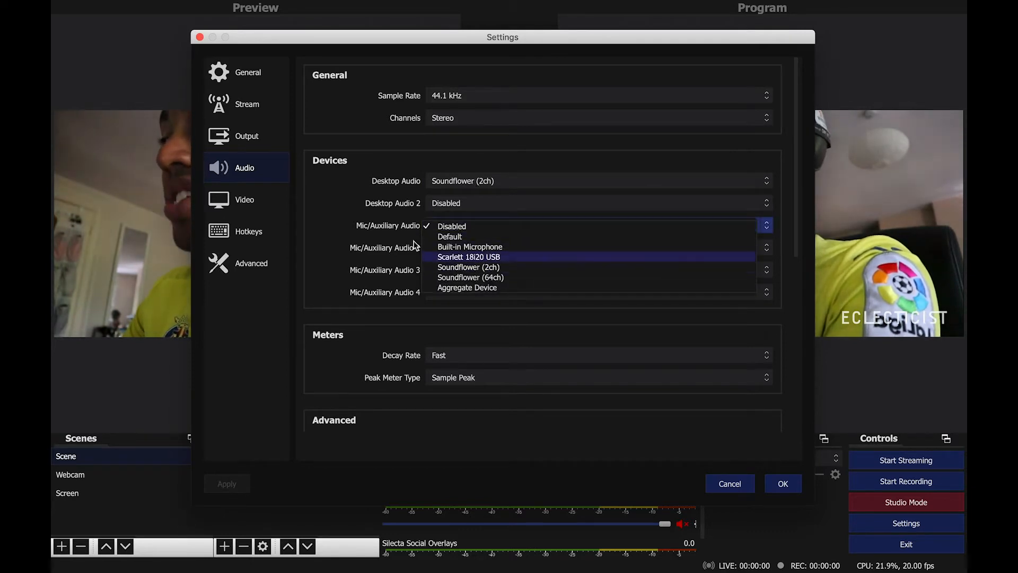
{"action": "left_click", "coordinate": [448, 227]}
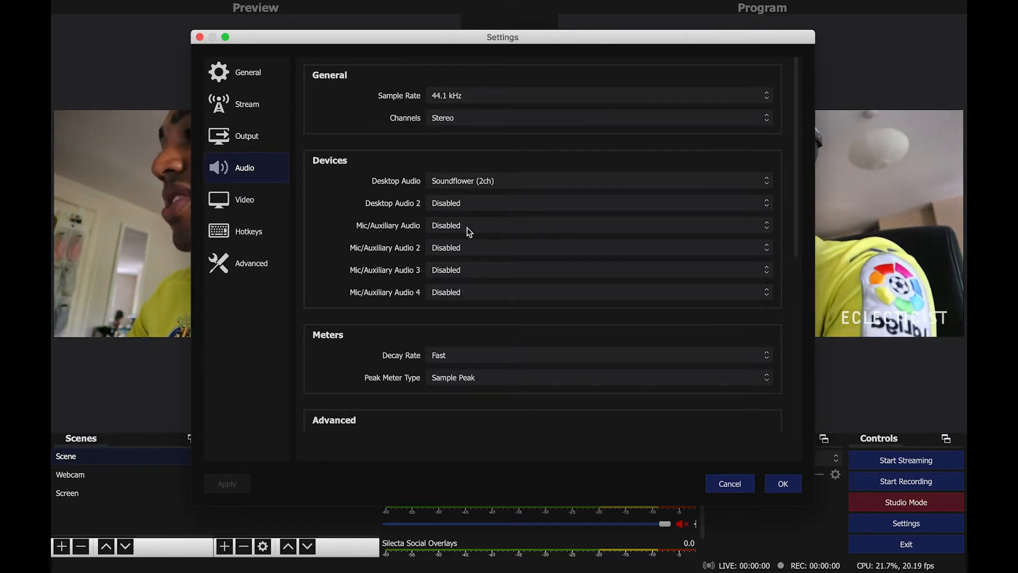
{"action": "left_click", "coordinate": [468, 232]}
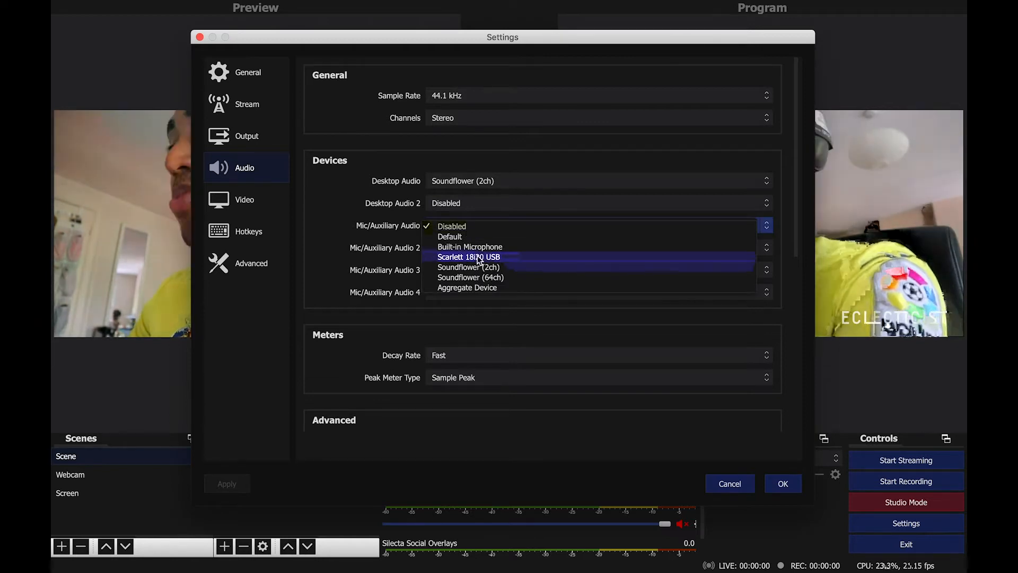
{"action": "left_click", "coordinate": [374, 208]}
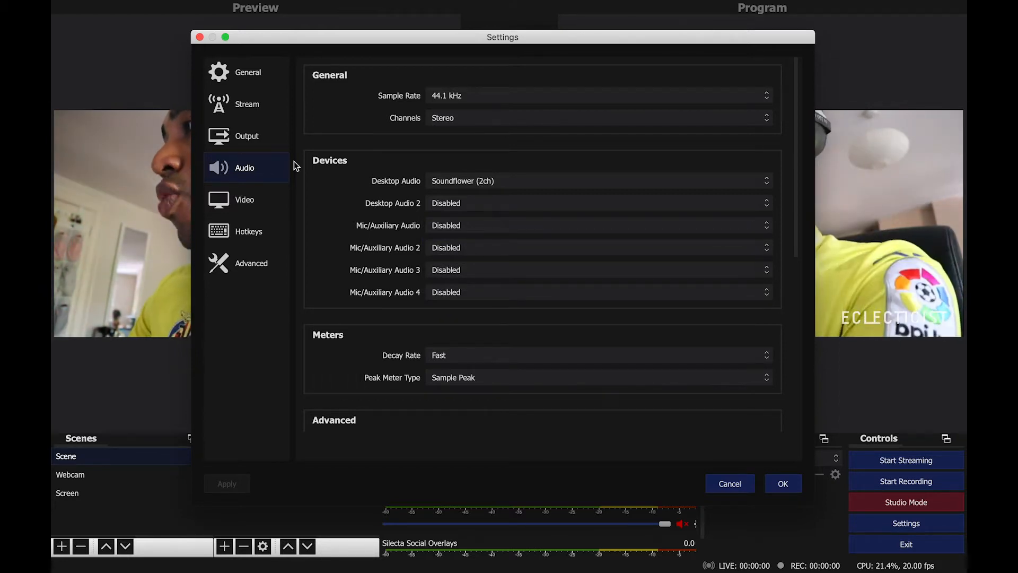
Review the Output and Video settings pages, then close the settings with OK.
{"action": "left_click", "coordinate": [266, 129]}
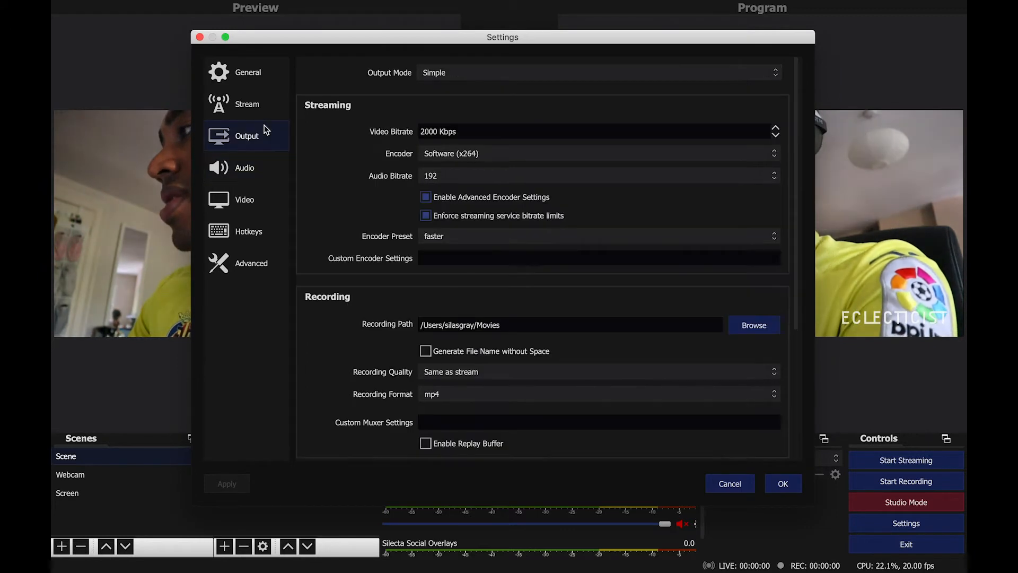
{"action": "left_click", "coordinate": [237, 199]}
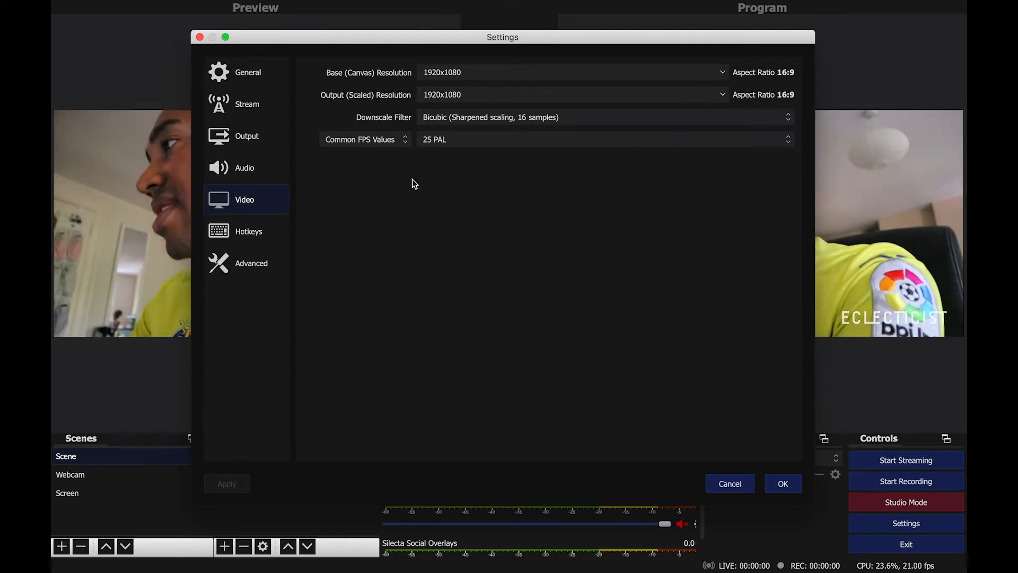
{"action": "left_click", "coordinate": [256, 143]}
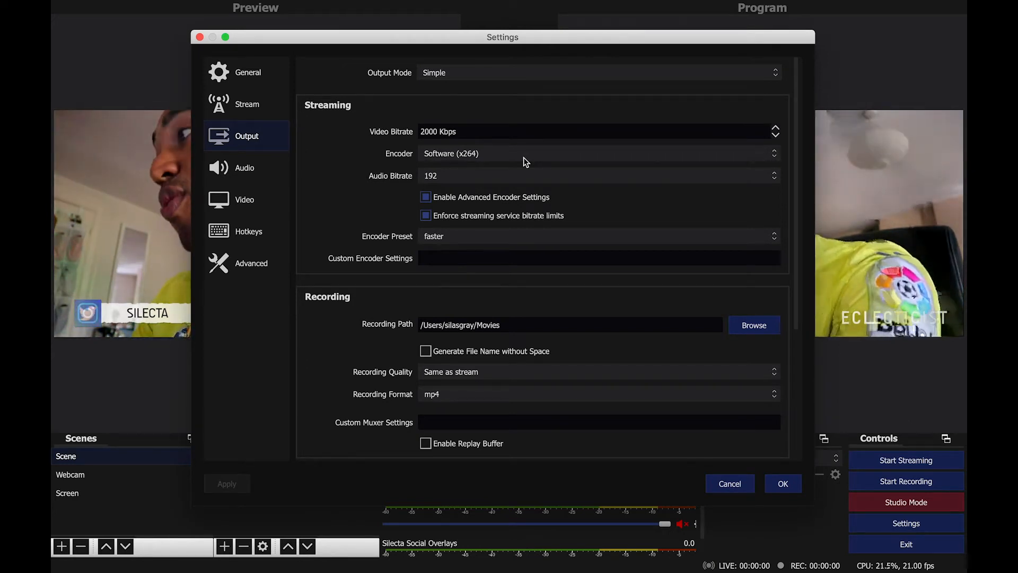
{"action": "scroll", "coordinate": [523, 157], "scroll_direction": "down", "scroll_amount": 3}
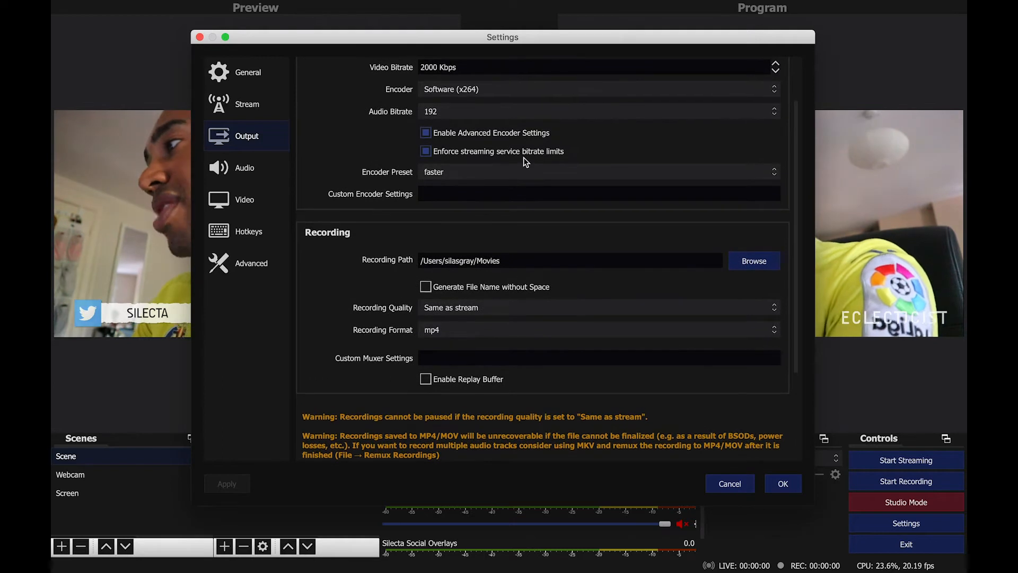
{"action": "scroll", "coordinate": [523, 158], "scroll_direction": "up", "scroll_amount": 3}
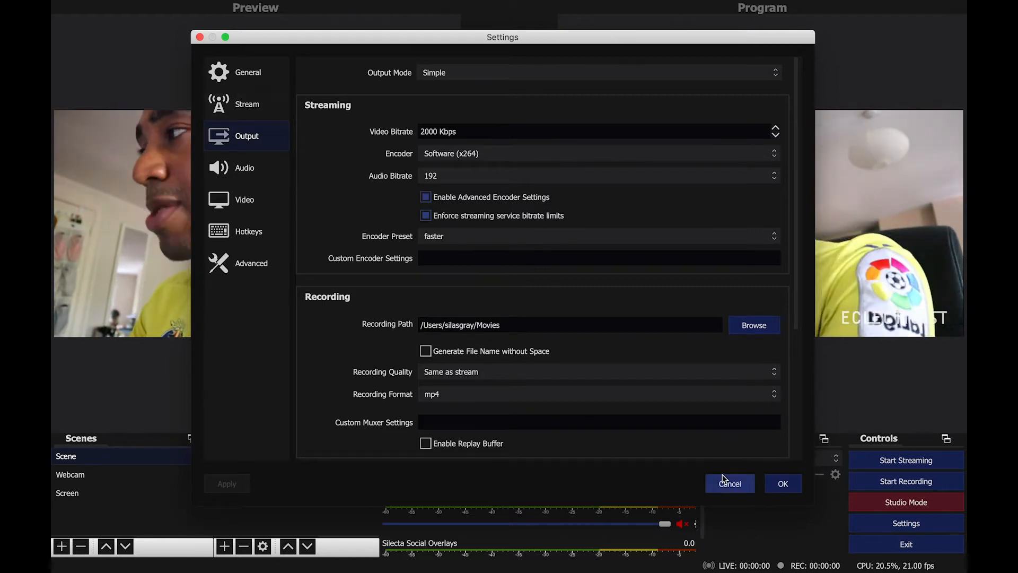
{"action": "left_click", "coordinate": [782, 484]}
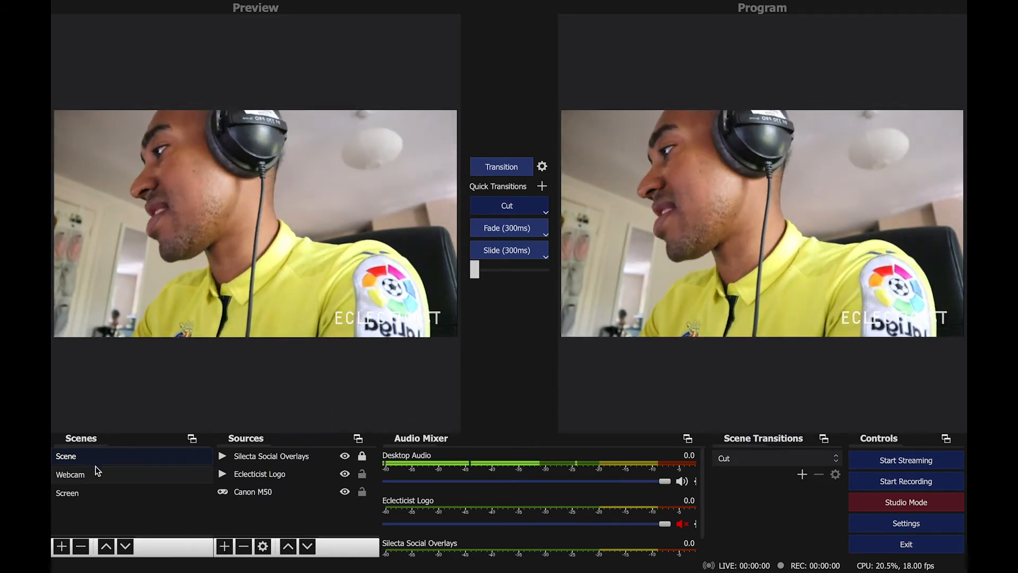
Select the Webcam scene and transition it to the program output.
{"action": "left_click", "coordinate": [82, 477]}
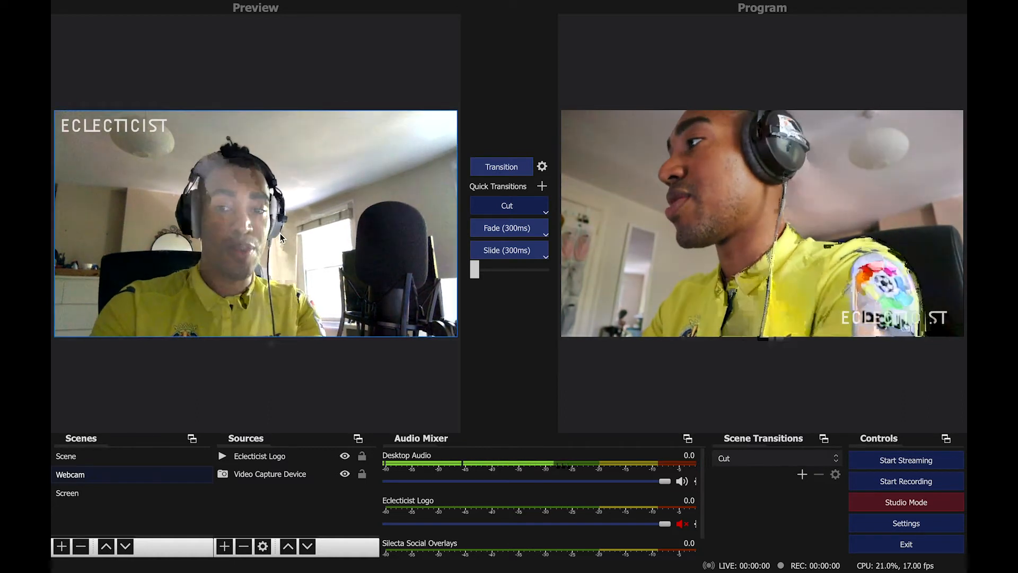
{"action": "left_click", "coordinate": [490, 166]}
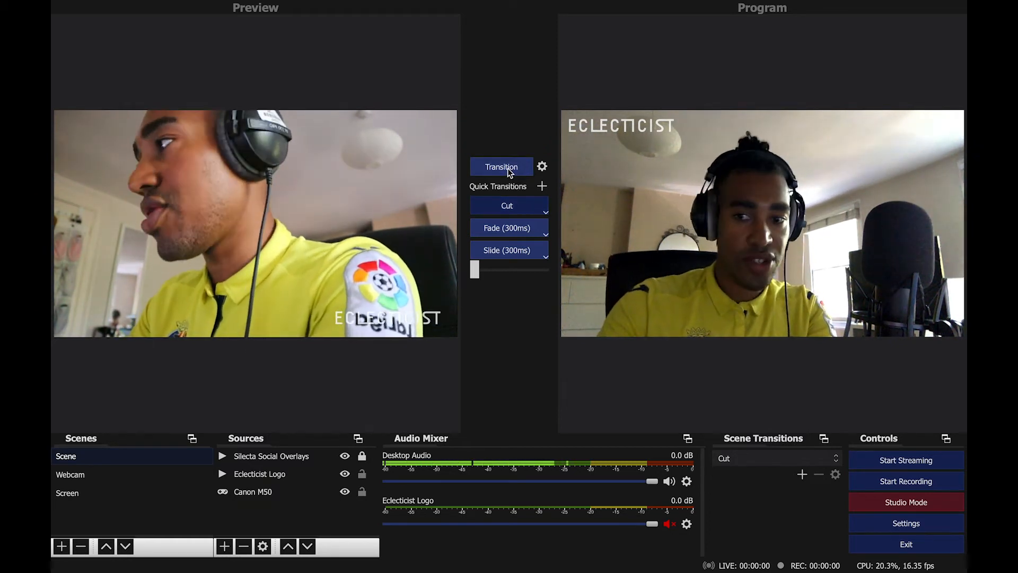
Switch the program output back and forth between the Scene and Webcam scenes using Transition and the Cut quick transition.
{"action": "left_click", "coordinate": [507, 167]}
{"action": "left_click", "coordinate": [494, 211]}
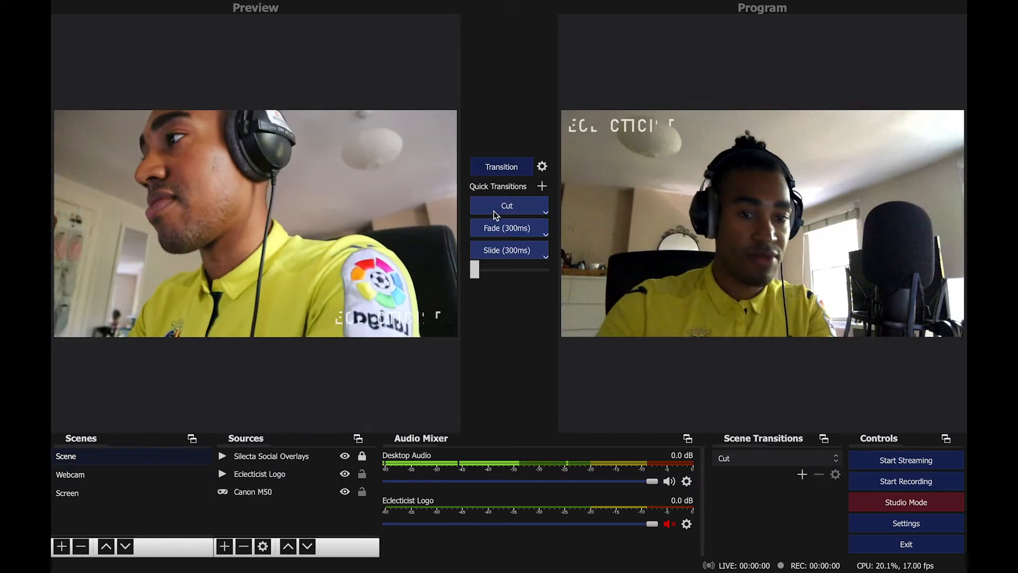
{"action": "left_click", "coordinate": [499, 162]}
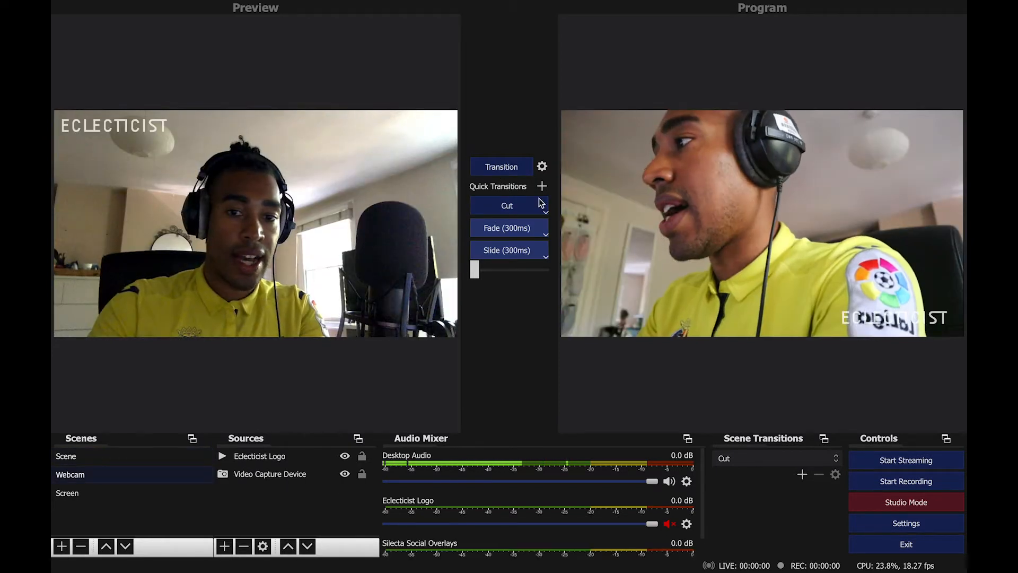
{"action": "left_click", "coordinate": [508, 206]}
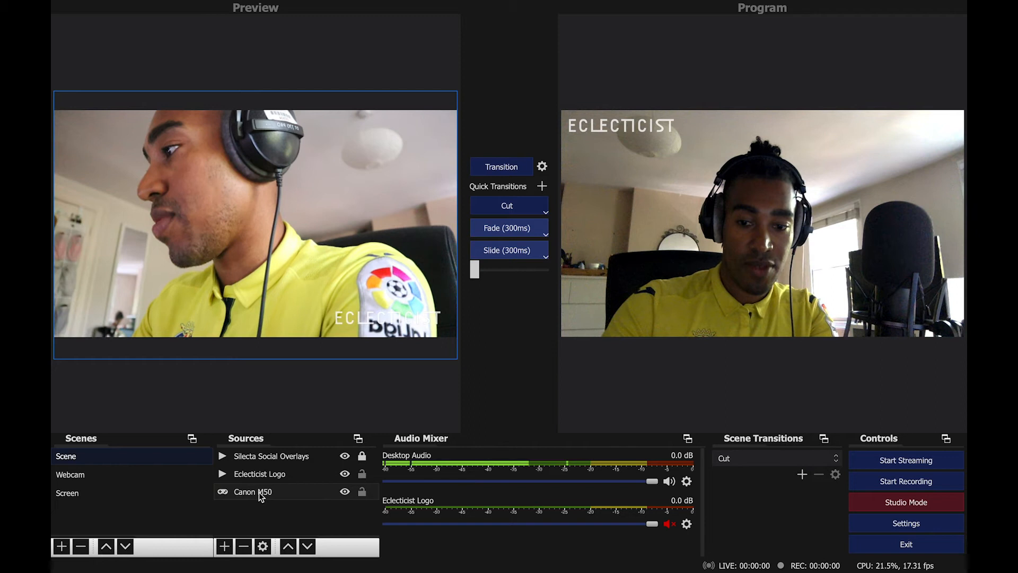
Transition the Scene scene to the program output, then preview the Screen and Webcam scenes.
{"action": "left_click", "coordinate": [256, 476]}
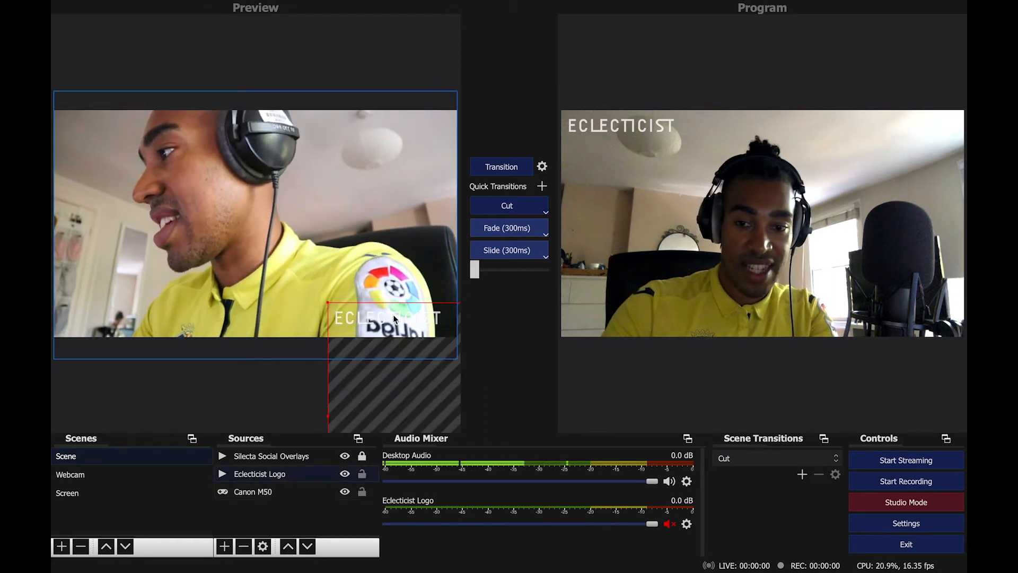
{"action": "left_click", "coordinate": [281, 458]}
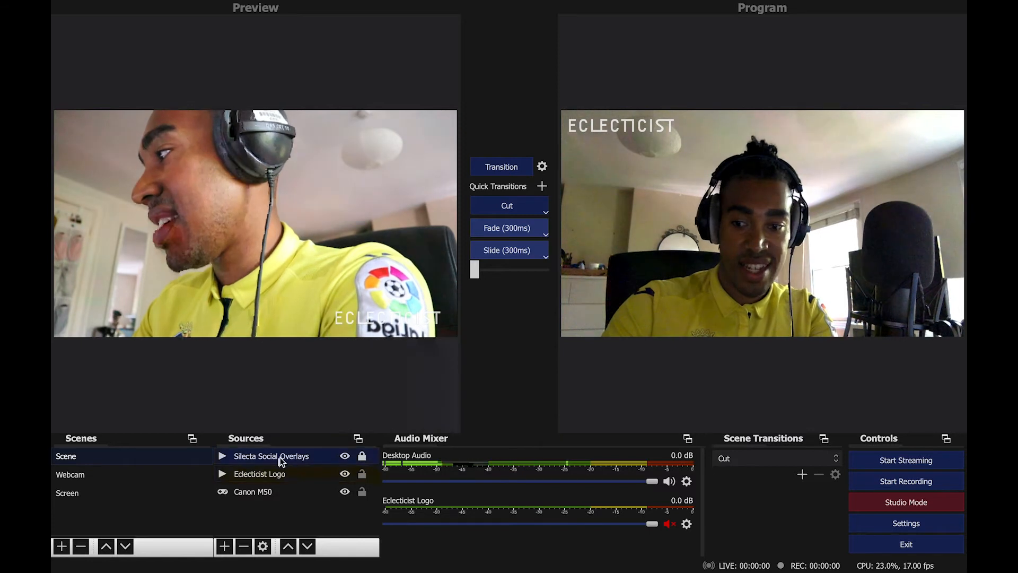
{"action": "left_click", "coordinate": [495, 167]}
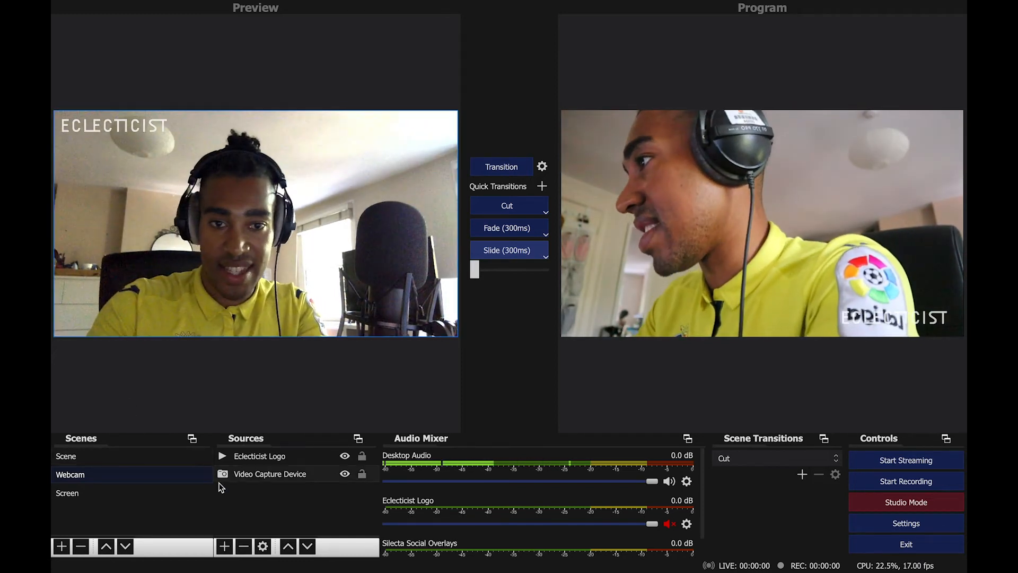
{"action": "left_click", "coordinate": [121, 492]}
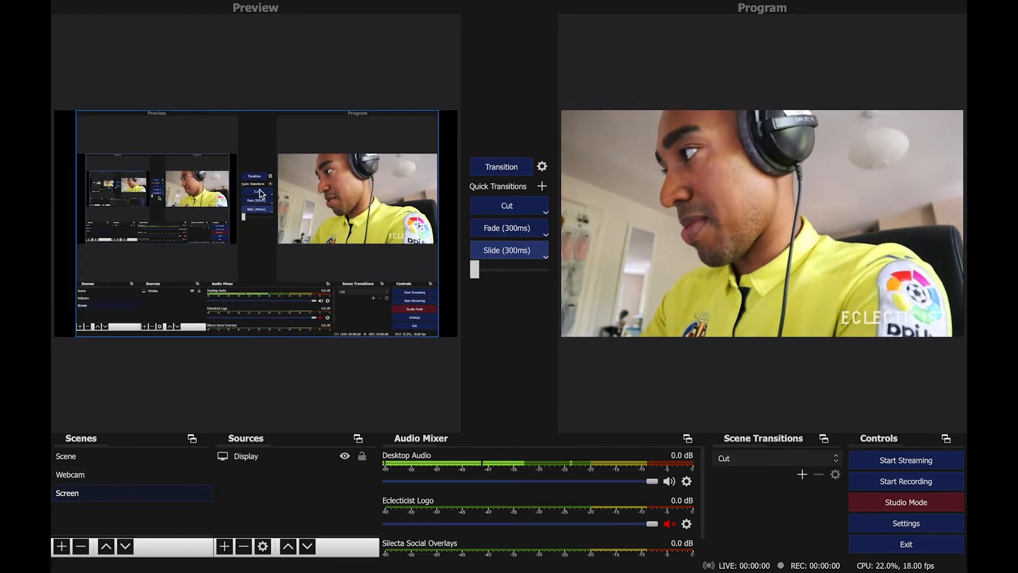
{"action": "left_click", "coordinate": [71, 475]}
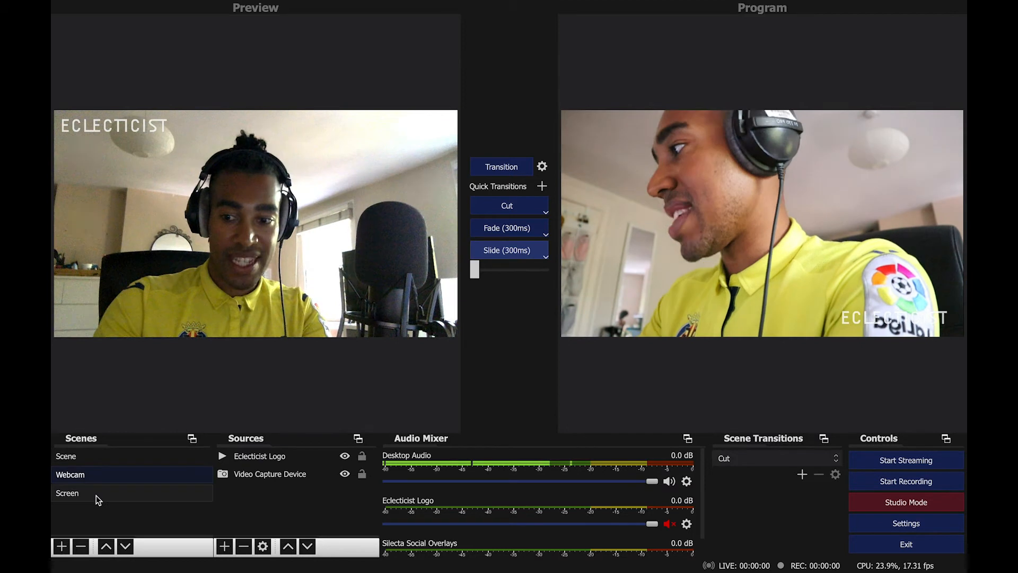
Add a new scene named Livestream Tutorial.
{"action": "left_click", "coordinate": [61, 546]}
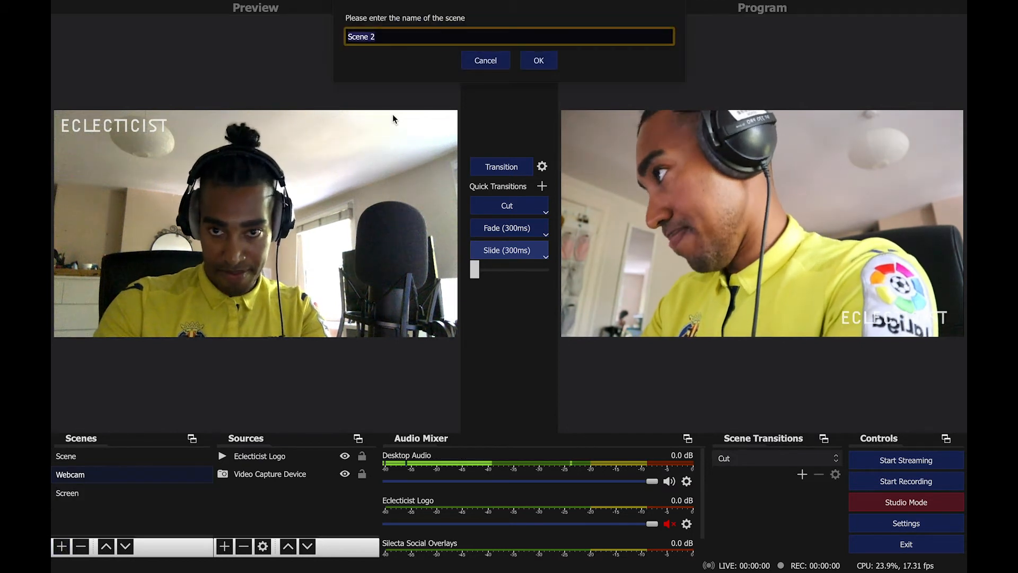
{"action": "type", "text": "Livest"}
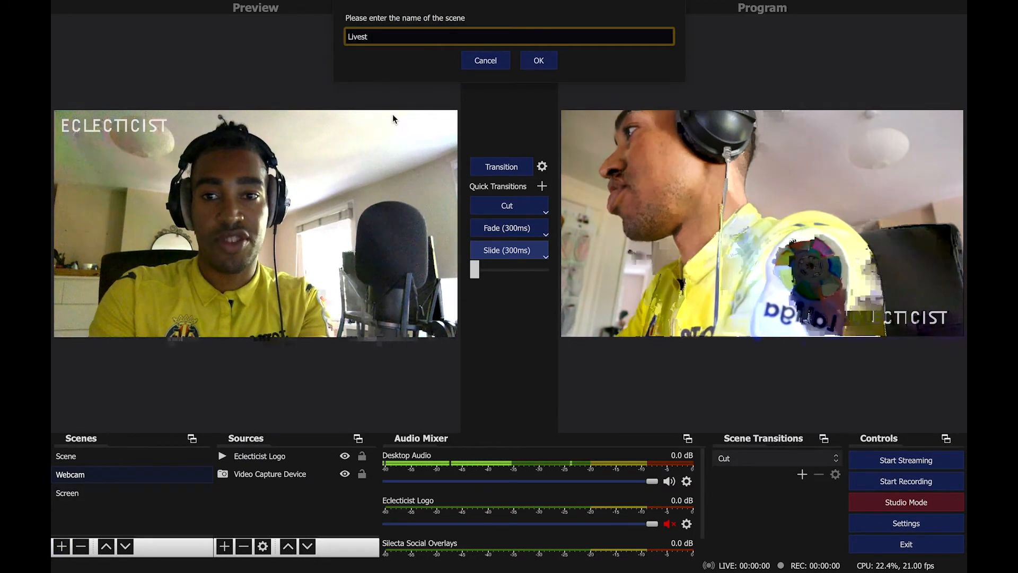
{"action": "type", "text": "ream Tutorial"}
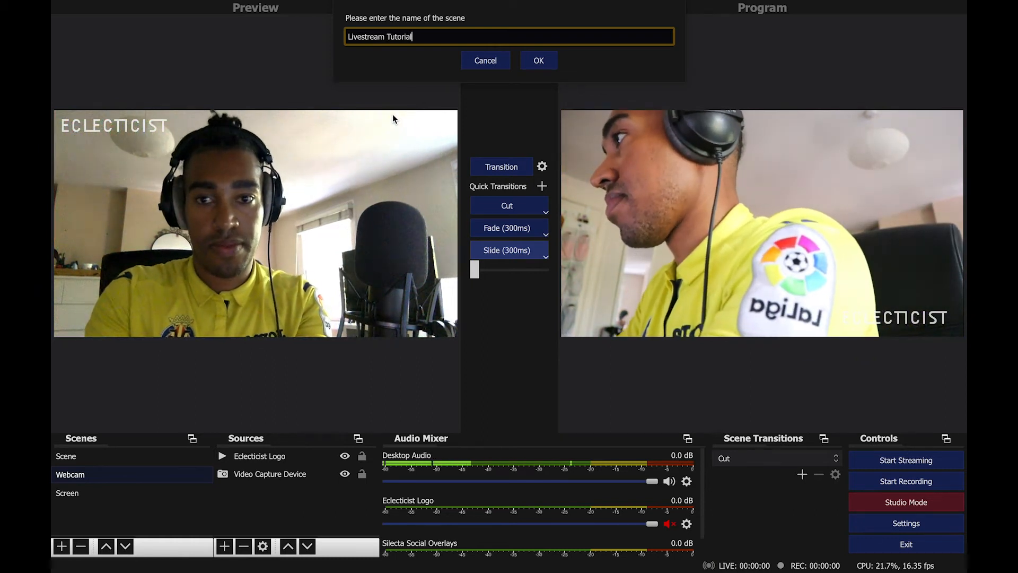
{"action": "left_click", "coordinate": [537, 61]}
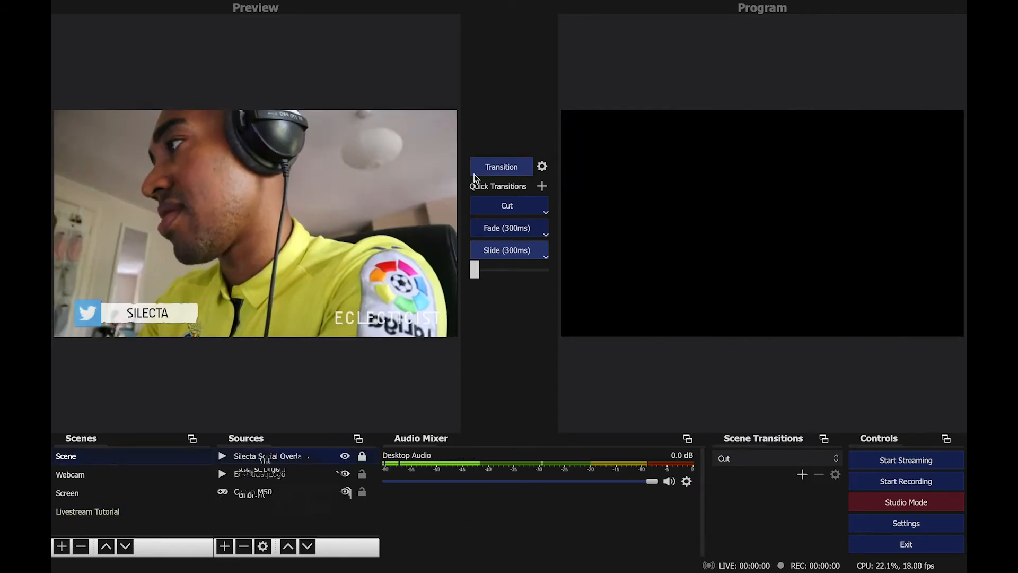
Add a Syphon Client source named THE CANON to the Livestream Tutorial scene.
{"action": "left_click", "coordinate": [474, 173]}
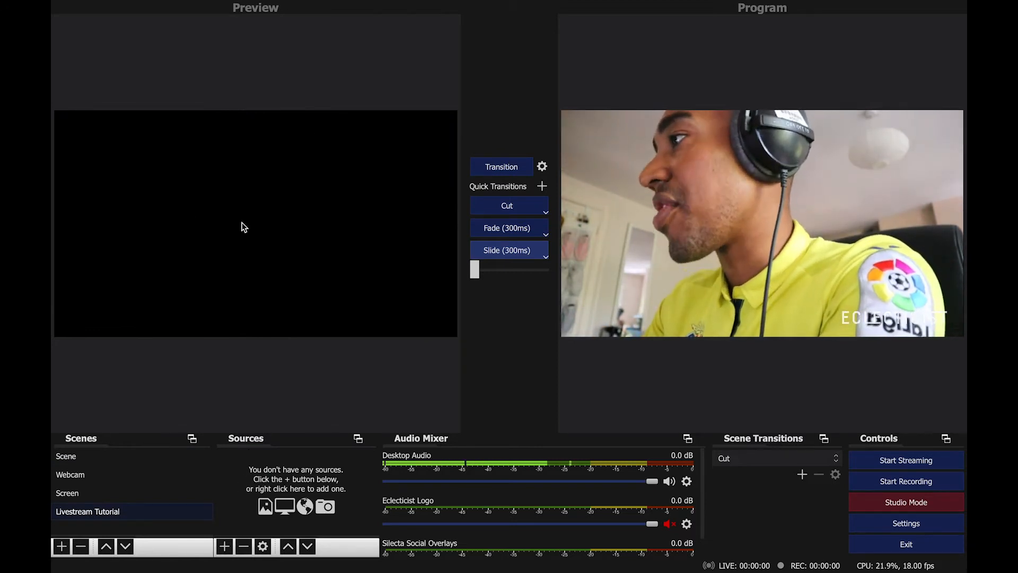
{"action": "left_click", "coordinate": [225, 547]}
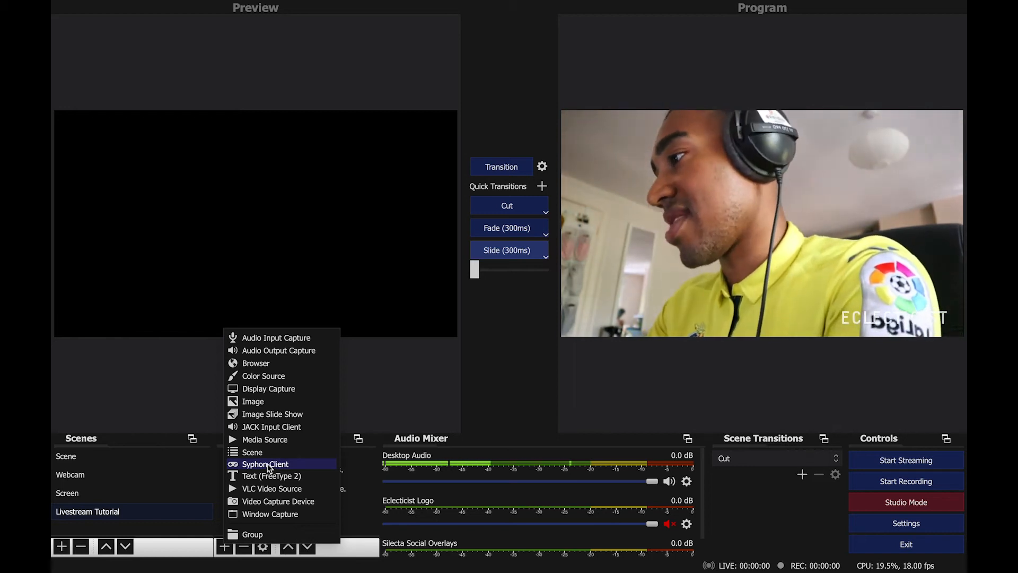
{"action": "left_click", "coordinate": [265, 464]}
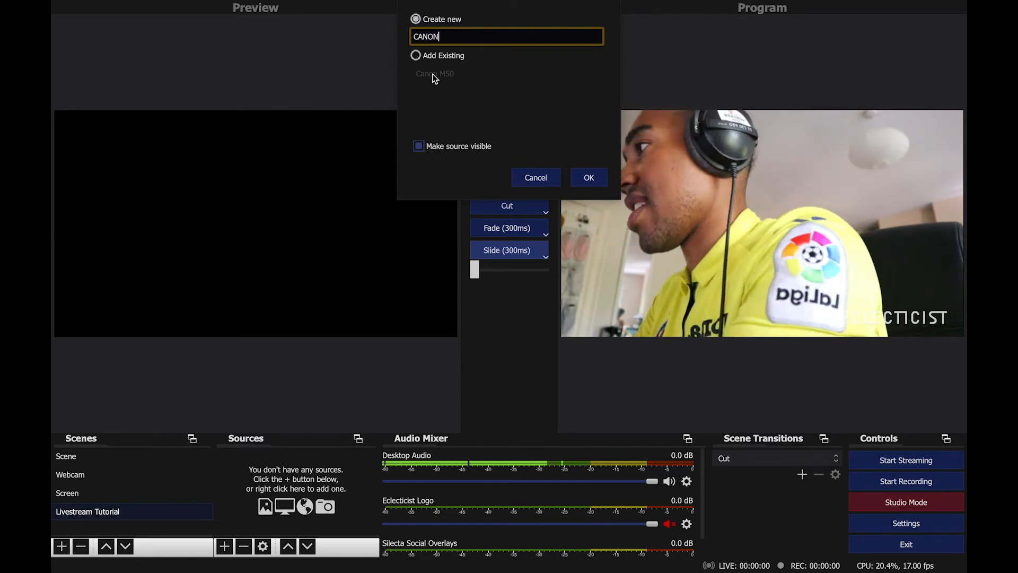
{"action": "key", "text": "Home"}
{"action": "type", "text": "THE"}
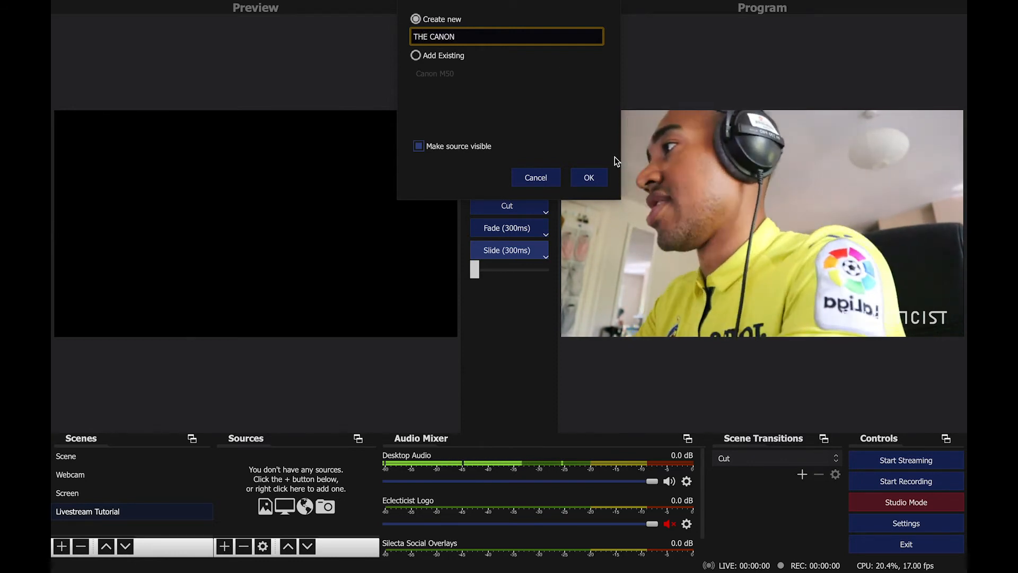
{"action": "left_click", "coordinate": [588, 178]}
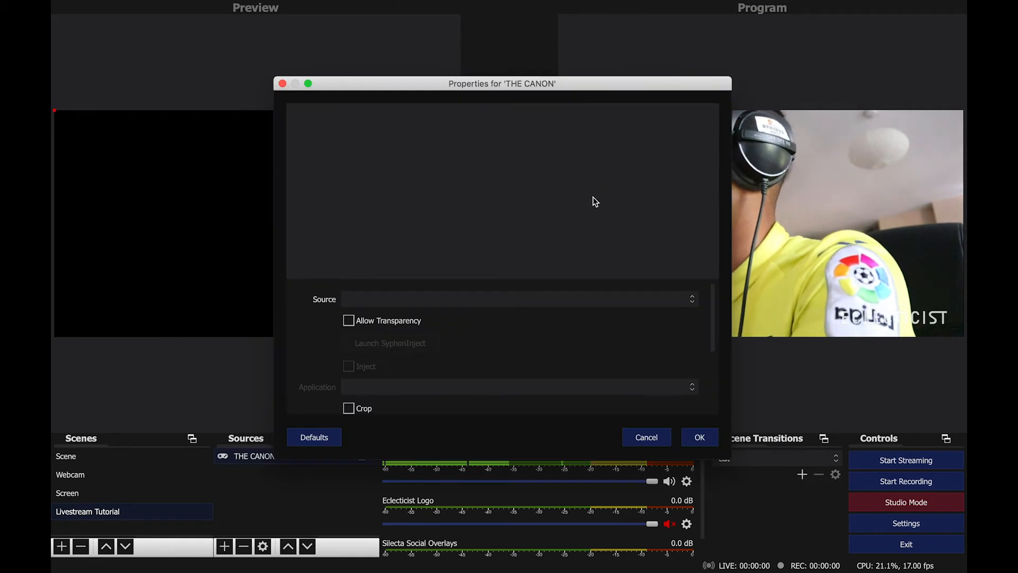
Set THE CANON's source to [Camera Live] Canon EOS M50, review its properties and confirm.
{"action": "left_click", "coordinate": [527, 299]}
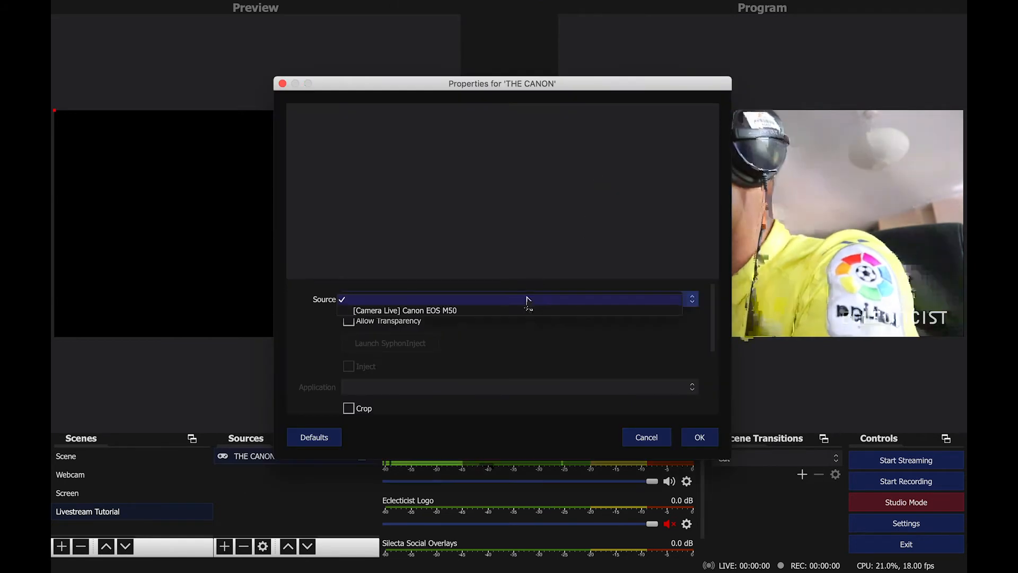
{"action": "left_click", "coordinate": [494, 313]}
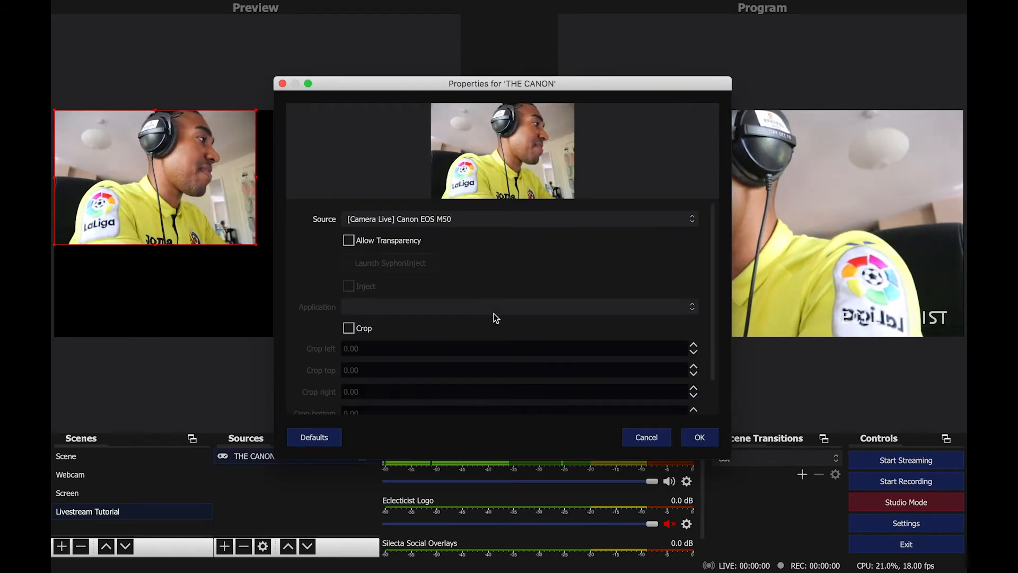
{"action": "scroll", "coordinate": [493, 315], "scroll_direction": "down", "scroll_amount": 1}
{"action": "scroll", "coordinate": [494, 322], "scroll_direction": "down", "scroll_amount": 3}
{"action": "scroll", "coordinate": [494, 321], "scroll_direction": "up", "scroll_amount": 3}
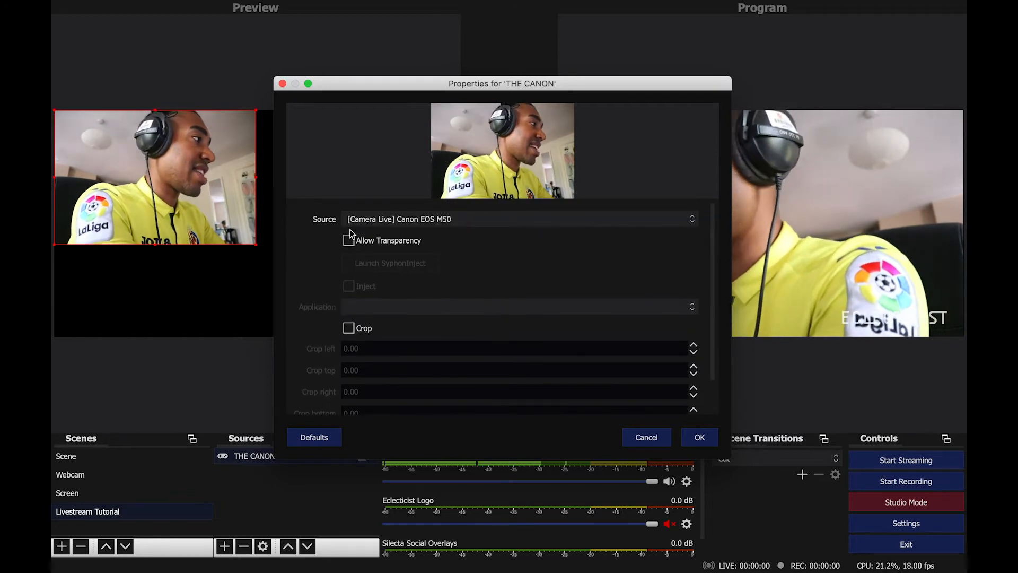
{"action": "scroll", "coordinate": [395, 297], "scroll_direction": "down", "scroll_amount": 5}
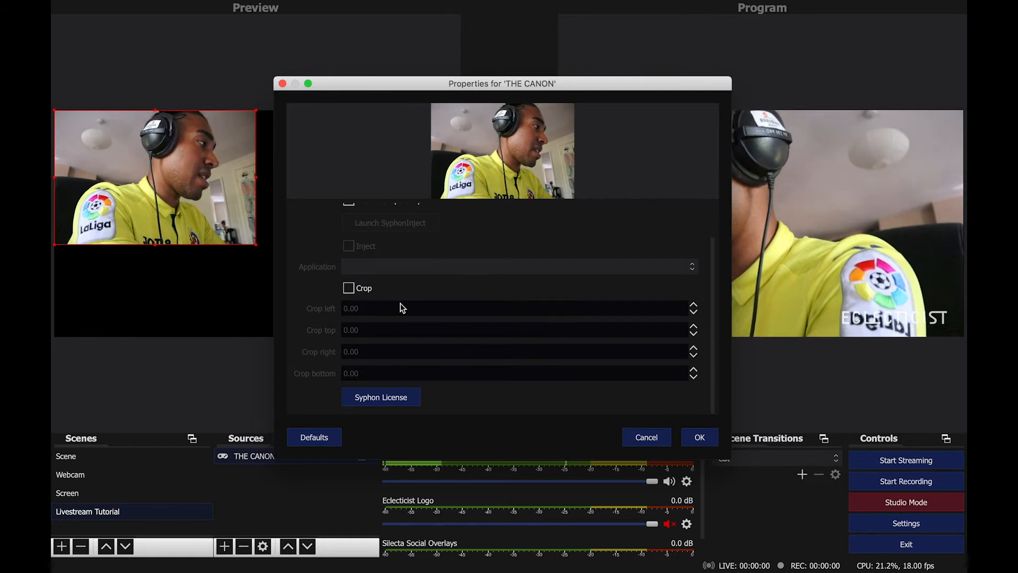
{"action": "scroll", "coordinate": [402, 308], "scroll_direction": "up", "scroll_amount": 5}
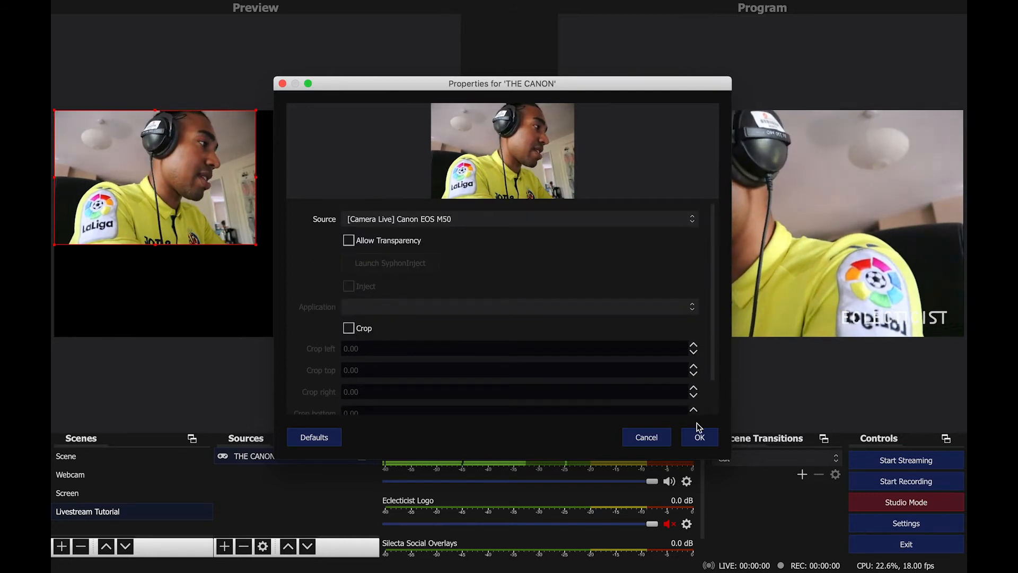
{"action": "left_click", "coordinate": [700, 438]}
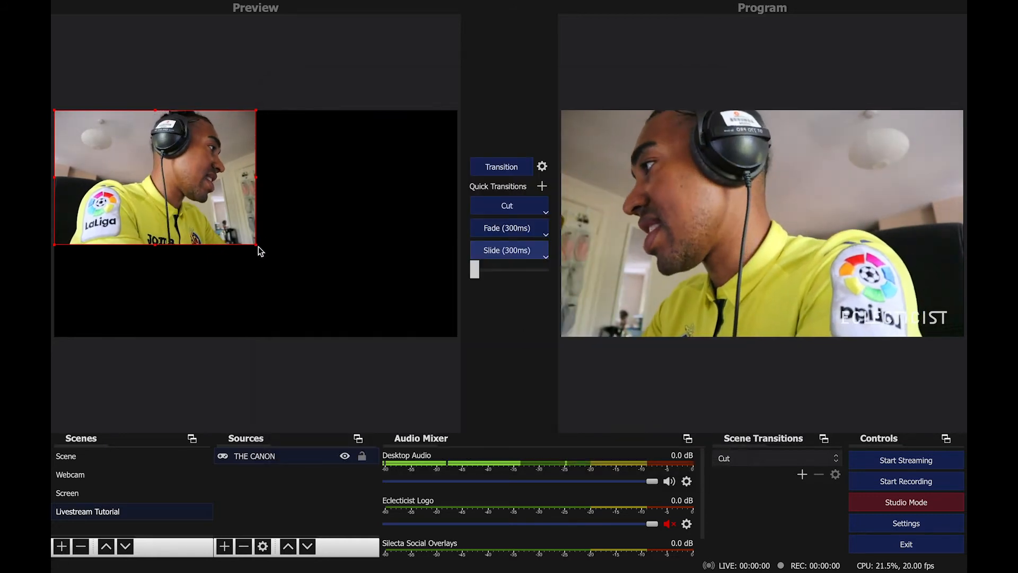
Scale THE CANON to fill the canvas width, center it vertically, and flip it horizontally.
{"action": "left_click_drag", "start_coordinate": [256, 244], "coordinate": [456, 345]}
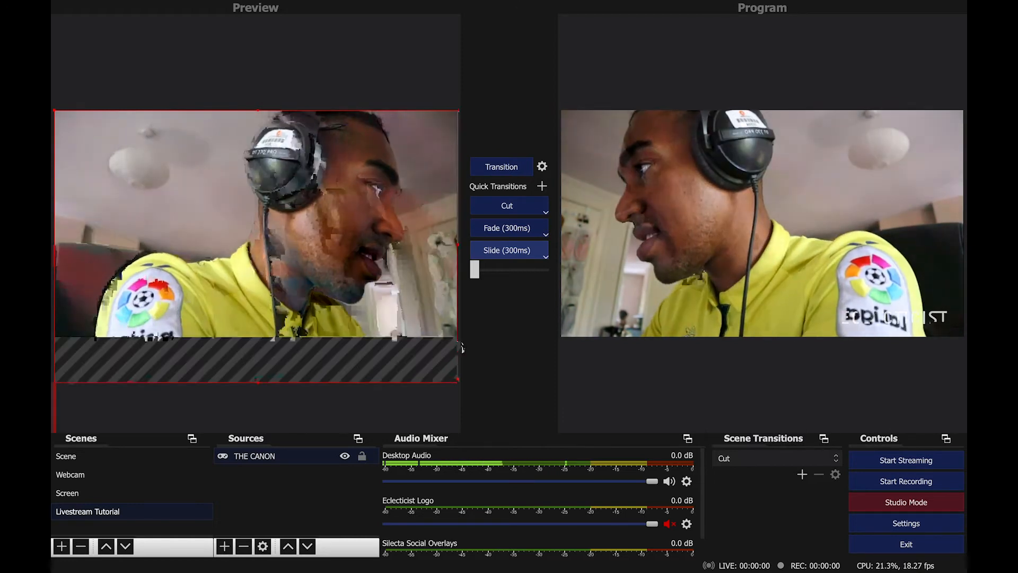
{"action": "left_click_drag", "start_coordinate": [270, 277], "coordinate": [270, 257]}
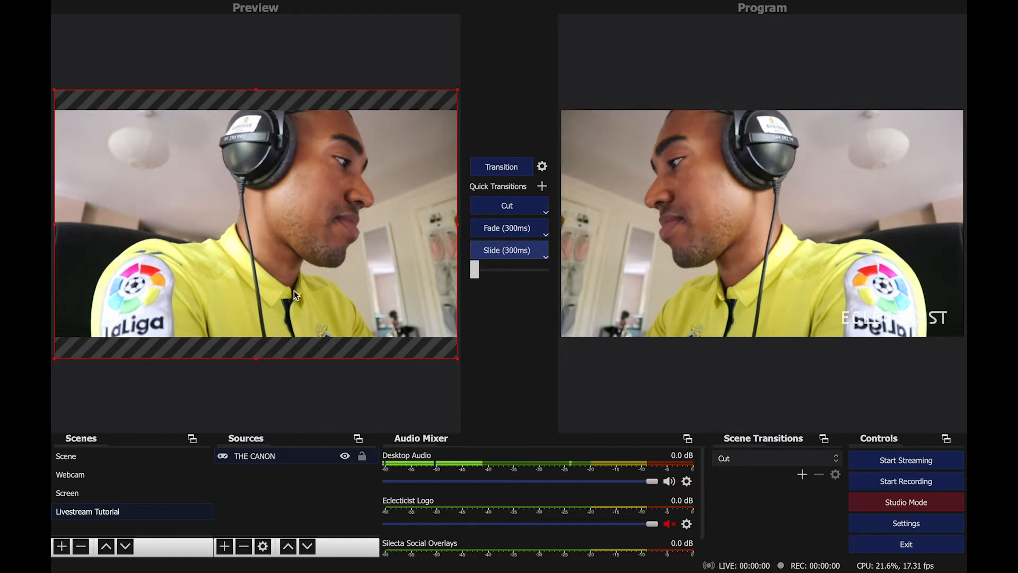
{"action": "right_click", "coordinate": [265, 455]}
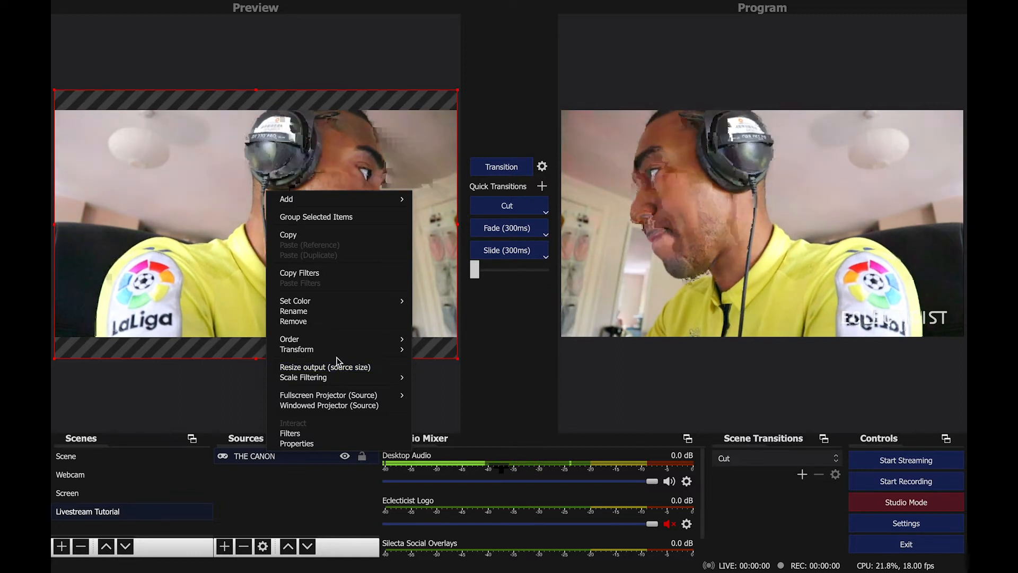
{"action": "mouse_move", "coordinate": [338, 349]}
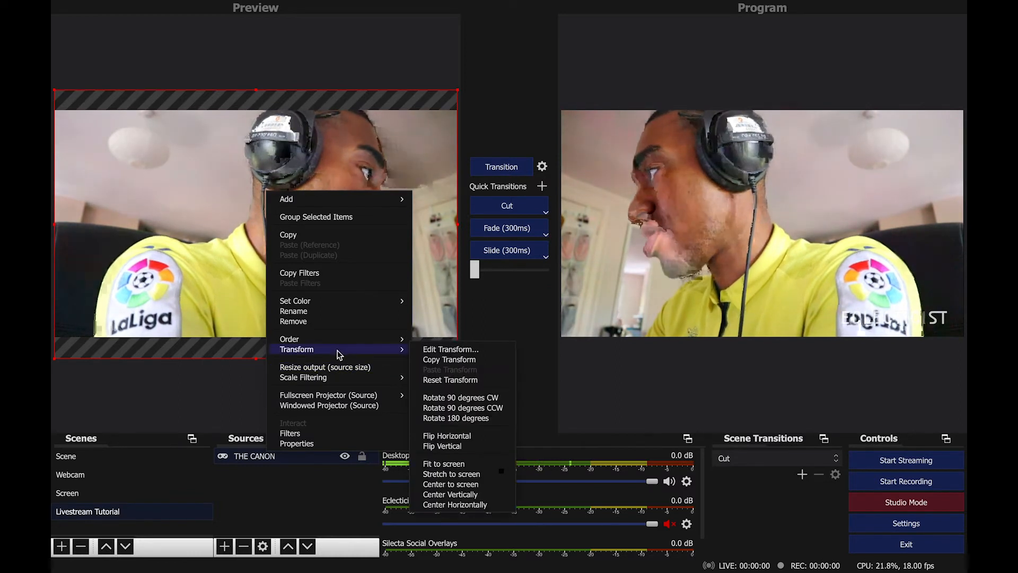
{"action": "left_click", "coordinate": [472, 435]}
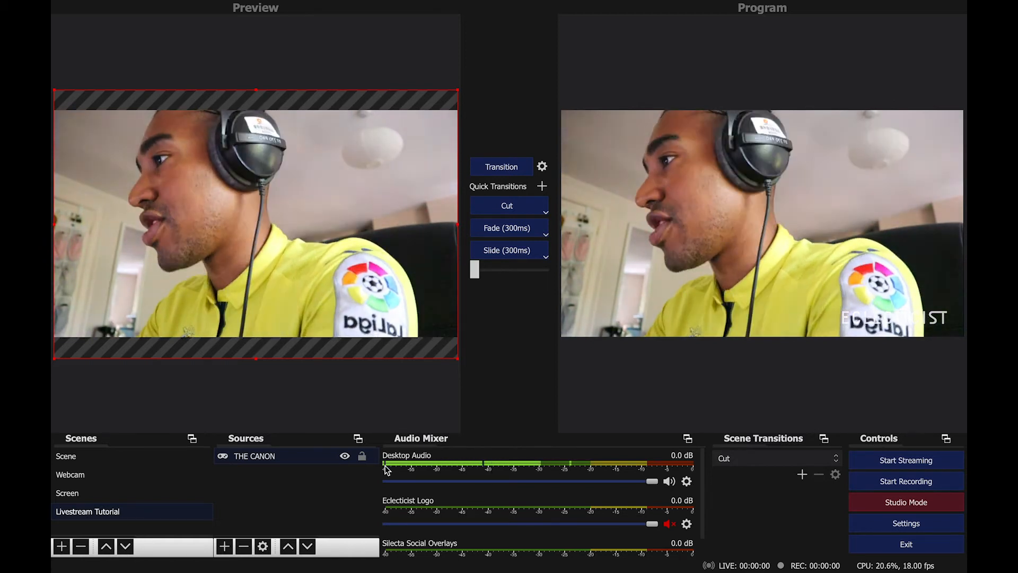
{"action": "left_click", "coordinate": [278, 486]}
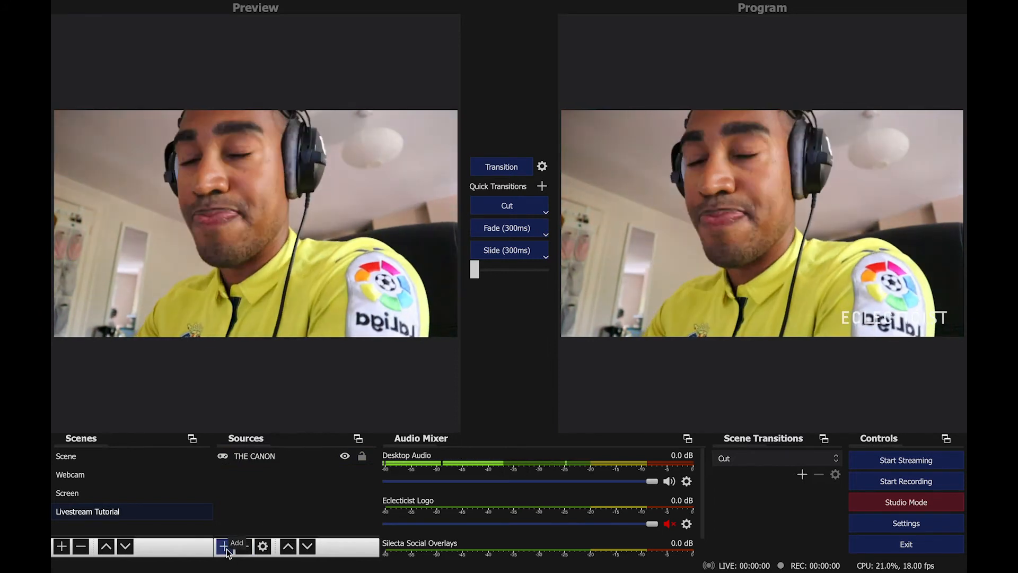
Add a Media Source named LOGO to the Livestream Tutorial scene.
{"action": "left_click", "coordinate": [226, 547]}
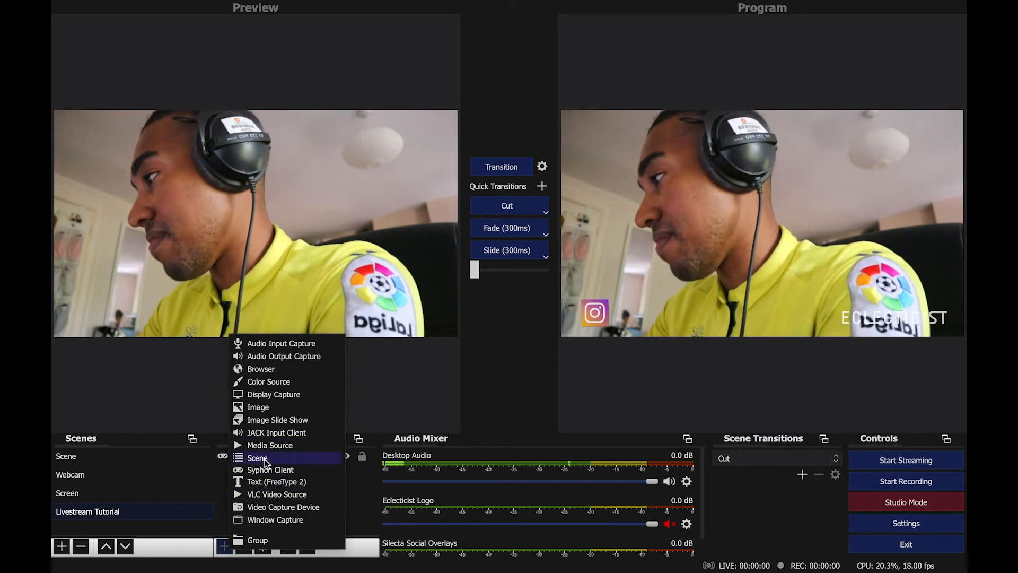
{"action": "left_click", "coordinate": [267, 444]}
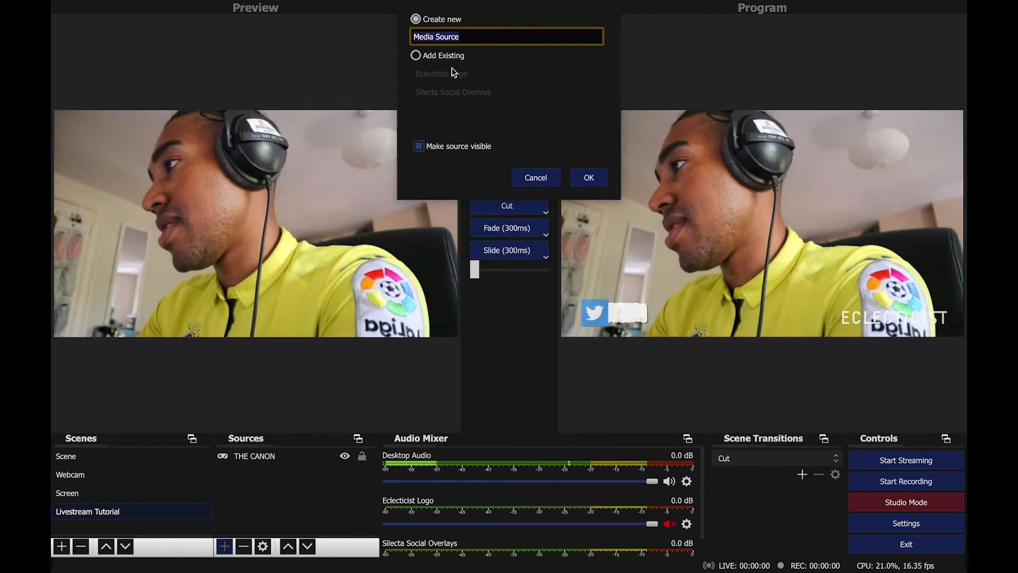
{"action": "type", "text": "LOGO"}
{"action": "left_click", "coordinate": [586, 176]}
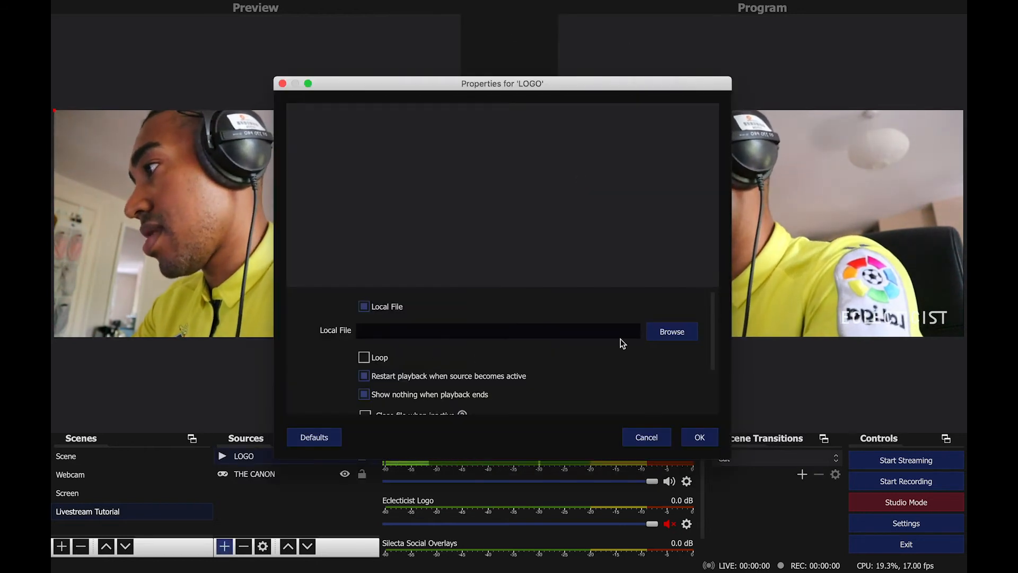
Choose Eclecticist Overlay.mov from Documents > Silecta YouTube Channel > Livestreaming Tools as LOGO's local file.
{"action": "left_click", "coordinate": [673, 331]}
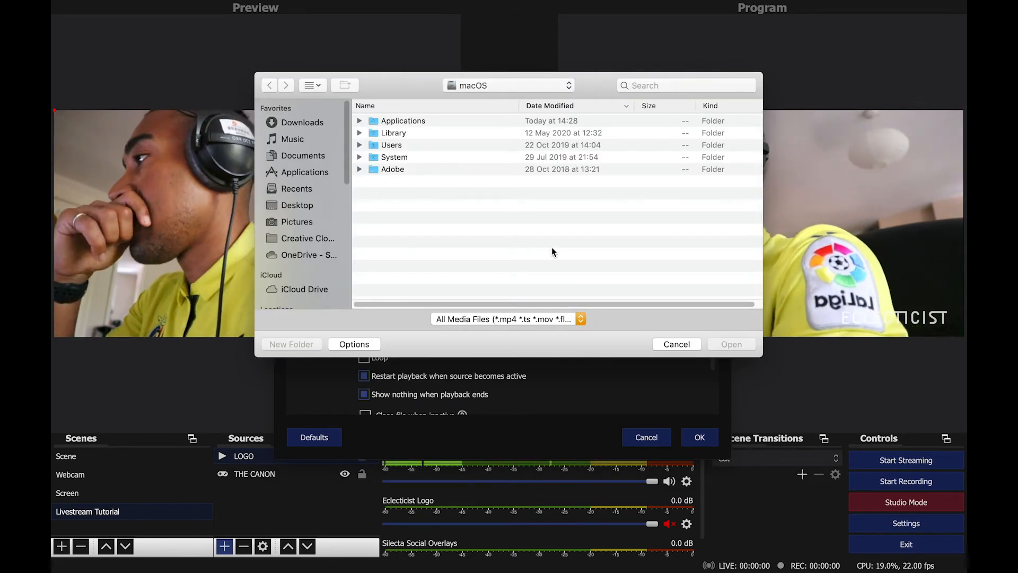
{"action": "left_click", "coordinate": [303, 156]}
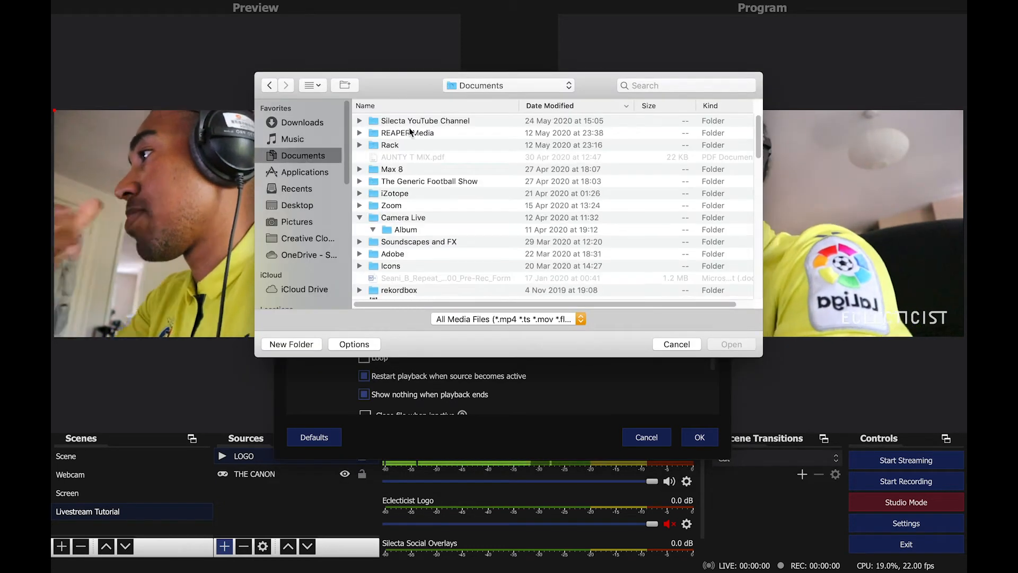
{"action": "double_click", "coordinate": [415, 121]}
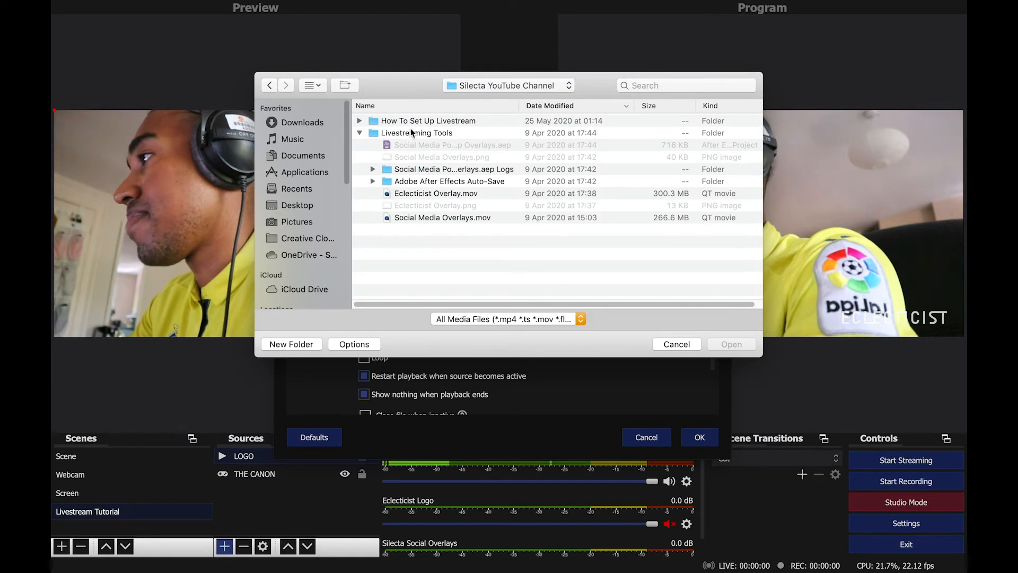
{"action": "left_click", "coordinate": [430, 195]}
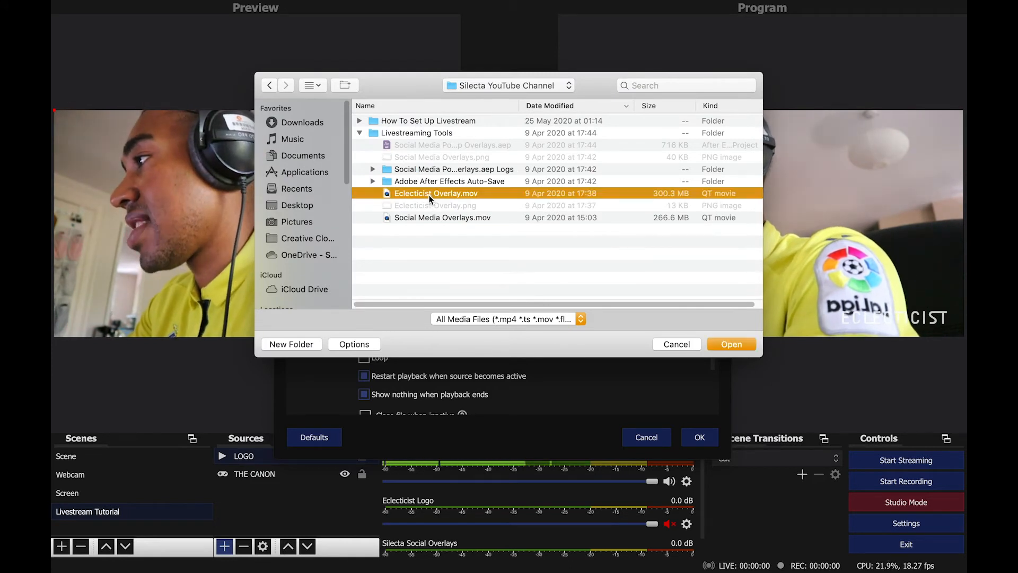
{"action": "left_click", "coordinate": [739, 344]}
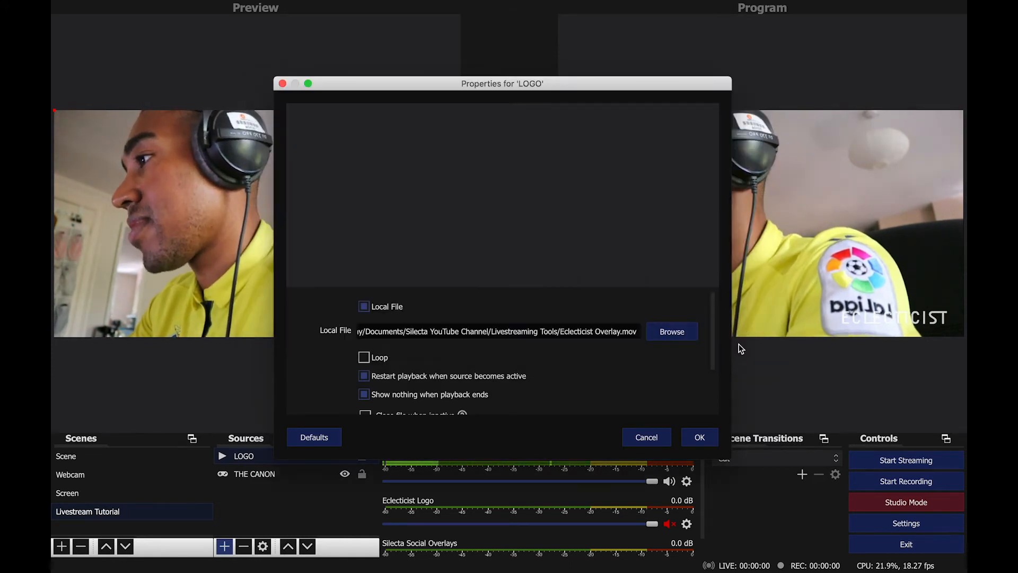
Enable Loop, review the YUV Color Range options keeping Auto, and cancel LOGO's properties.
{"action": "scroll", "coordinate": [556, 353], "scroll_direction": "down", "scroll_amount": 2}
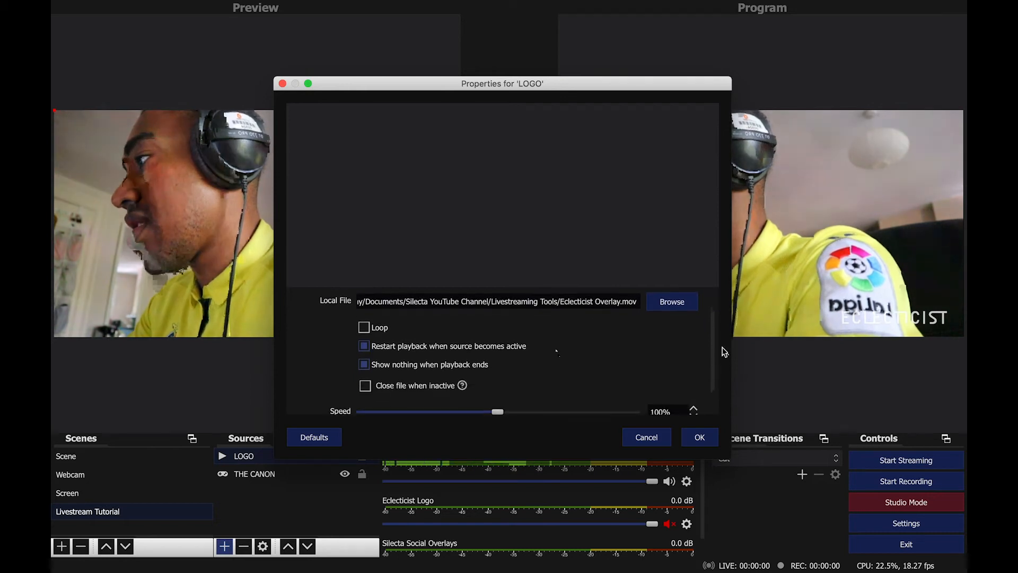
{"action": "left_click", "coordinate": [365, 327]}
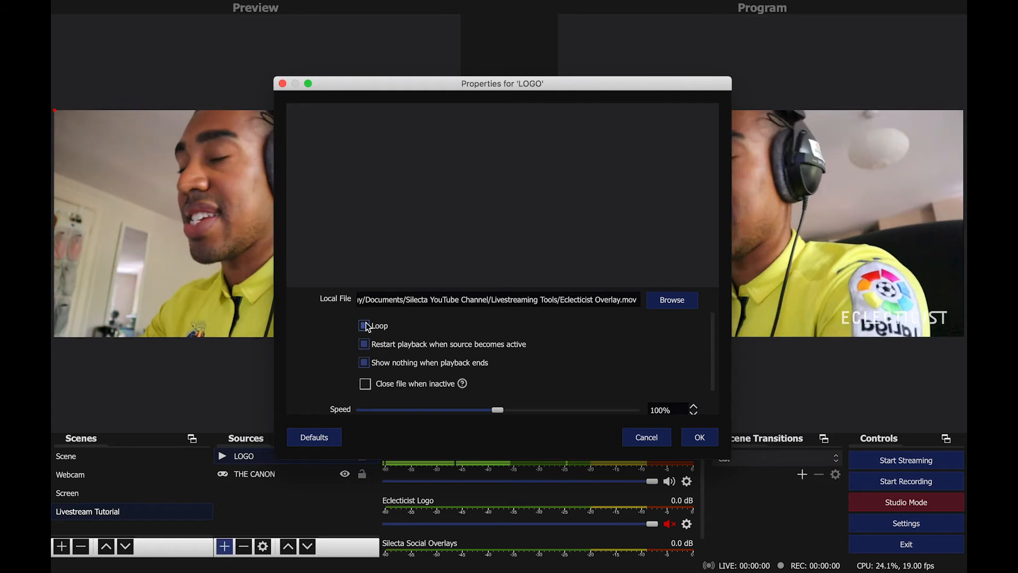
{"action": "scroll", "coordinate": [386, 315], "scroll_direction": "down", "scroll_amount": 2}
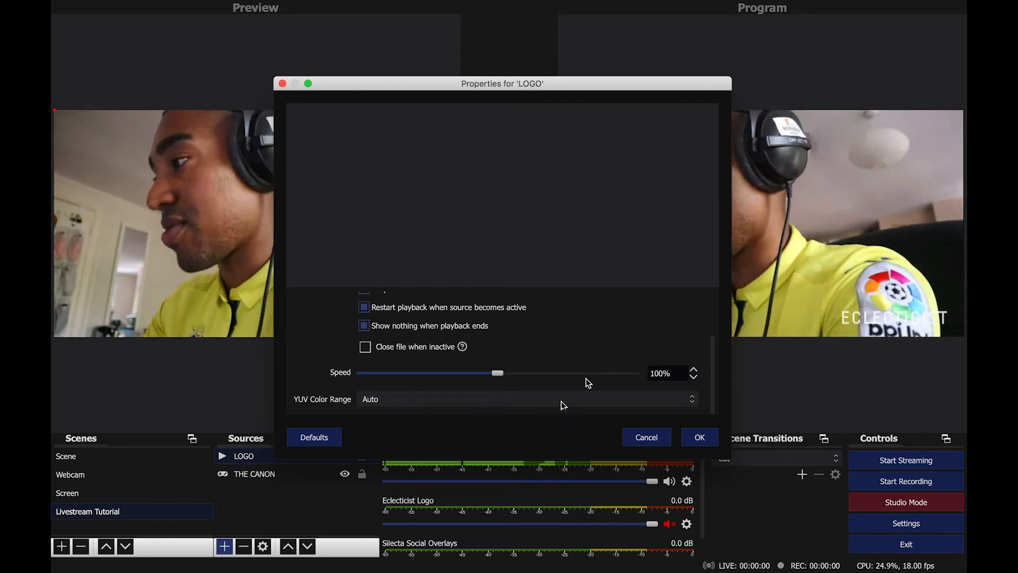
{"action": "left_click", "coordinate": [561, 403]}
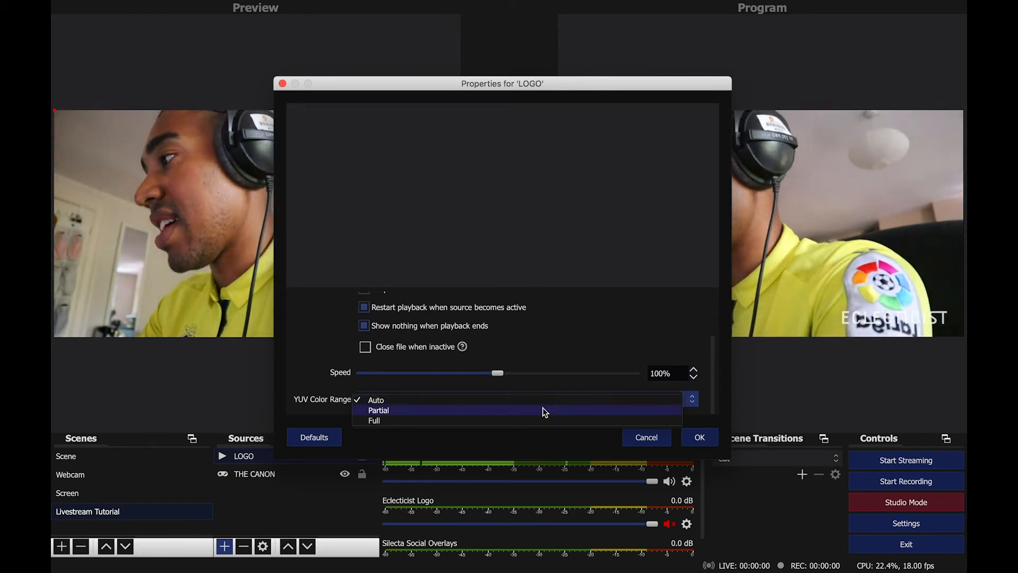
{"action": "left_click", "coordinate": [522, 398]}
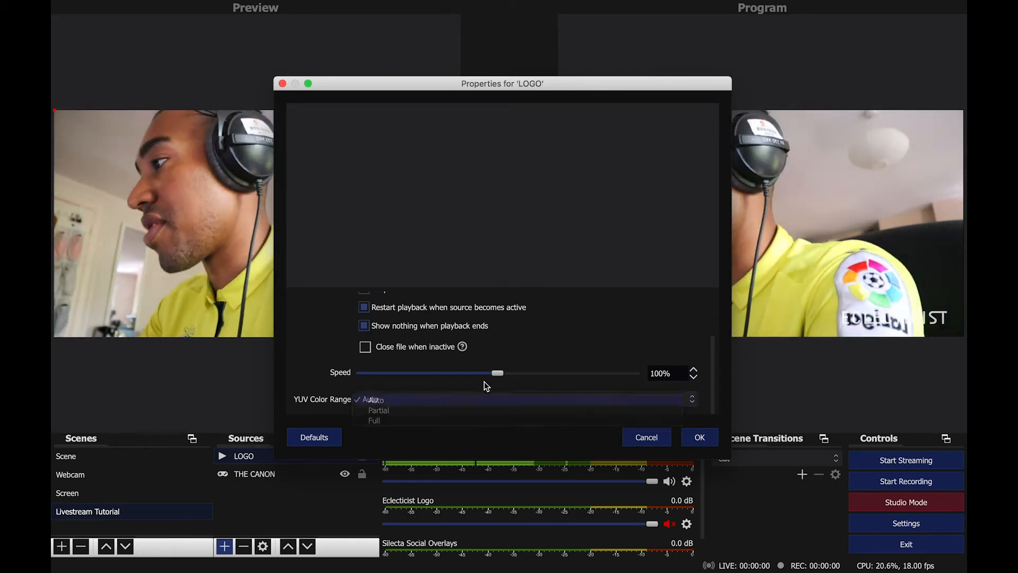
{"action": "scroll", "coordinate": [485, 382], "scroll_direction": "up", "scroll_amount": 3}
{"action": "scroll", "coordinate": [485, 382], "scroll_direction": "down", "scroll_amount": 2}
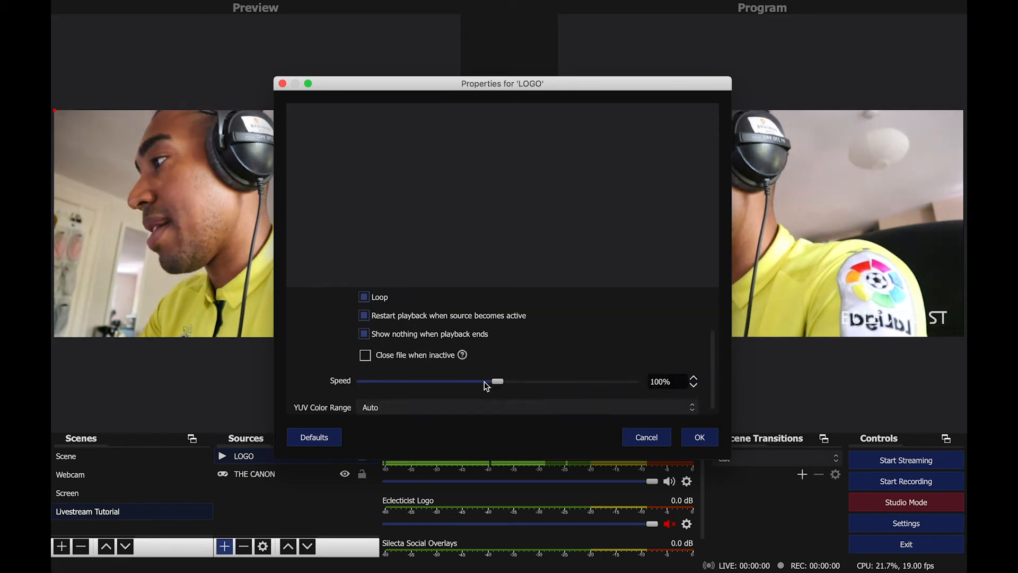
{"action": "scroll", "coordinate": [484, 381], "scroll_direction": "up", "scroll_amount": 2}
{"action": "left_click", "coordinate": [646, 437]}
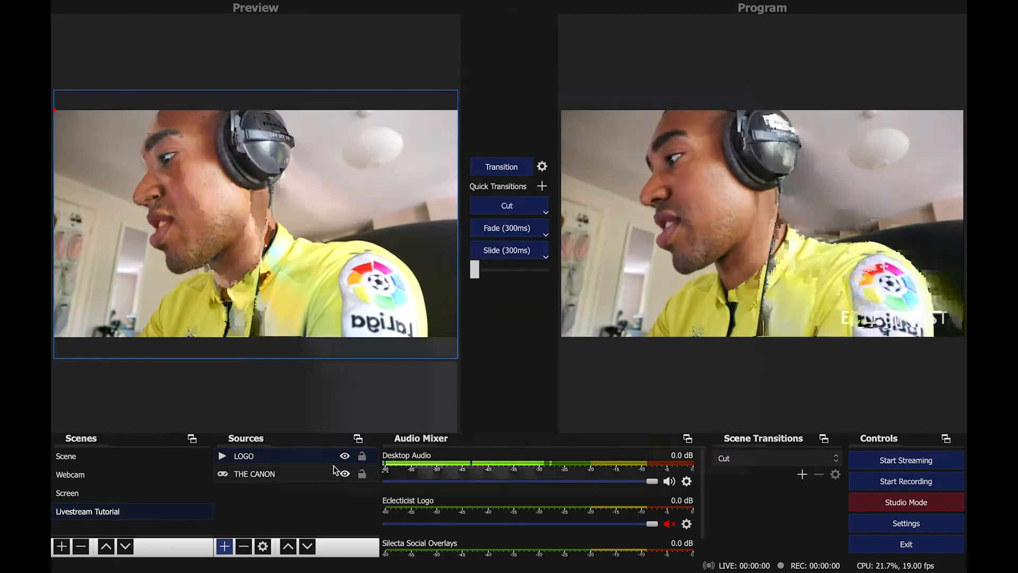
Remove the LOGO source from the Livestream Tutorial scene.
{"action": "key", "text": "Delete"}
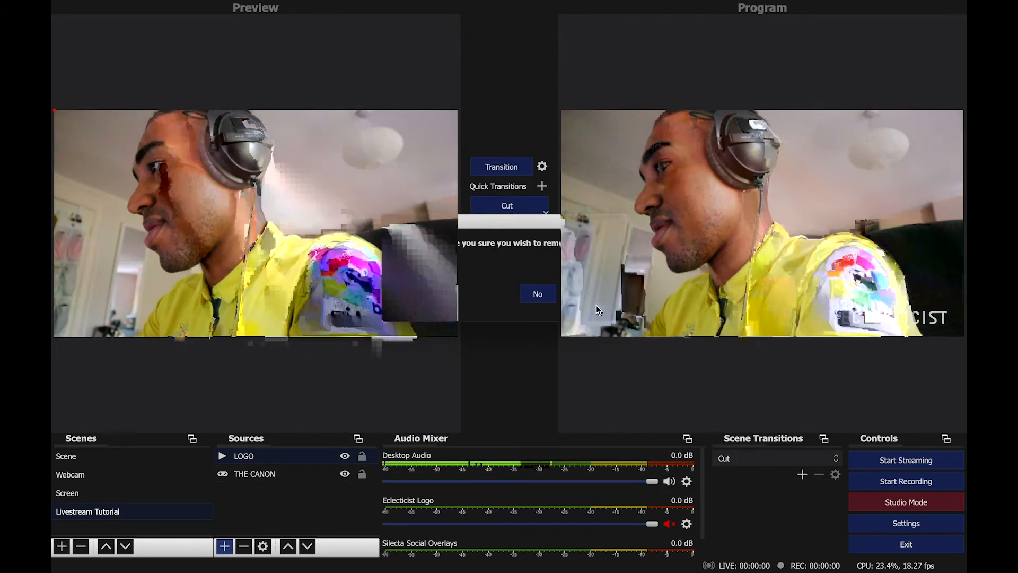
{"action": "left_click", "coordinate": [596, 304]}
Add the existing Eclecticist Logo media source to the scene, visible.
{"action": "left_click", "coordinate": [224, 546]}
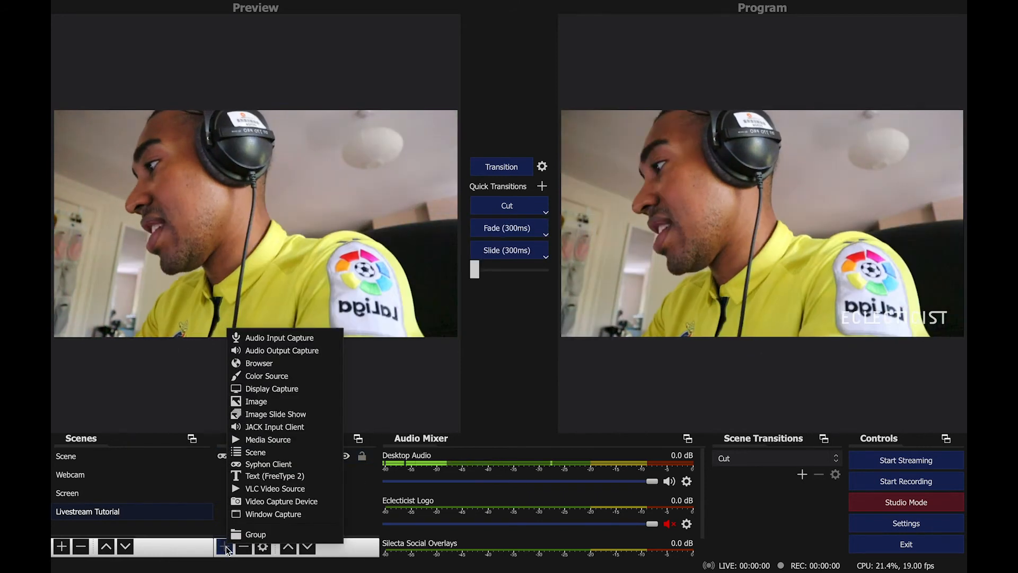
{"action": "left_click", "coordinate": [294, 439]}
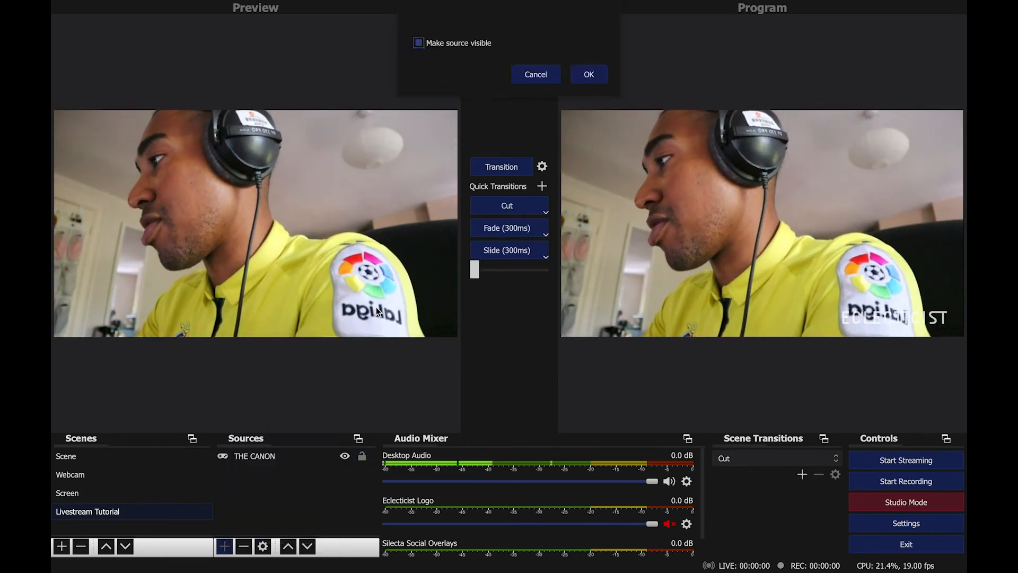
{"action": "left_click", "coordinate": [443, 55]}
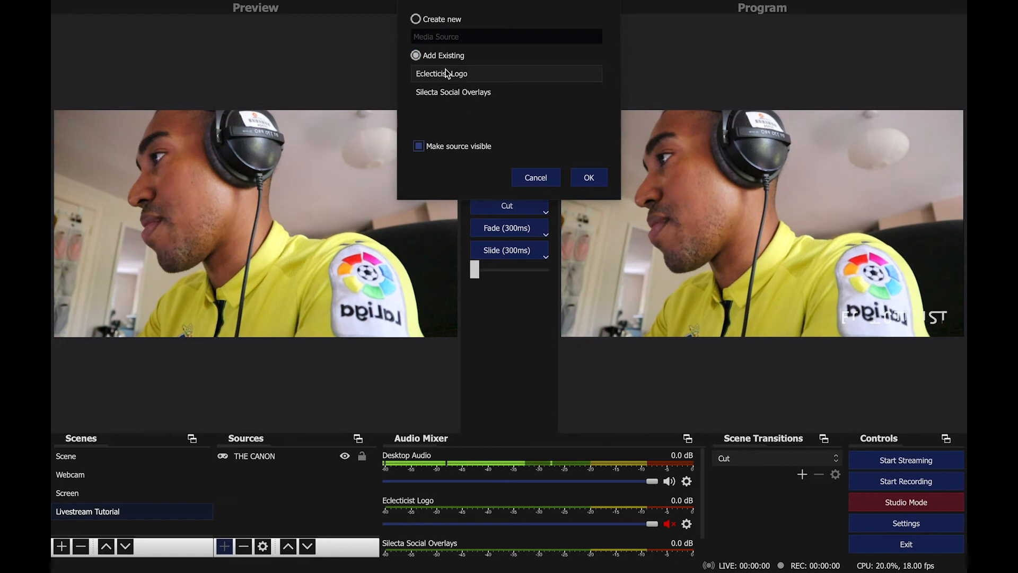
{"action": "left_click", "coordinate": [445, 73]}
{"action": "left_click", "coordinate": [586, 176]}
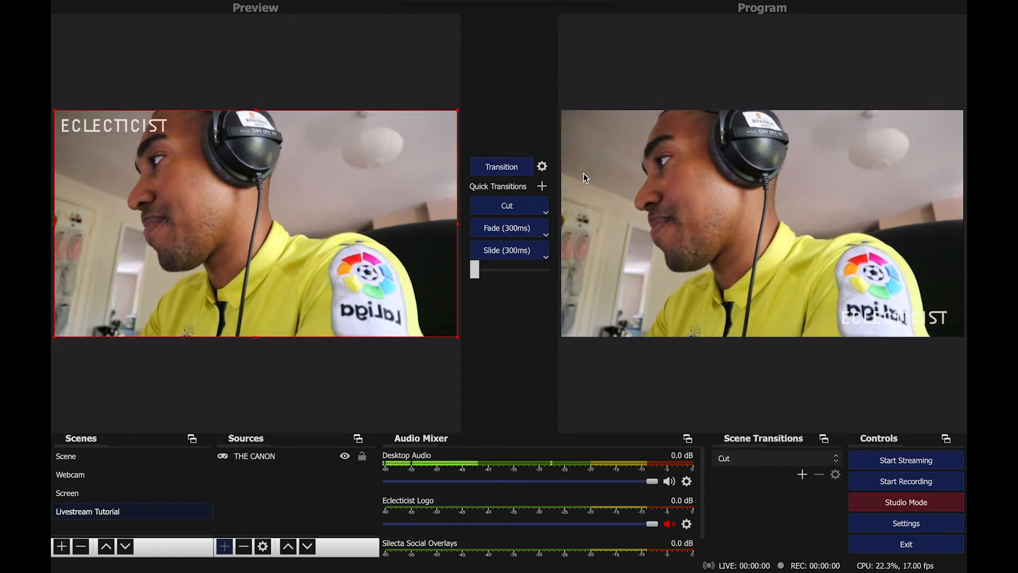
Try moving the Eclecticist Logo overlay, returning it to the top-left corner of the canvas.
{"action": "left_click_drag", "start_coordinate": [72, 120], "coordinate": [294, 241]}
{"action": "left_click_drag", "start_coordinate": [217, 191], "coordinate": [73, 125]}
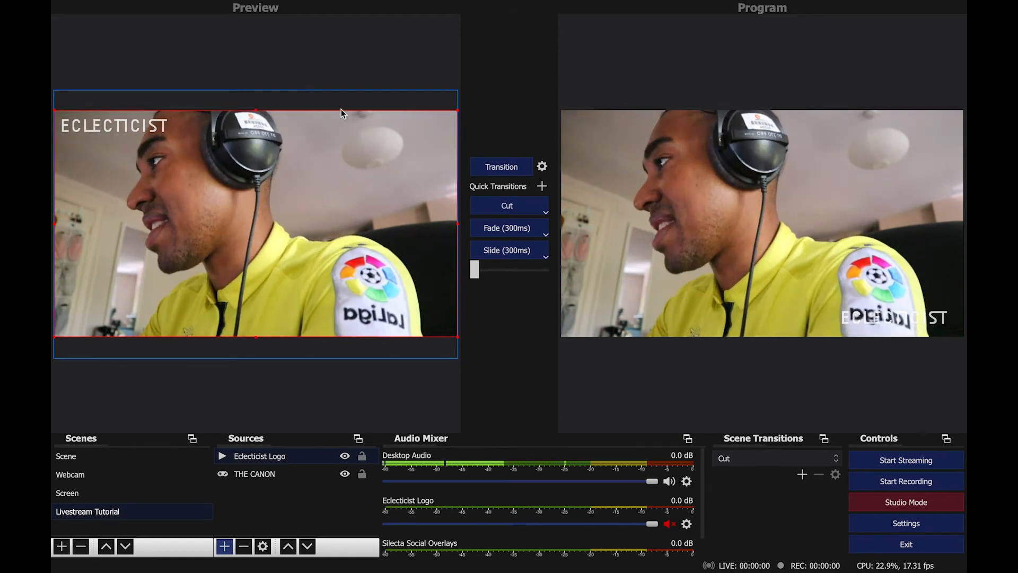
{"action": "left_click", "coordinate": [338, 53]}
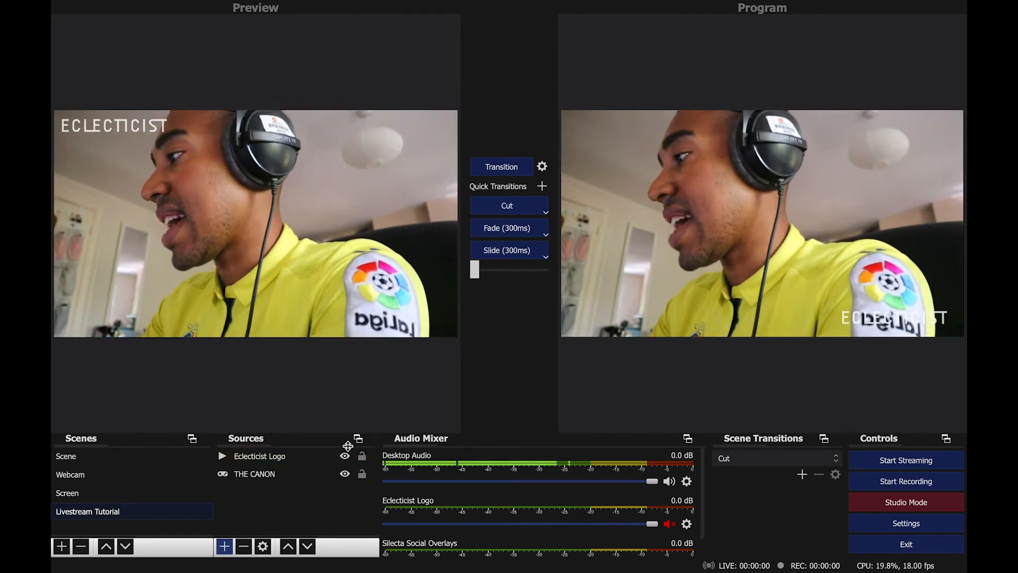
Add the existing Silecta Social Overlays media source to the scene, visible.
{"action": "left_click", "coordinate": [224, 546]}
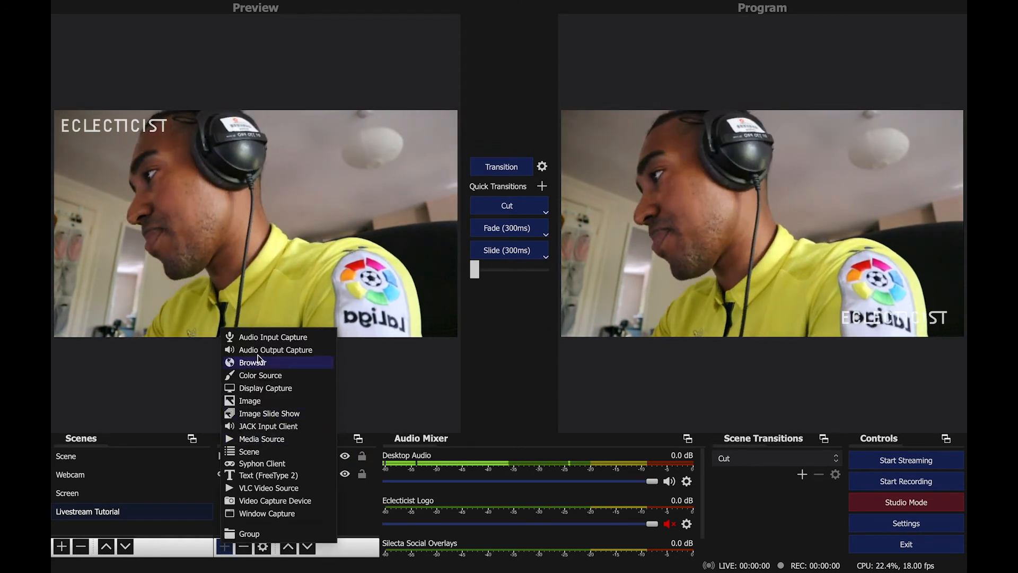
{"action": "left_click", "coordinate": [265, 440]}
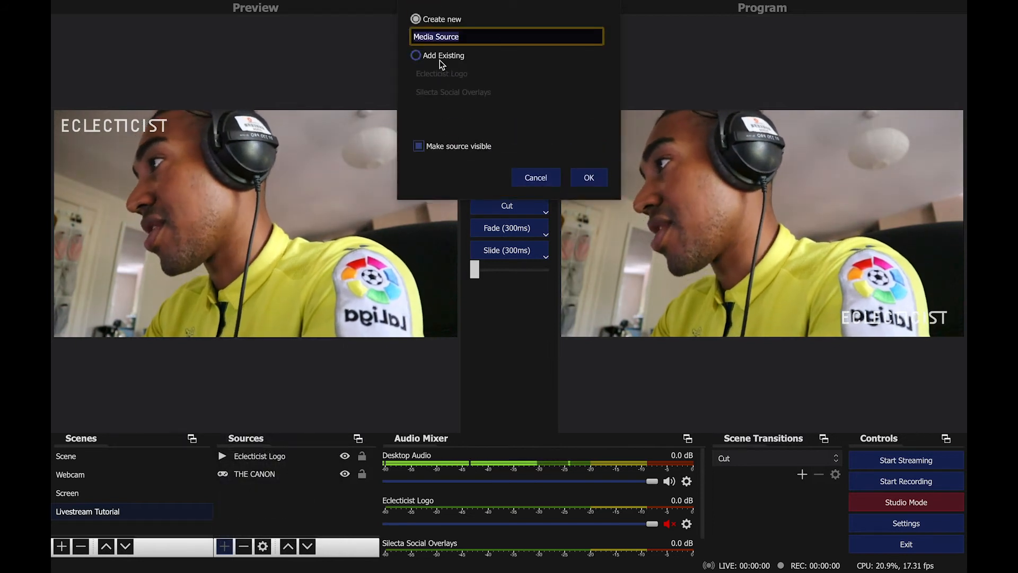
{"action": "left_click", "coordinate": [440, 59]}
{"action": "left_click", "coordinate": [456, 95]}
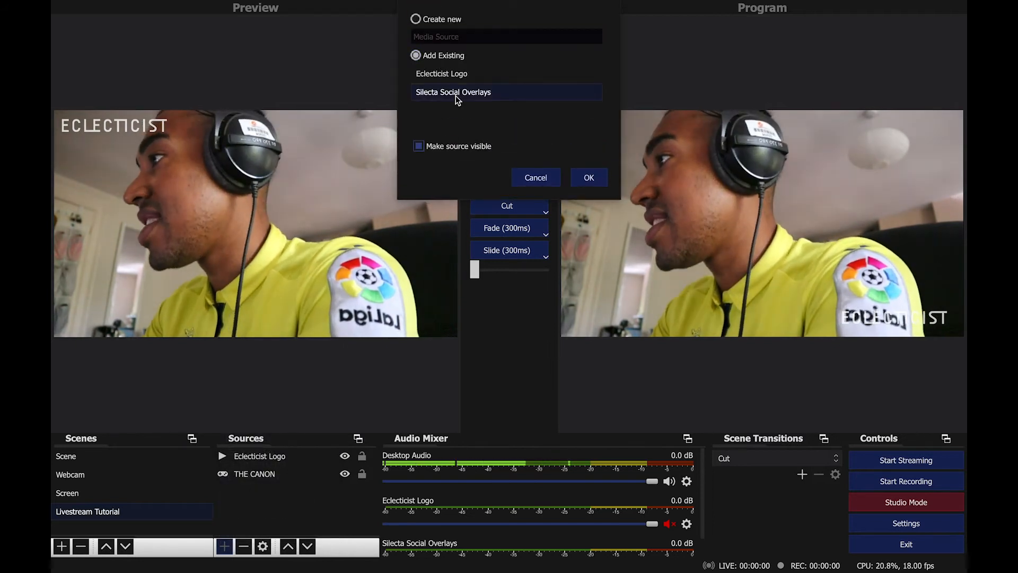
{"action": "left_click", "coordinate": [589, 177]}
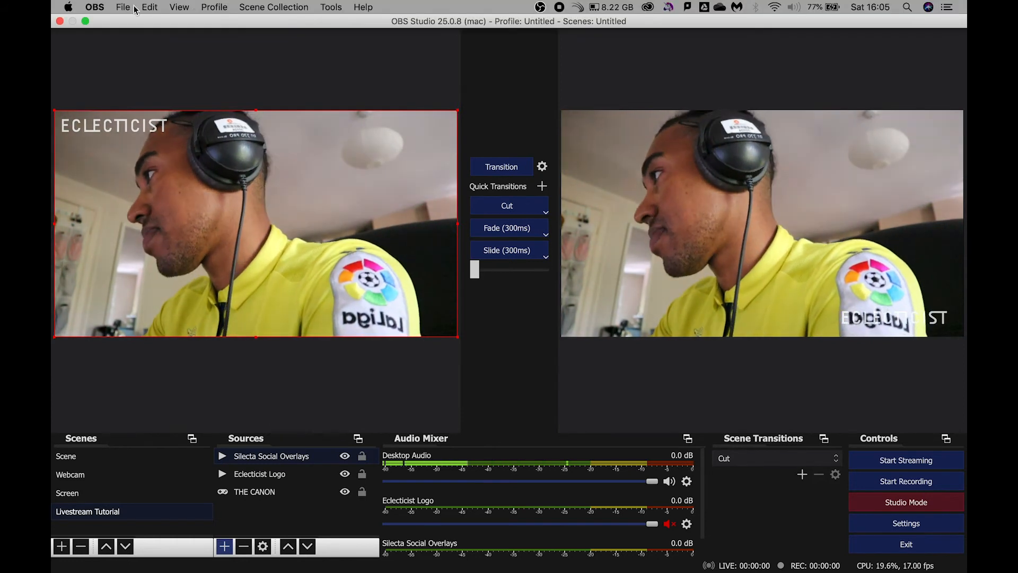
Open Preferences and, under Hotkeys for Livestream Tutorial, assign Shift+M to Show 'Silecta Social Overlays'.
{"action": "left_click", "coordinate": [126, 7]}
{"action": "mouse_move", "coordinate": [94, 6]}
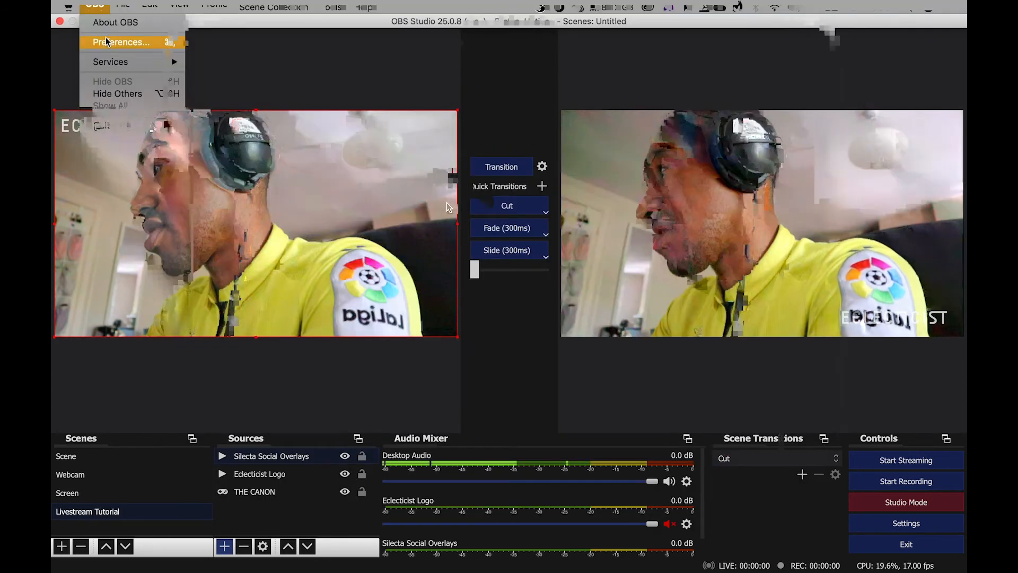
{"action": "left_click", "coordinate": [106, 41]}
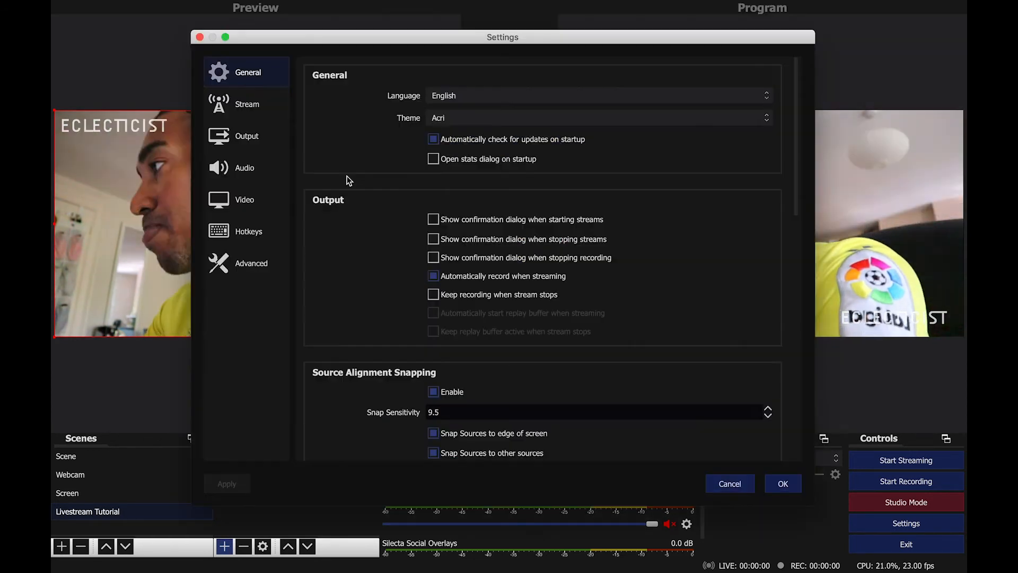
{"action": "left_click", "coordinate": [252, 171]}
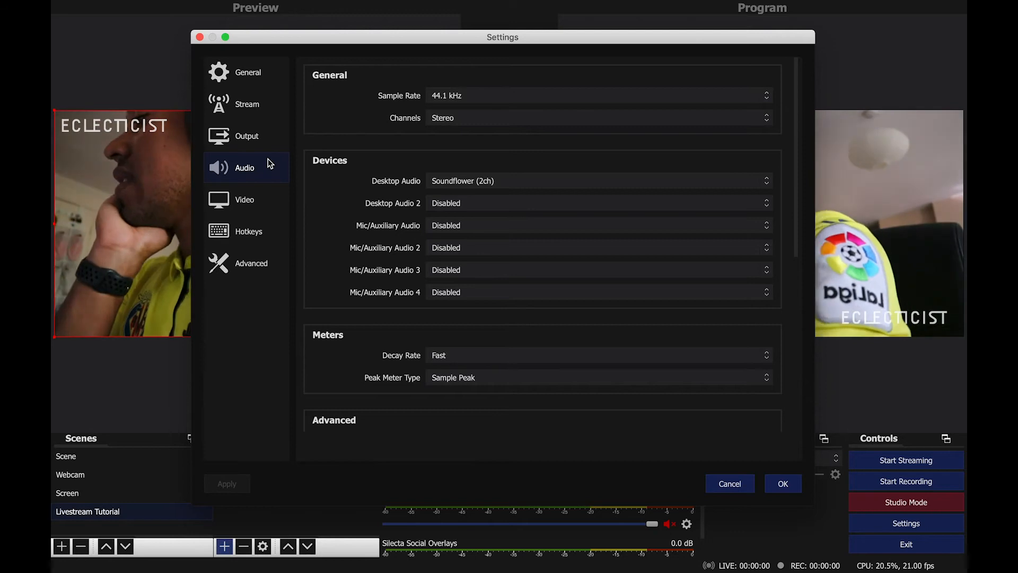
{"action": "left_click", "coordinate": [245, 235]}
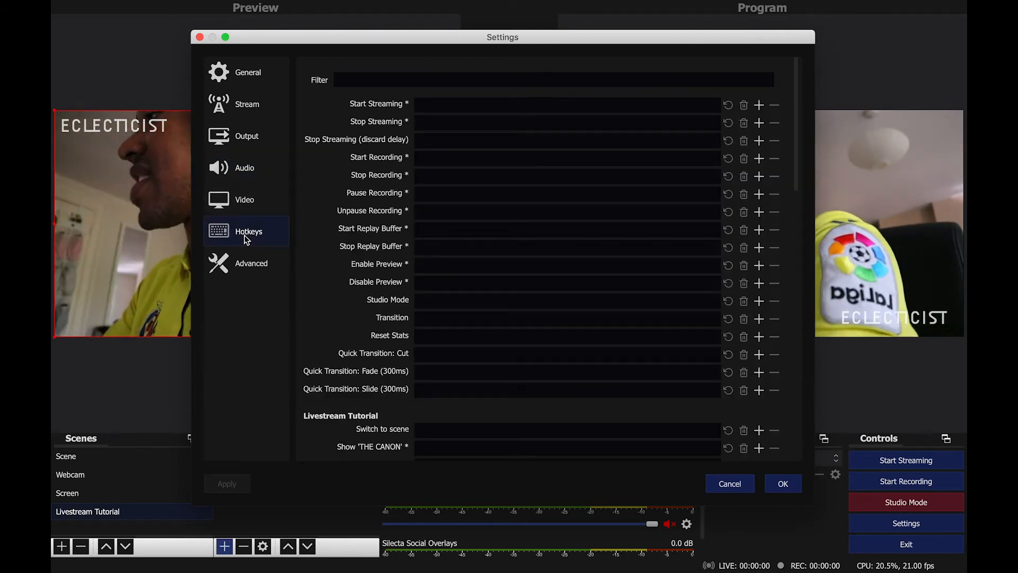
{"action": "scroll", "coordinate": [474, 303], "scroll_direction": "down", "scroll_amount": 5}
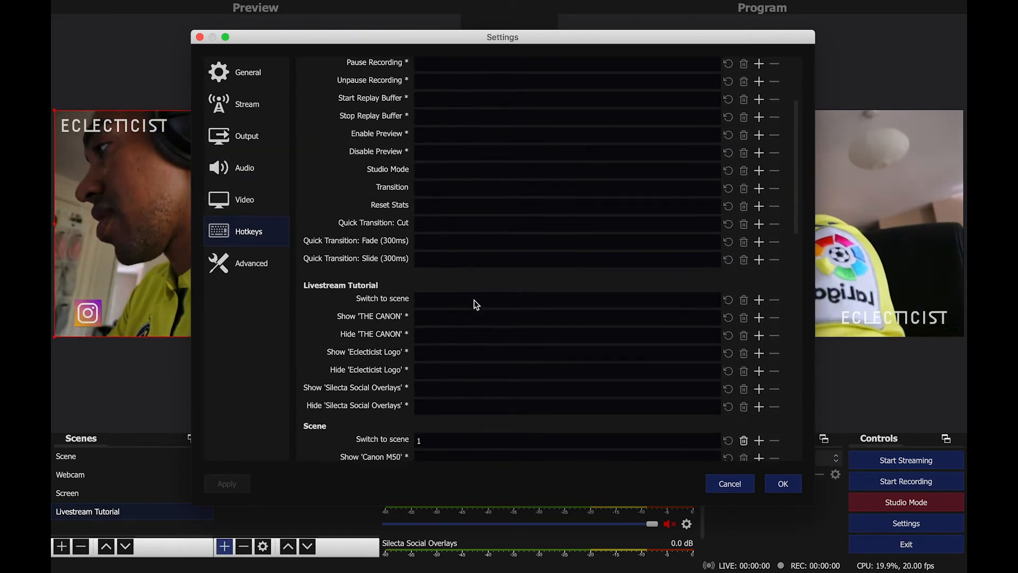
{"action": "scroll", "coordinate": [476, 303], "scroll_direction": "down", "scroll_amount": 3}
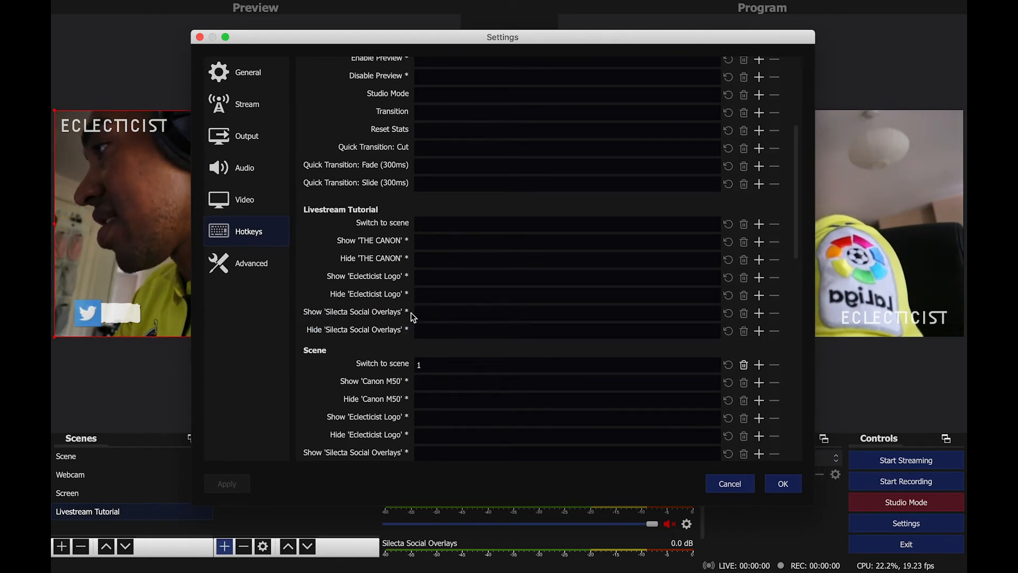
{"action": "left_click", "coordinate": [429, 316]}
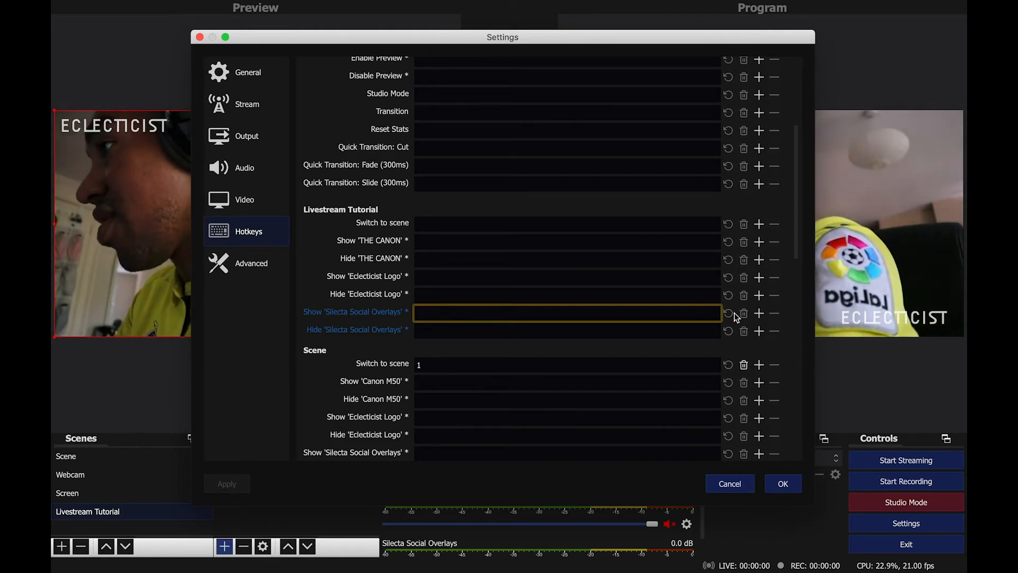
{"action": "left_click", "coordinate": [760, 313]}
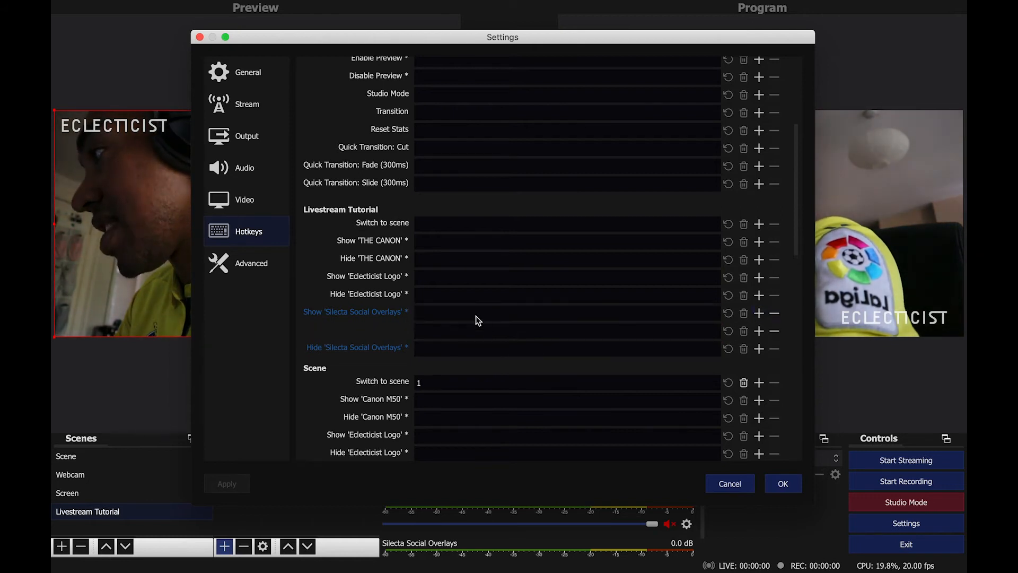
{"action": "key", "text": "shift"}
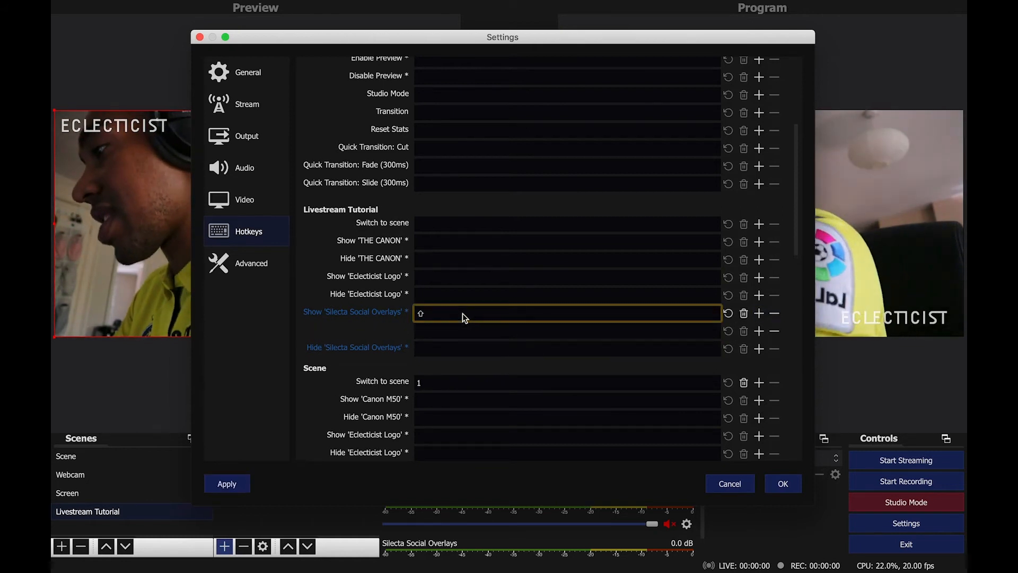
{"action": "key", "text": "shift+m"}
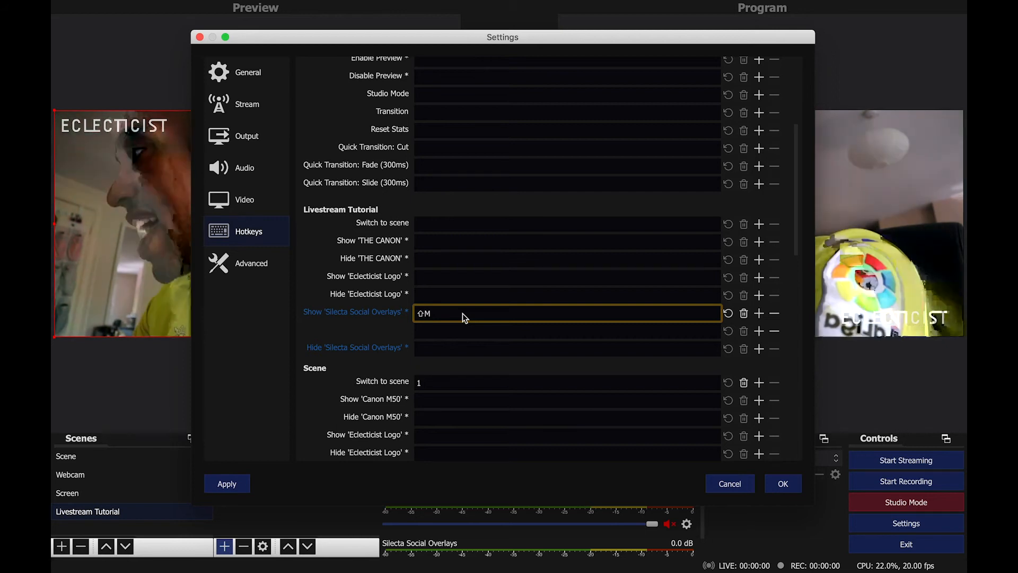
{"action": "left_click", "coordinate": [367, 315]}
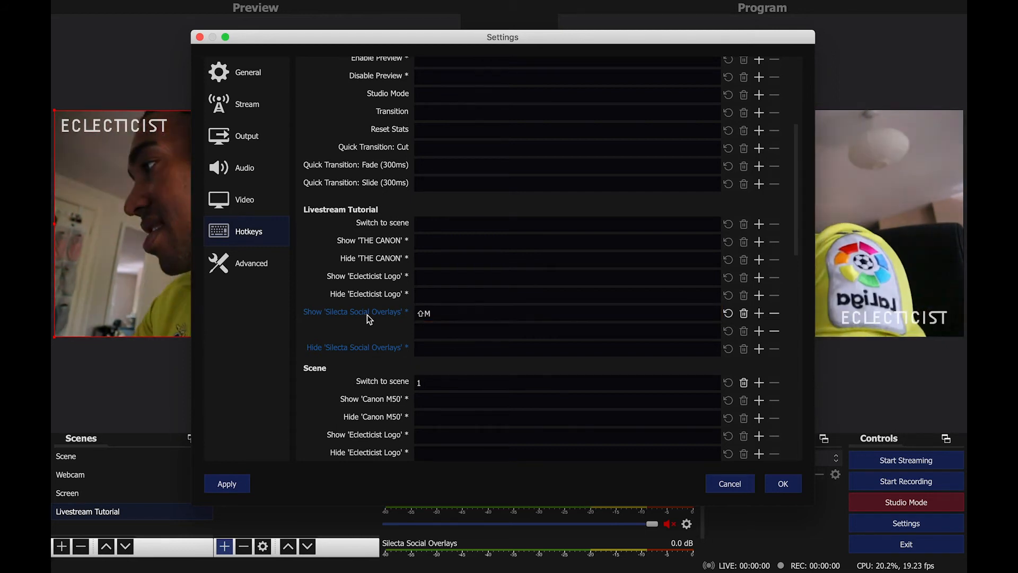
{"action": "left_click", "coordinate": [774, 332]}
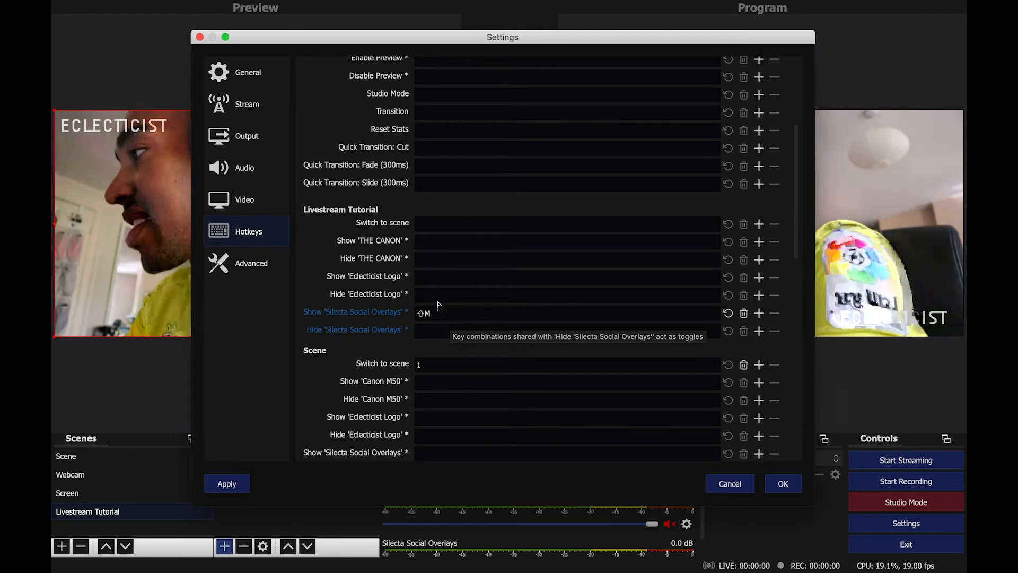
Scroll through the hotkey list to review the assignments for every scene and source.
{"action": "scroll", "coordinate": [437, 305], "scroll_direction": "down", "scroll_amount": 1}
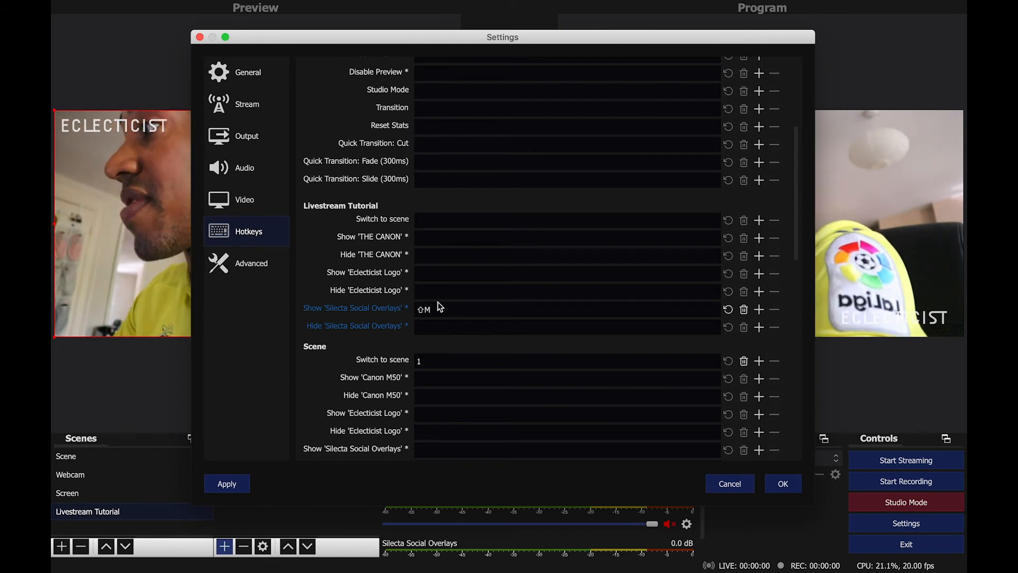
{"action": "scroll", "coordinate": [437, 301], "scroll_direction": "up", "scroll_amount": 2}
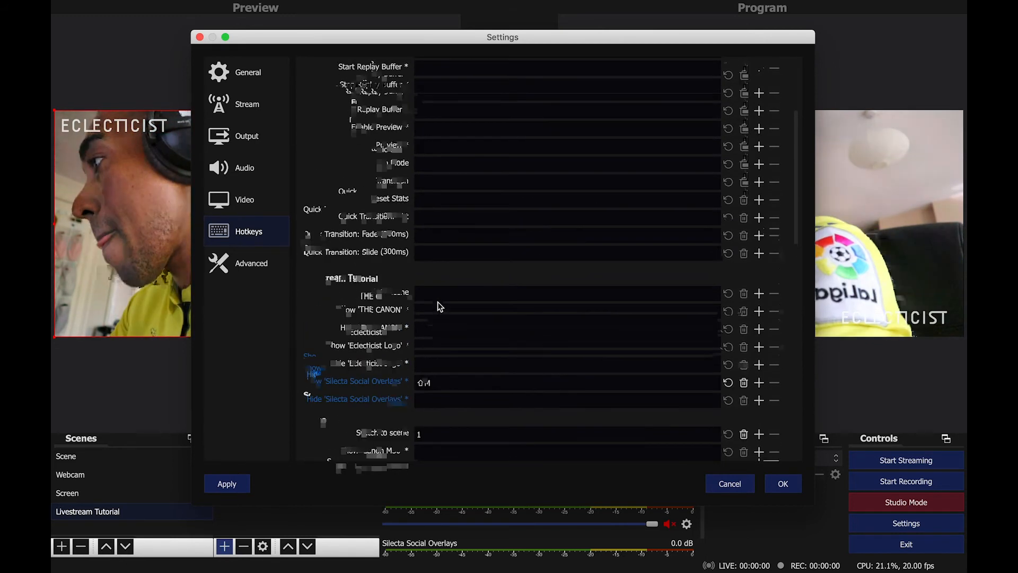
{"action": "scroll", "coordinate": [437, 301], "scroll_direction": "down", "scroll_amount": 5}
{"action": "scroll", "coordinate": [438, 306], "scroll_direction": "down", "scroll_amount": 12}
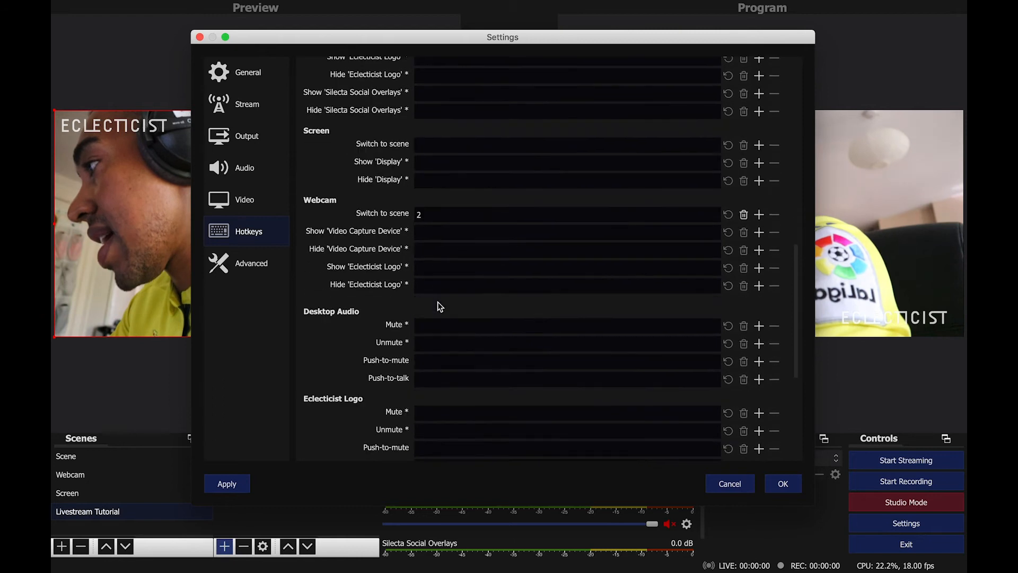
{"action": "scroll", "coordinate": [438, 303], "scroll_direction": "down", "scroll_amount": 10}
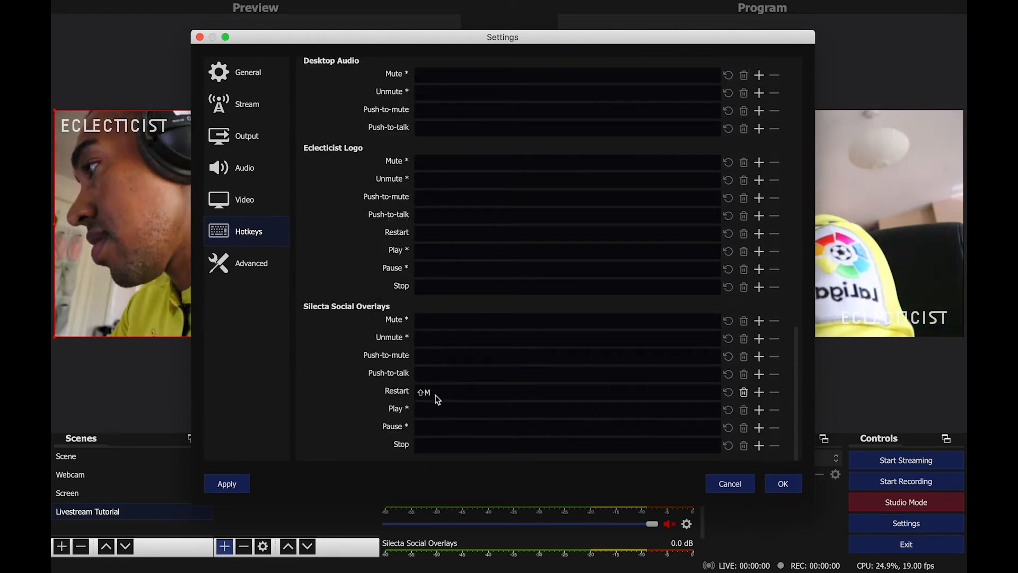
{"action": "scroll", "coordinate": [438, 396], "scroll_direction": "up", "scroll_amount": 20}
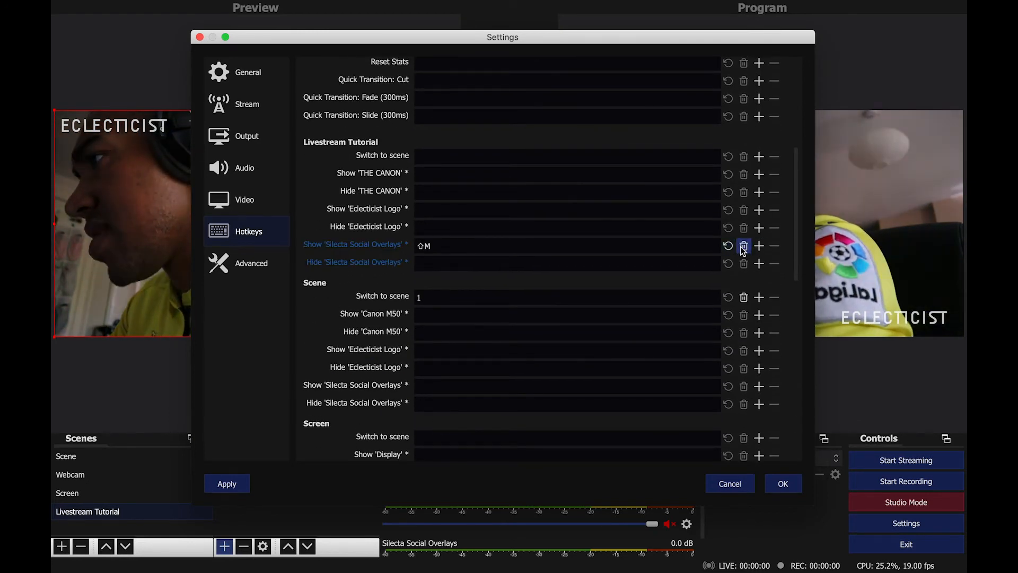
{"action": "scroll", "coordinate": [478, 353], "scroll_direction": "down", "scroll_amount": 20}
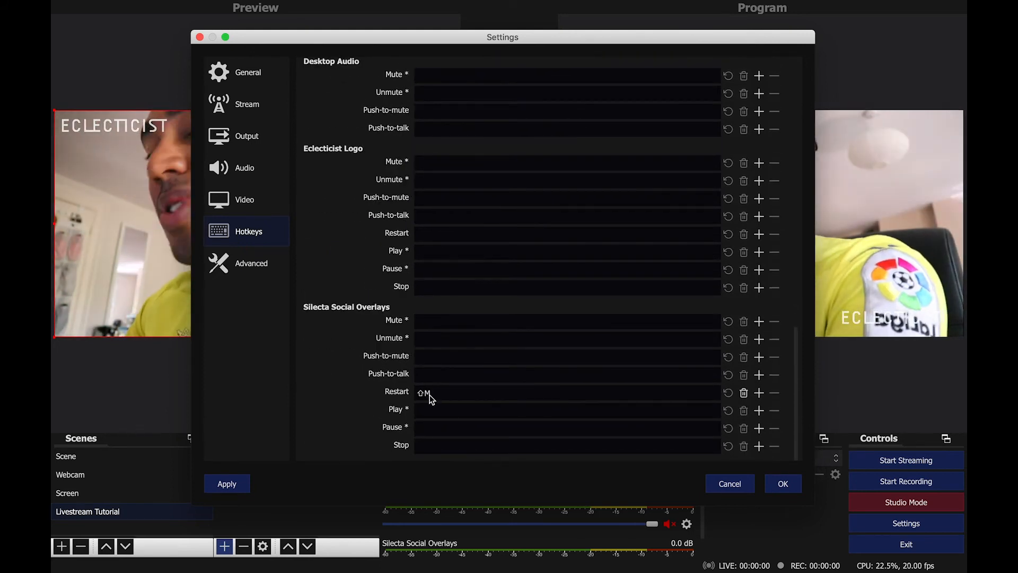
{"action": "scroll", "coordinate": [431, 323], "scroll_direction": "up", "scroll_amount": 5}
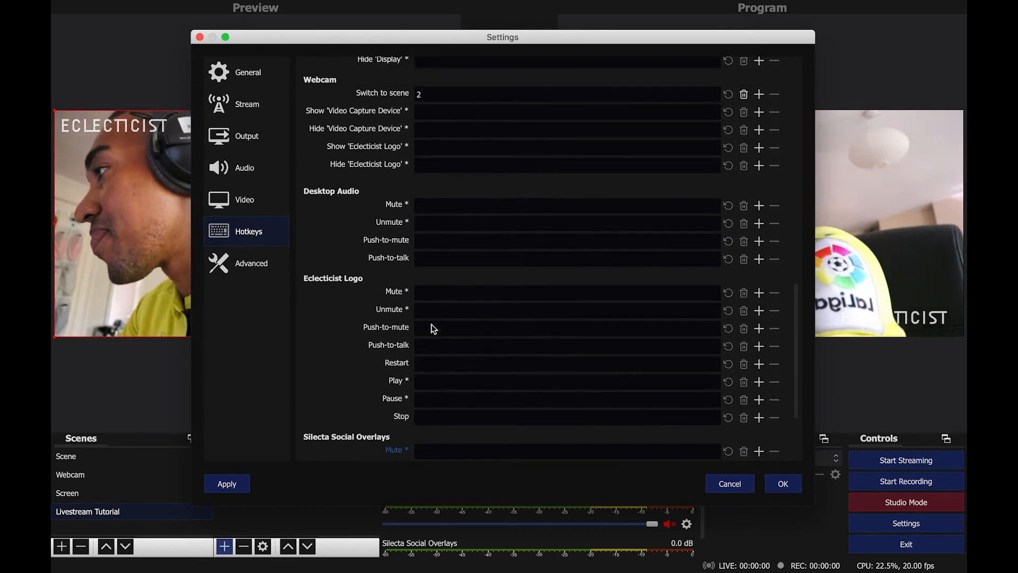
{"action": "scroll", "coordinate": [431, 323], "scroll_direction": "up", "scroll_amount": 8}
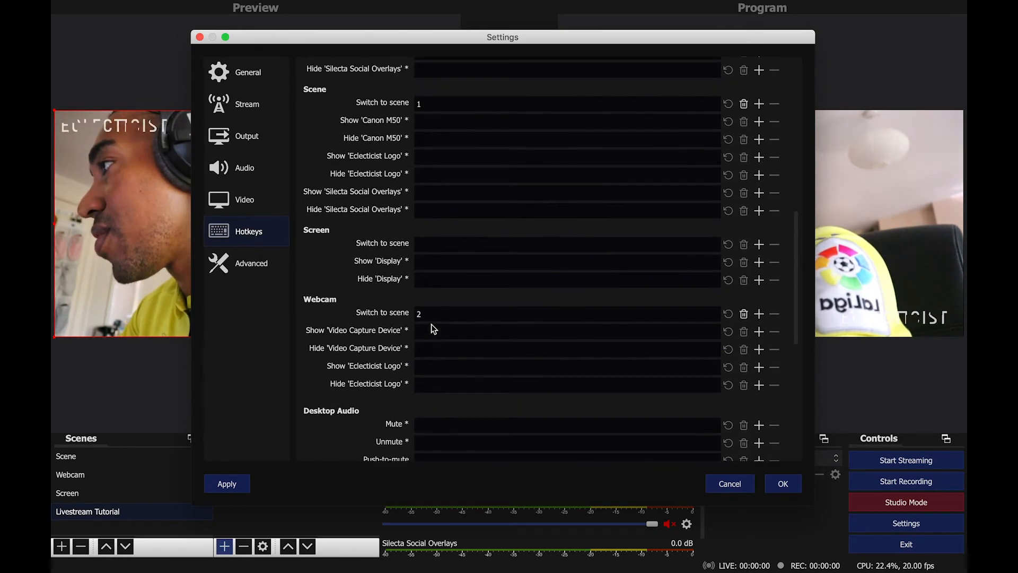
{"action": "scroll", "coordinate": [431, 323], "scroll_direction": "up", "scroll_amount": 10}
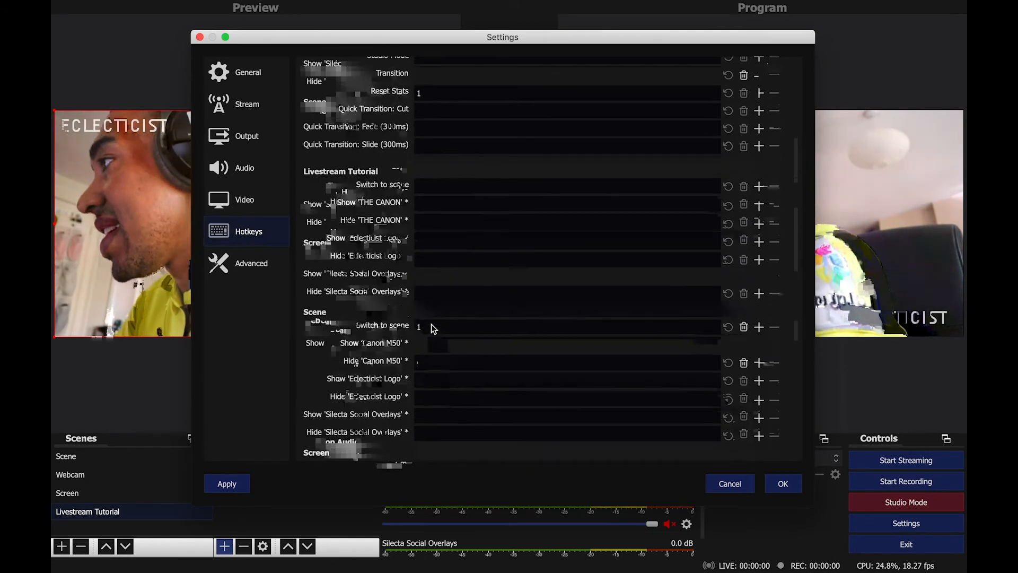
{"action": "scroll", "coordinate": [430, 323], "scroll_direction": "up", "scroll_amount": 10}
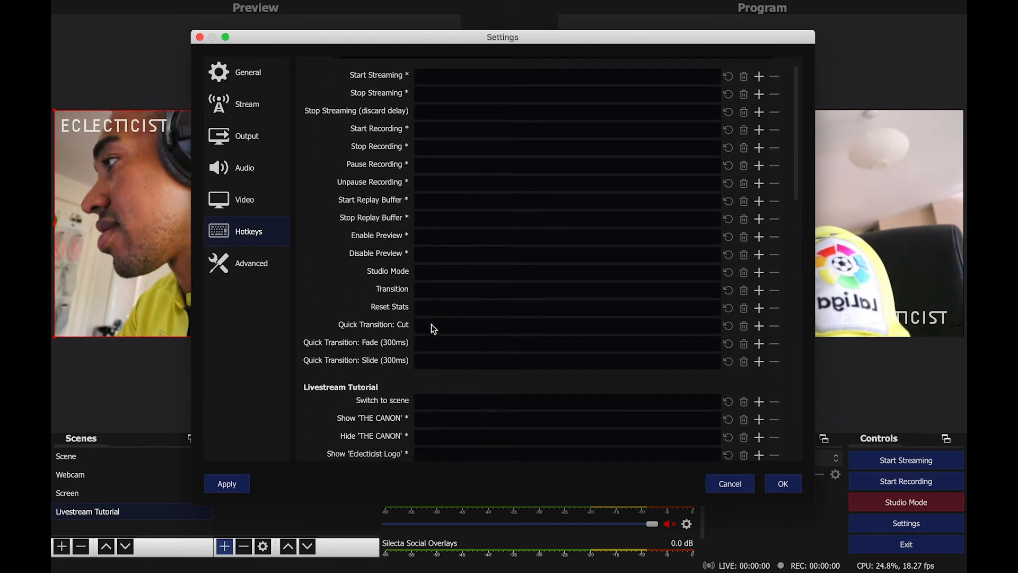
Assign Shift+Cmd+T to the Transition hotkey and close the settings with OK.
{"action": "left_click", "coordinate": [430, 291]}
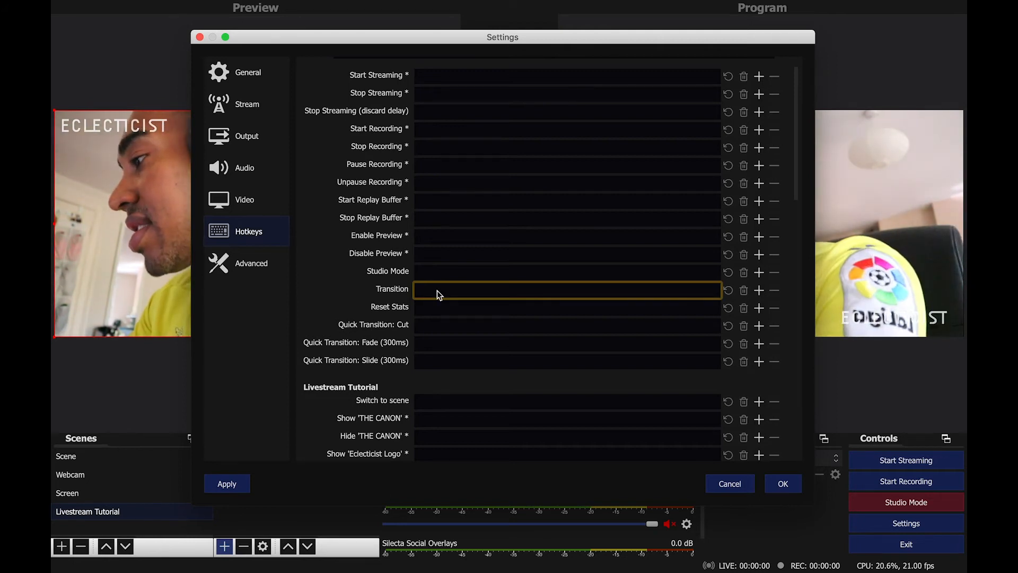
{"action": "key", "text": "shift+t"}
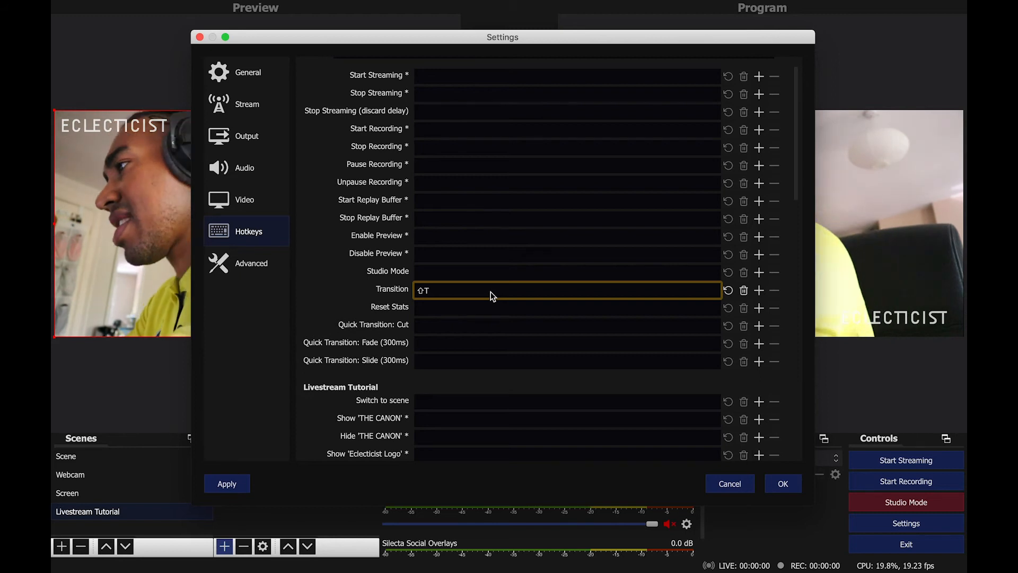
{"action": "key", "text": "super+t"}
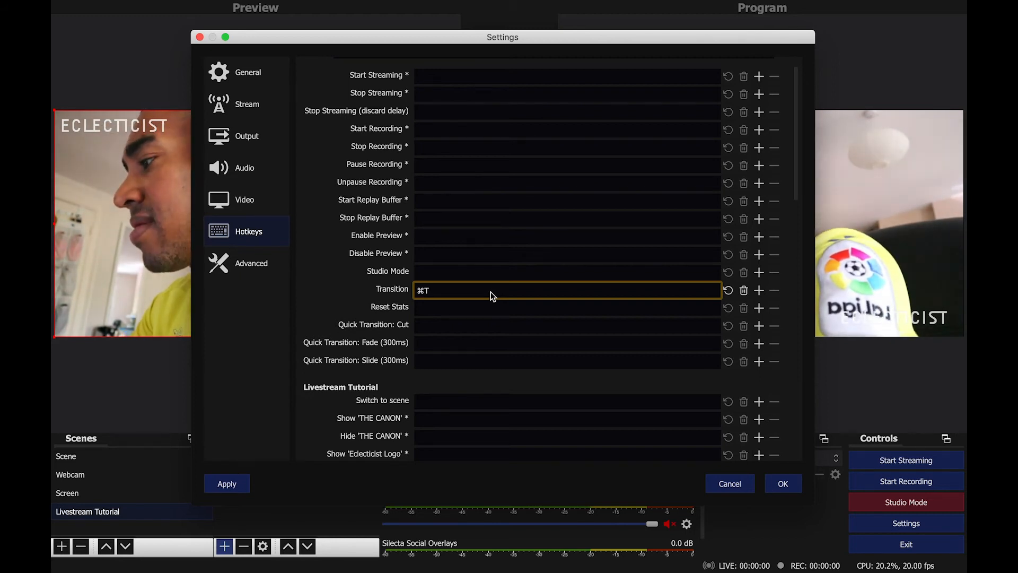
{"action": "key", "text": "shift+super+t"}
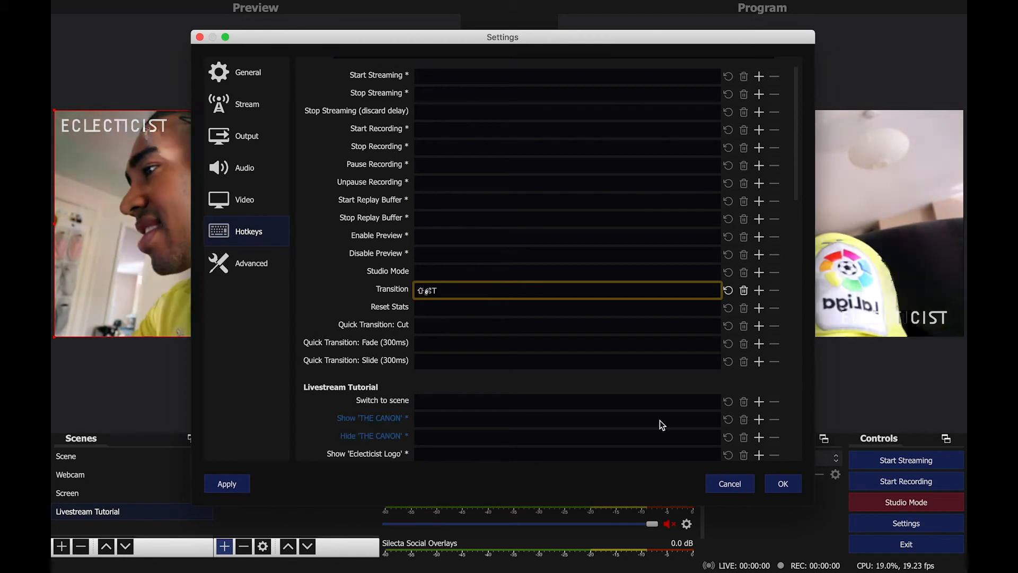
{"action": "left_click", "coordinate": [781, 482]}
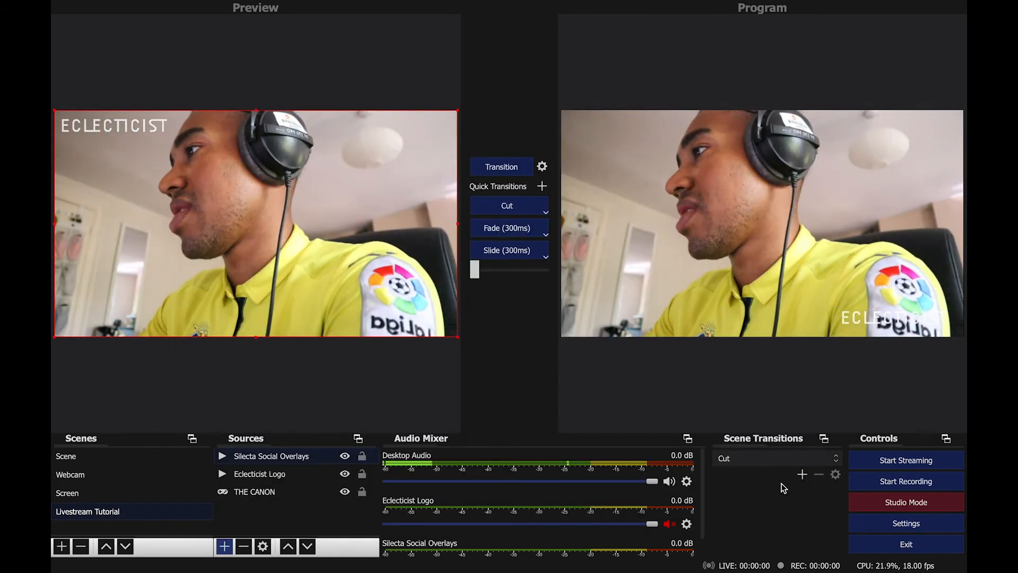
Preview the Webcam scene and send it to Program using the transition slider and Fade transition.
{"action": "left_click", "coordinate": [72, 475]}
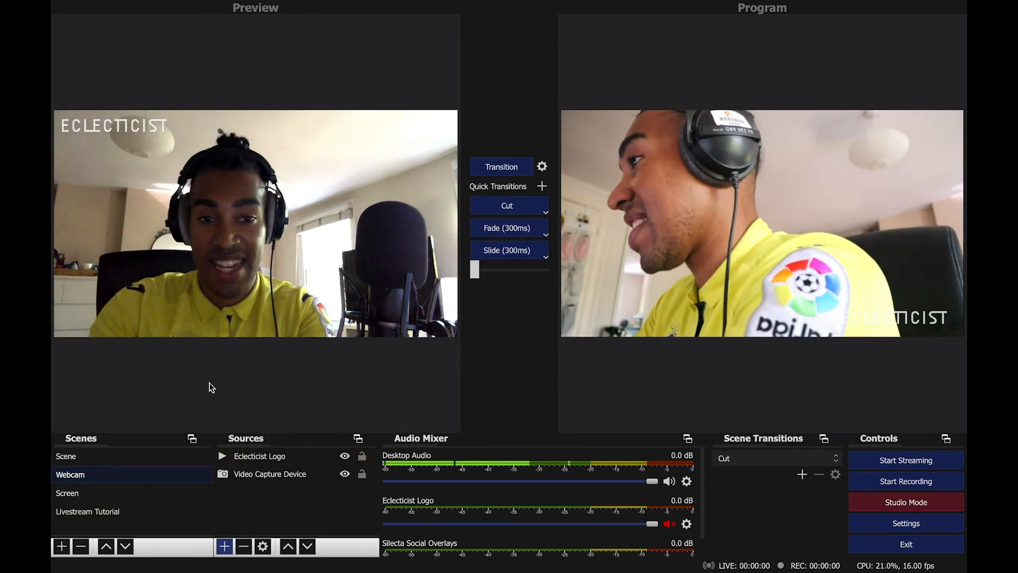
{"action": "key", "text": "space"}
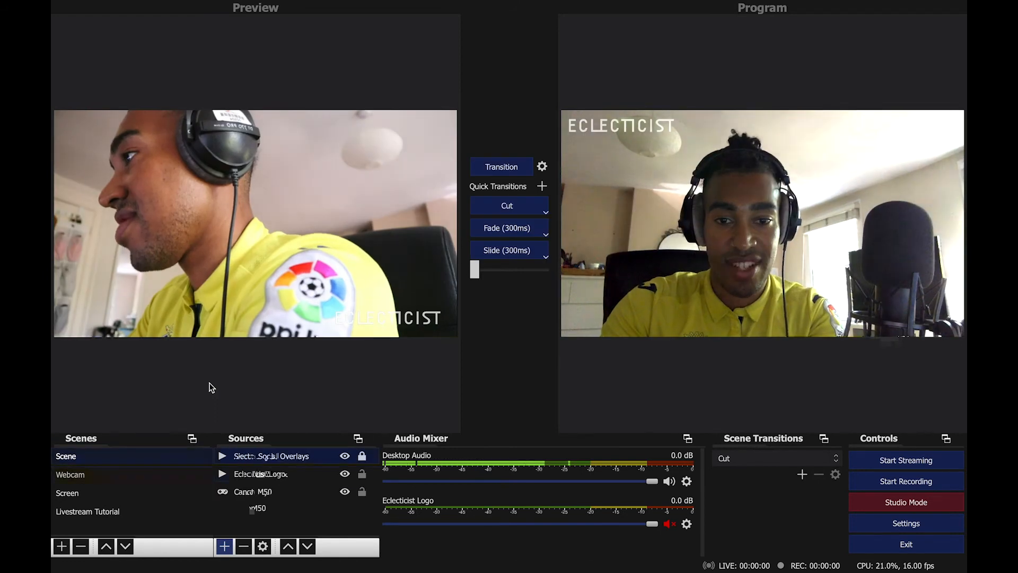
{"action": "mouse_move", "coordinate": [478, 273]}
{"action": "left_mouse_down"}
{"action": "mouse_move", "coordinate": [513, 277]}
{"action": "mouse_move", "coordinate": [468, 272]}
{"action": "left_mouse_up"}
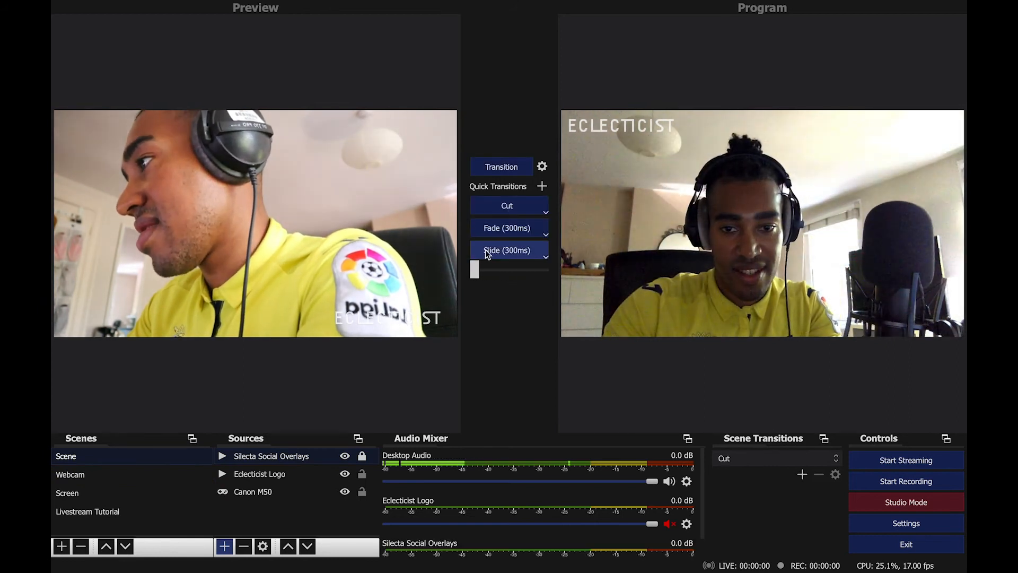
{"action": "left_click", "coordinate": [497, 229]}
{"action": "left_click", "coordinate": [497, 228]}
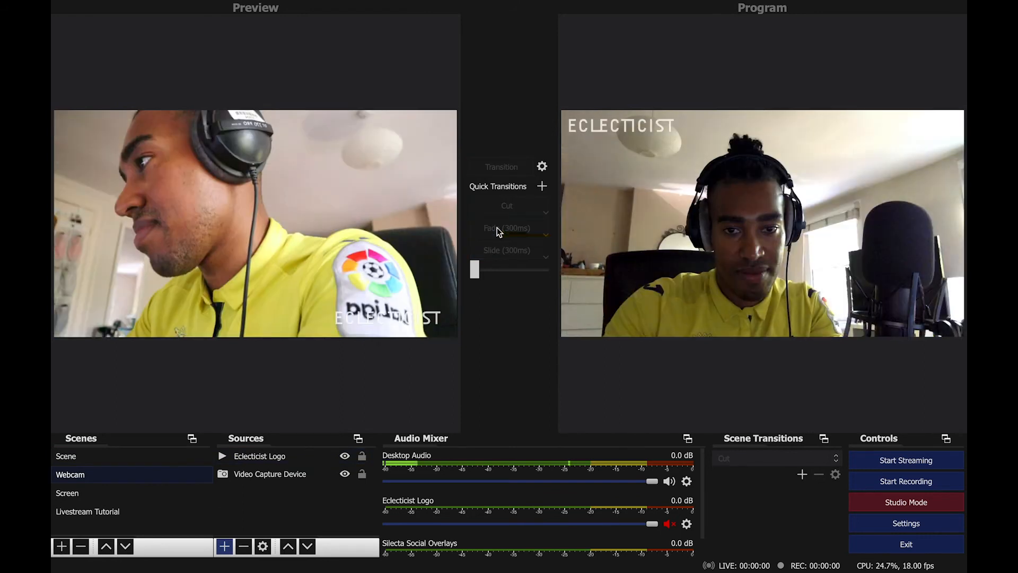
{"action": "left_click", "coordinate": [498, 226]}
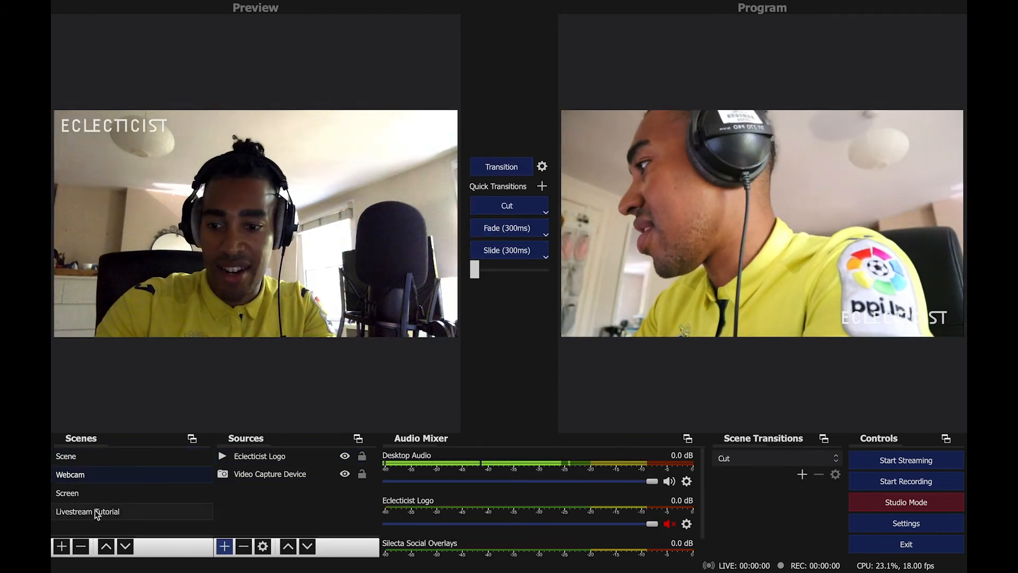
Preview the Livestream Tutorial scene and send it to Program with Transition.
{"action": "left_click", "coordinate": [97, 512]}
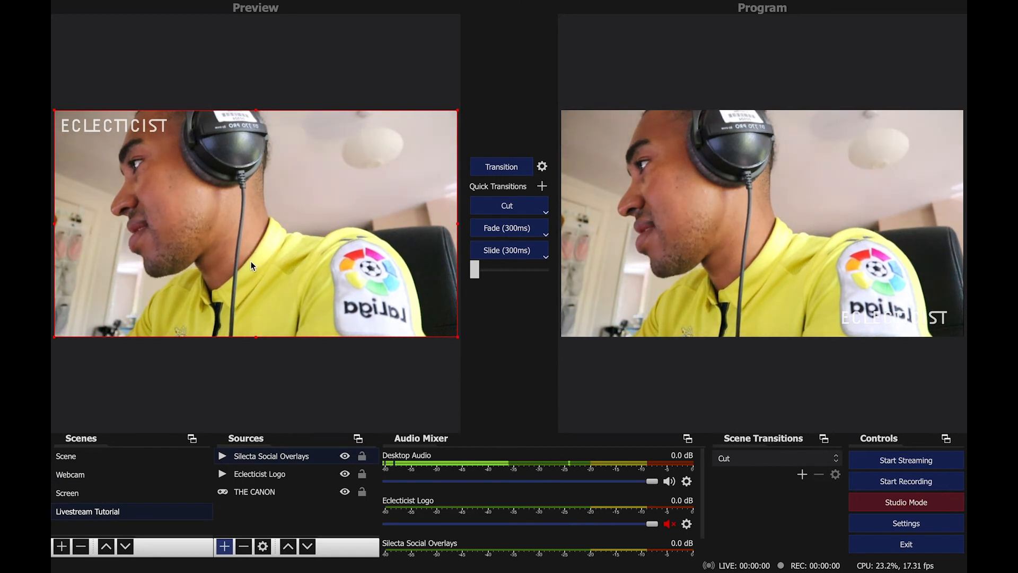
{"action": "left_click", "coordinate": [501, 169]}
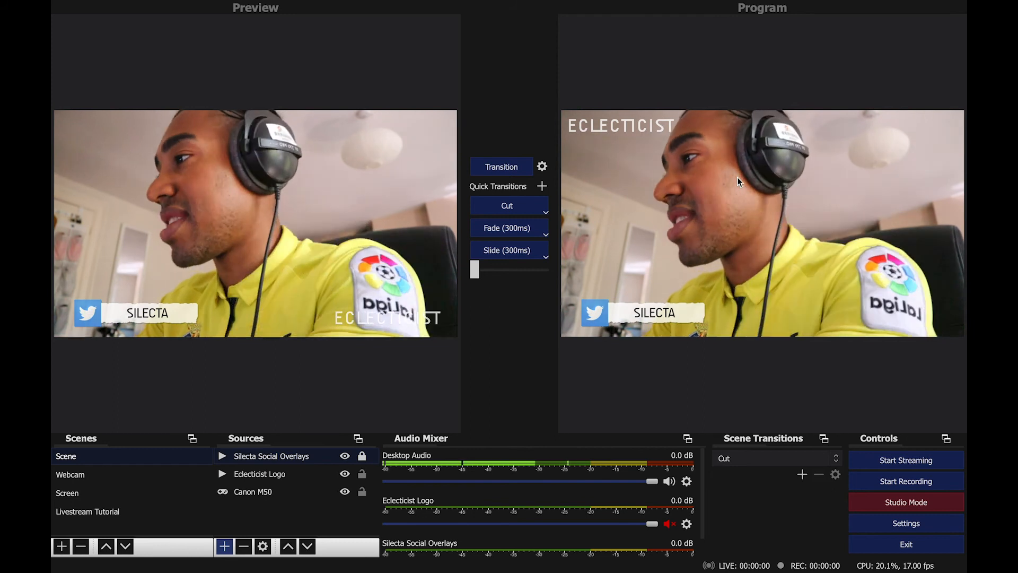
Switch to the browser's Eclecticist Facebook page tab and start creating a Live video.
{"action": "key", "text": "super+Tab"}
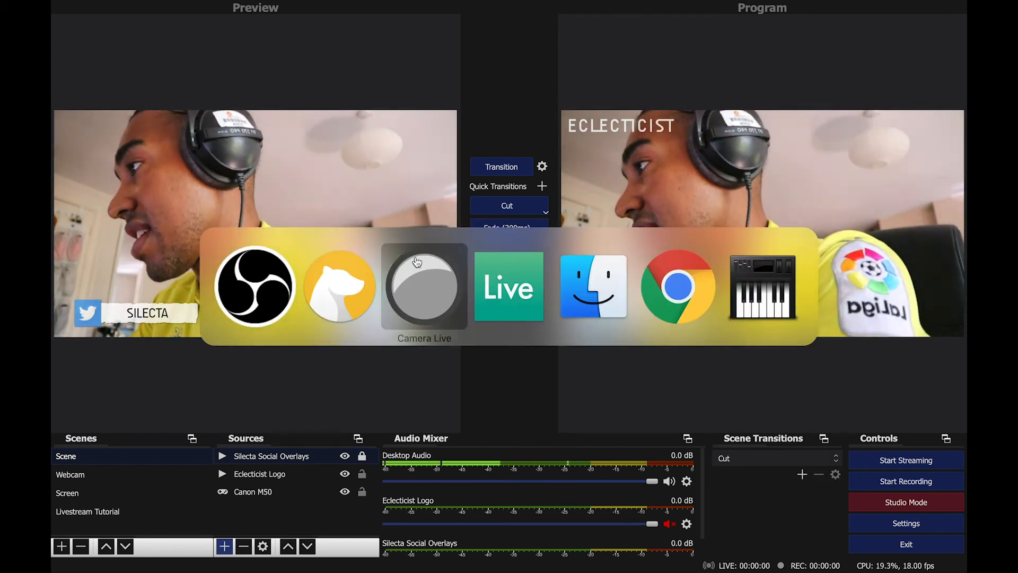
{"action": "key", "text": "super+Tab"}
{"action": "key", "text": "super+Tab"}
{"action": "key", "text": "super+Tab"}
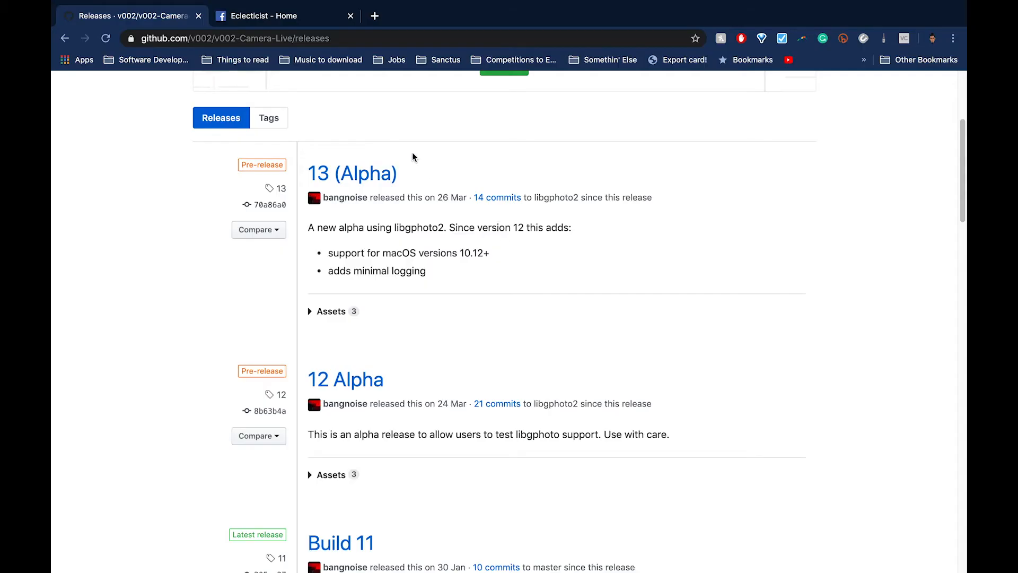
{"action": "key", "text": "ctrl+Tab"}
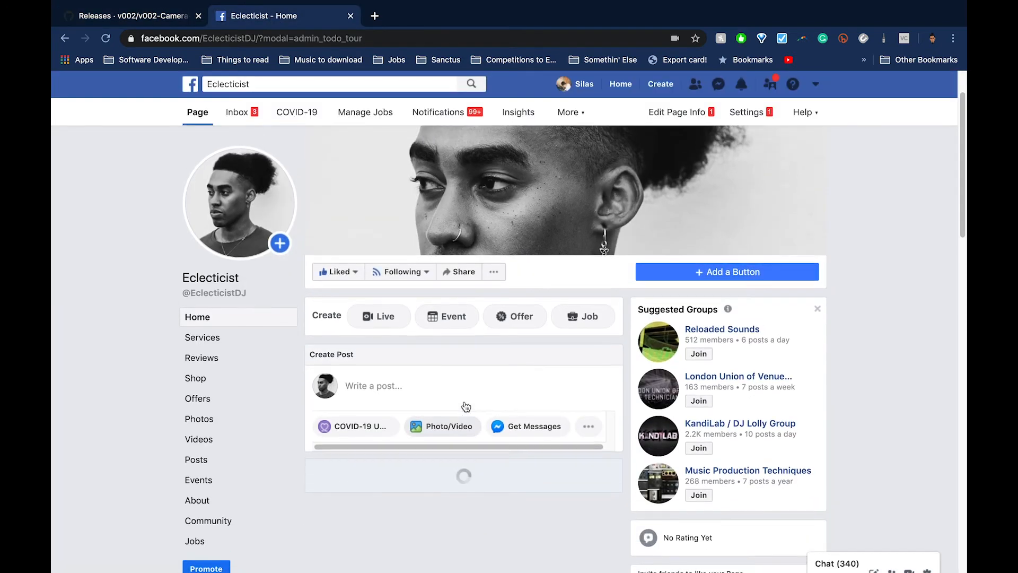
{"action": "left_click", "coordinate": [382, 317]}
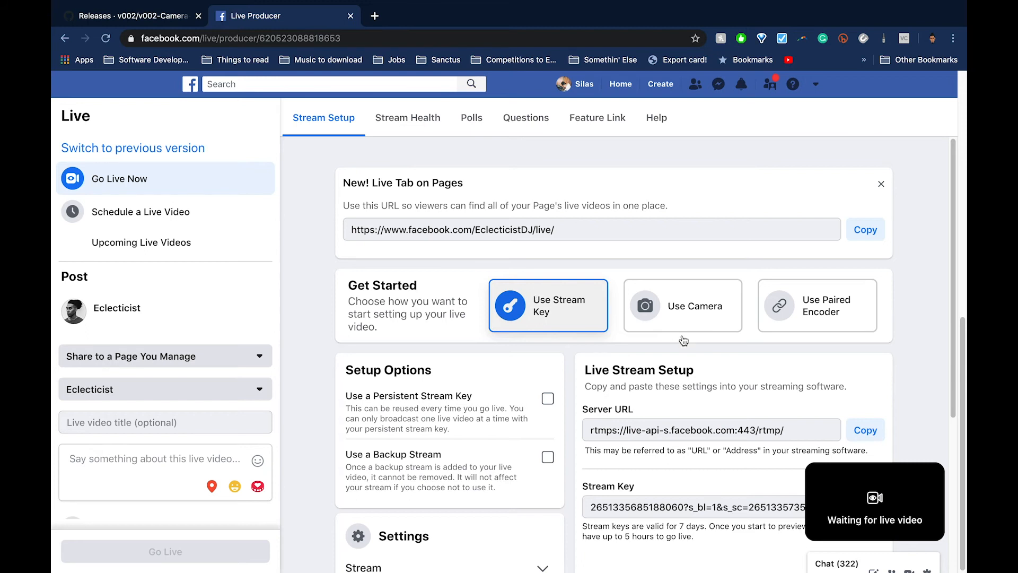
Title the live video TEST and give it the description DON't WATCH THIS VIDEO.
{"action": "scroll", "coordinate": [684, 340], "scroll_direction": "down", "scroll_amount": 3}
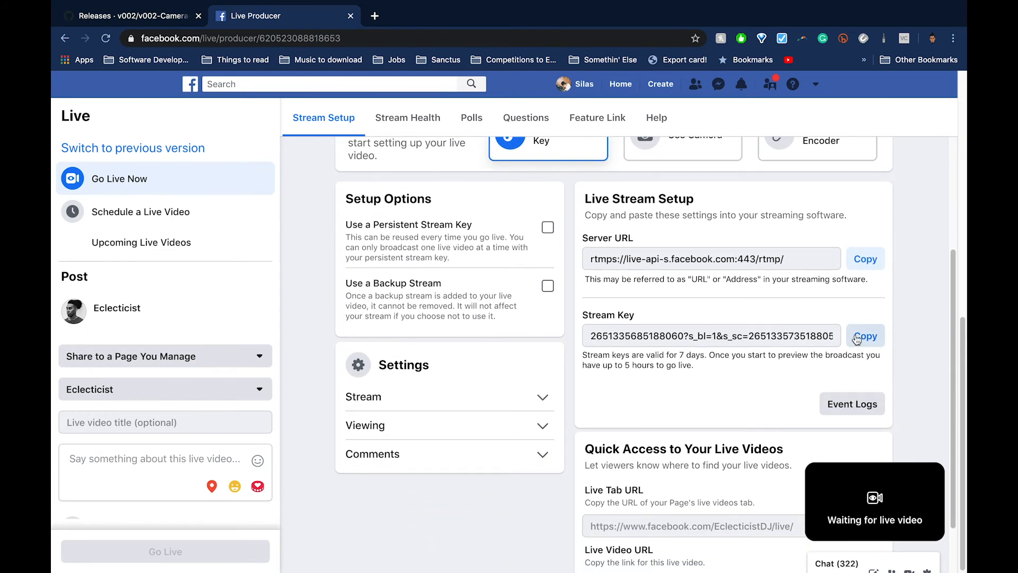
{"action": "scroll", "coordinate": [771, 331], "scroll_direction": "up", "scroll_amount": 3}
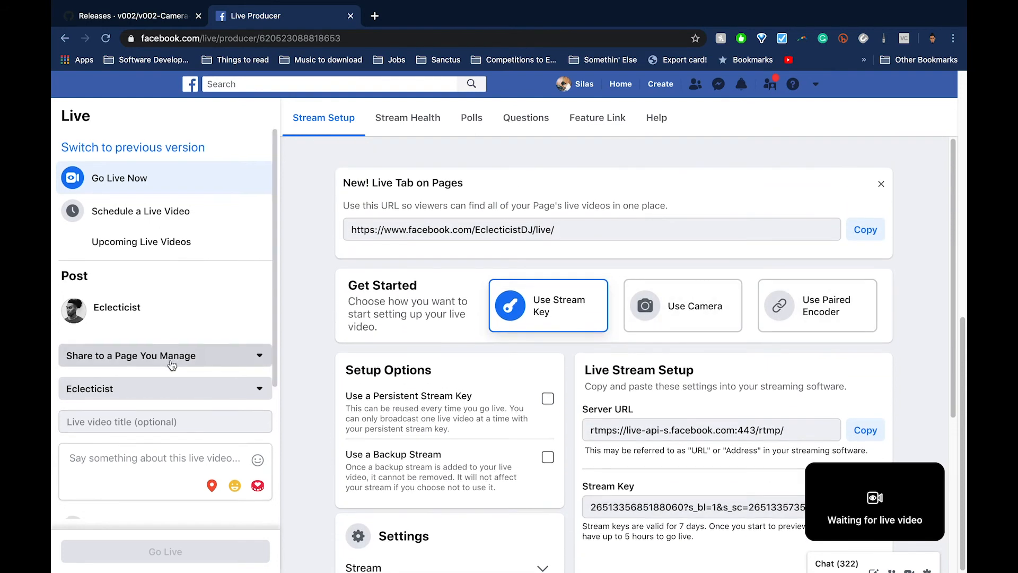
{"action": "scroll", "coordinate": [145, 367], "scroll_direction": "down", "scroll_amount": 2}
{"action": "scroll", "coordinate": [145, 367], "scroll_direction": "down", "scroll_amount": 1}
{"action": "left_click", "coordinate": [136, 316]}
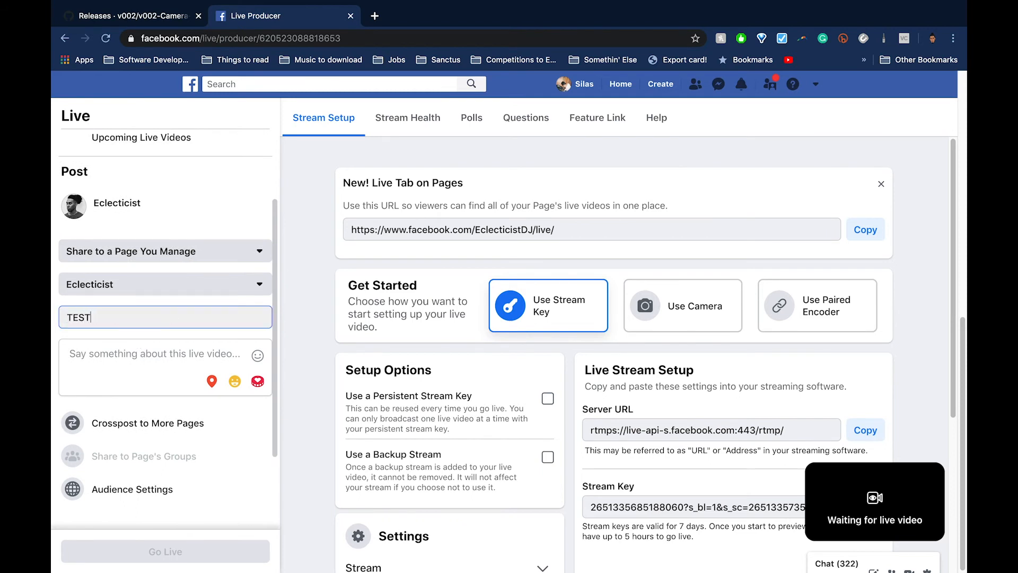
{"action": "left_click", "coordinate": [183, 357]}
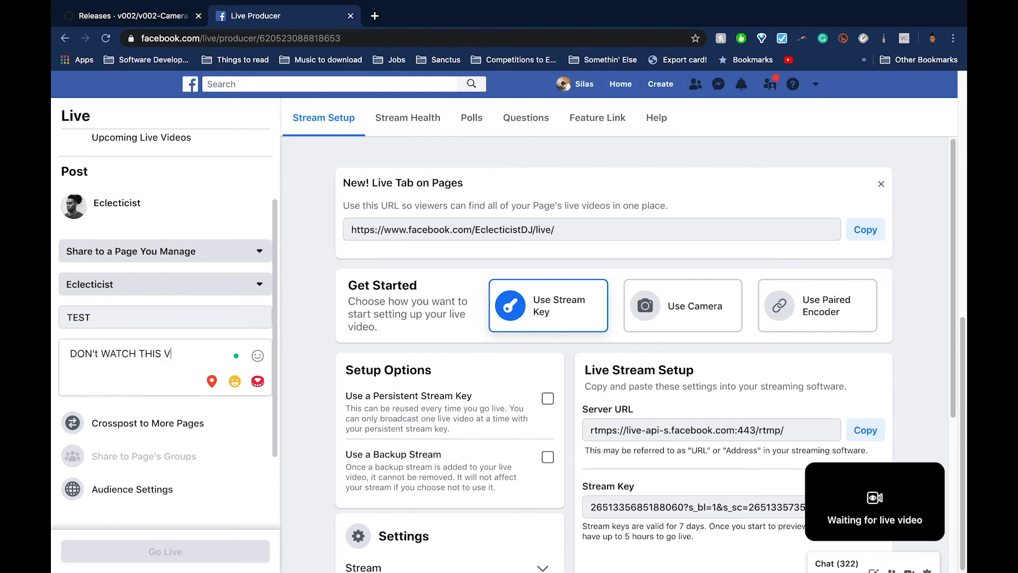
Enable Publish as a test broadcast for the live video.
{"action": "scroll", "coordinate": [211, 344], "scroll_direction": "down", "scroll_amount": 3}
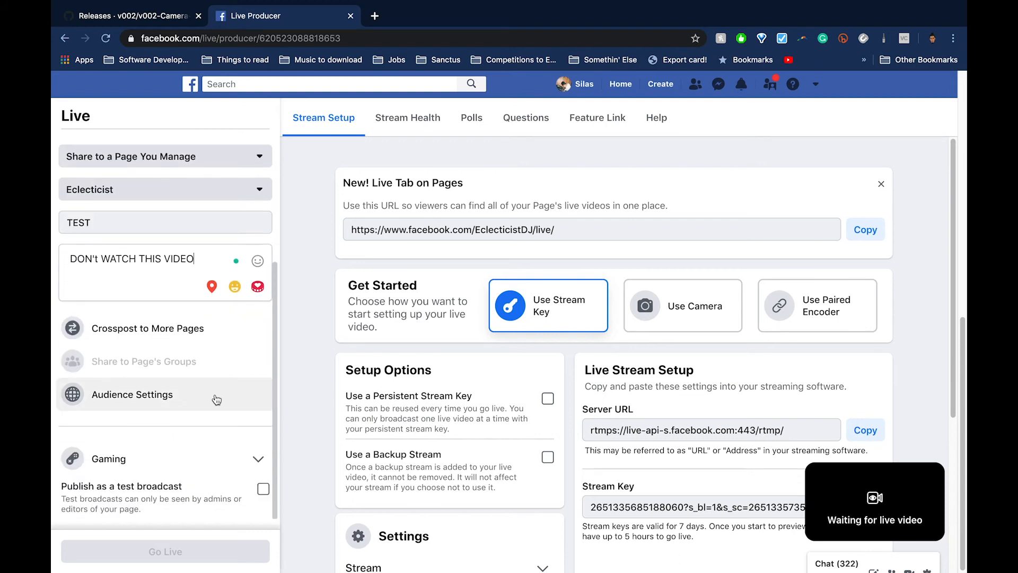
{"action": "left_click", "coordinate": [264, 490]}
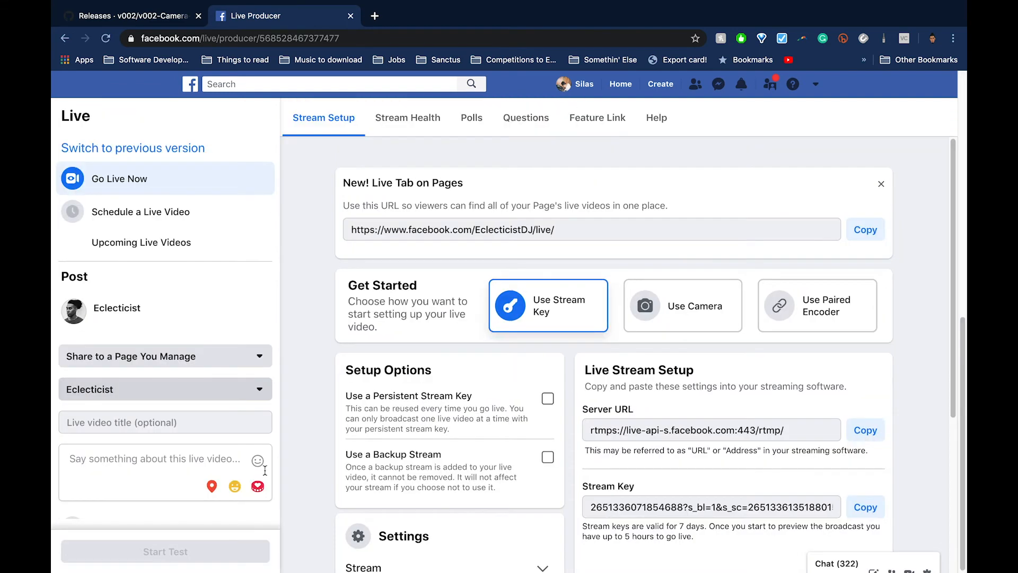
{"action": "scroll", "coordinate": [265, 470], "scroll_direction": "down", "scroll_amount": 5}
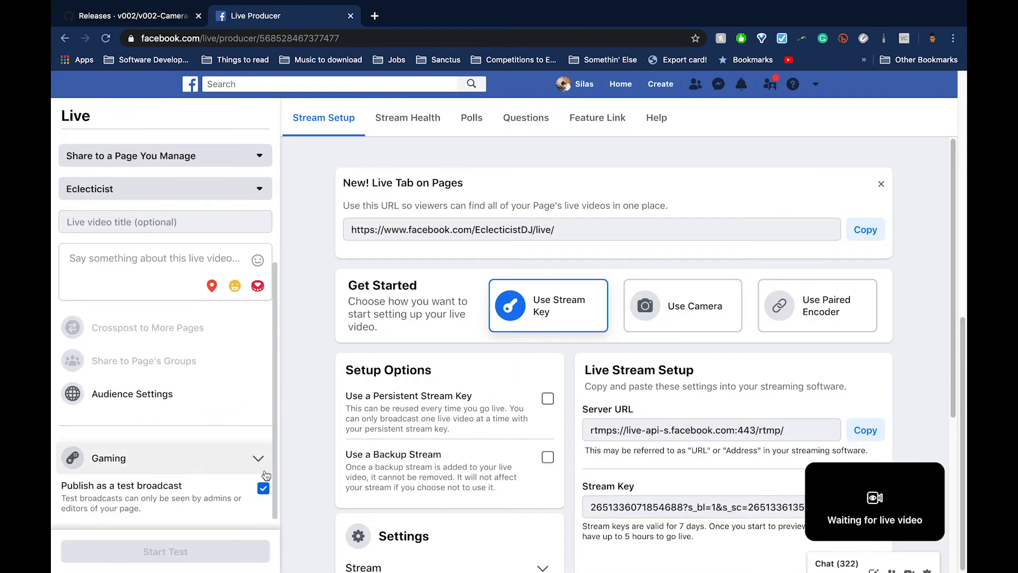
{"action": "scroll", "coordinate": [266, 475], "scroll_direction": "up", "scroll_amount": 2}
{"action": "scroll", "coordinate": [266, 475], "scroll_direction": "up", "scroll_amount": 1}
{"action": "scroll", "coordinate": [859, 416], "scroll_direction": "down", "scroll_amount": 3}
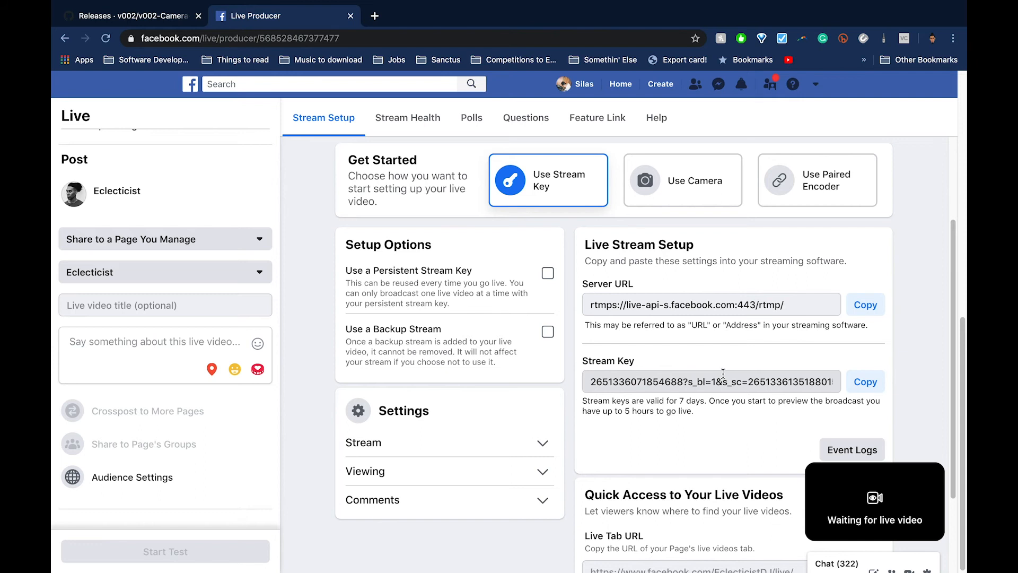
Switch to OBS and open the Stream section of its settings.
{"action": "key", "text": "super+Tab"}
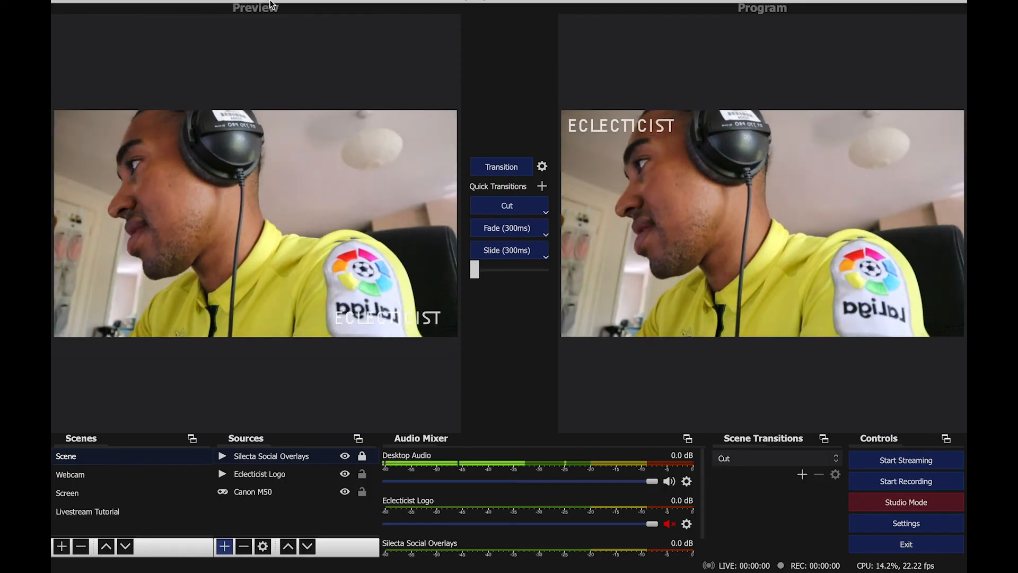
{"action": "mouse_move", "coordinate": [270, 5]}
{"action": "left_click", "coordinate": [95, 7]}
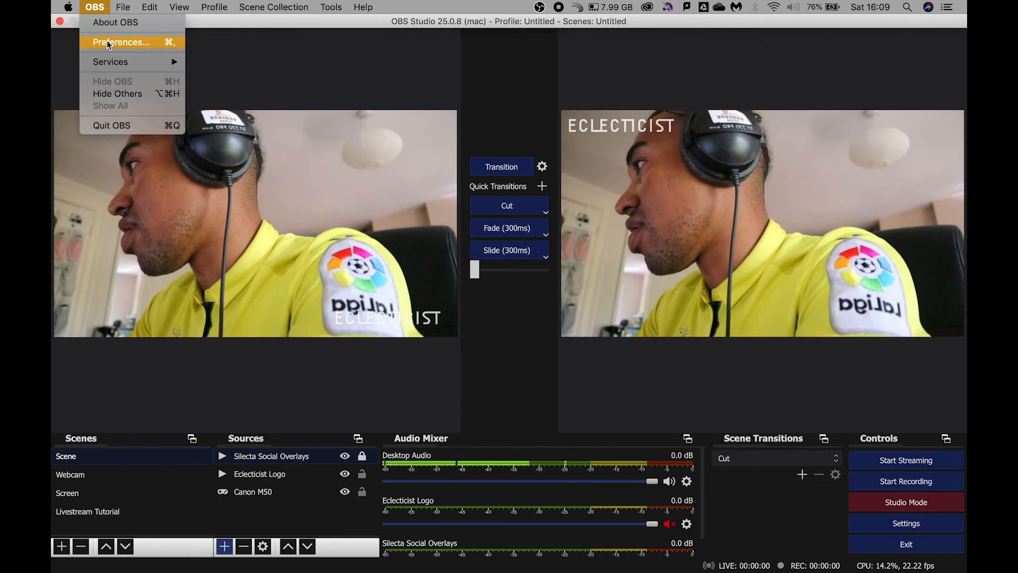
{"action": "left_click", "coordinate": [107, 42]}
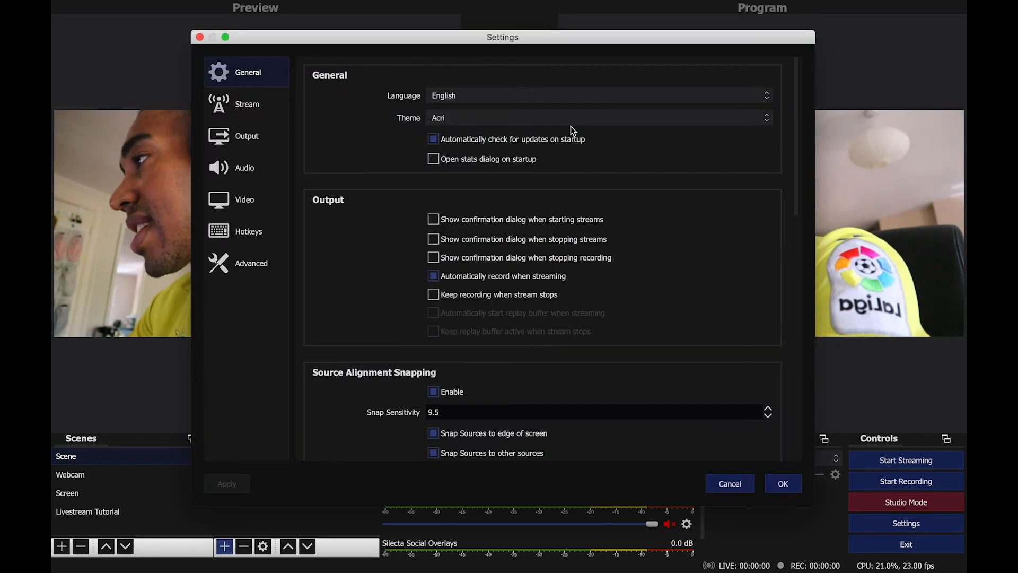
{"action": "left_click", "coordinate": [246, 107]}
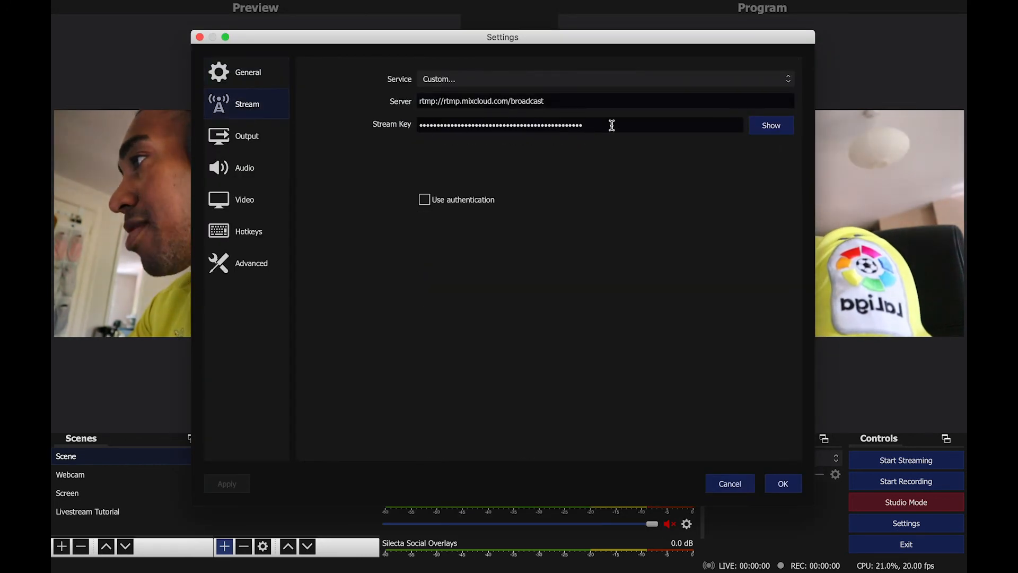
{"action": "left_click", "coordinate": [656, 100]}
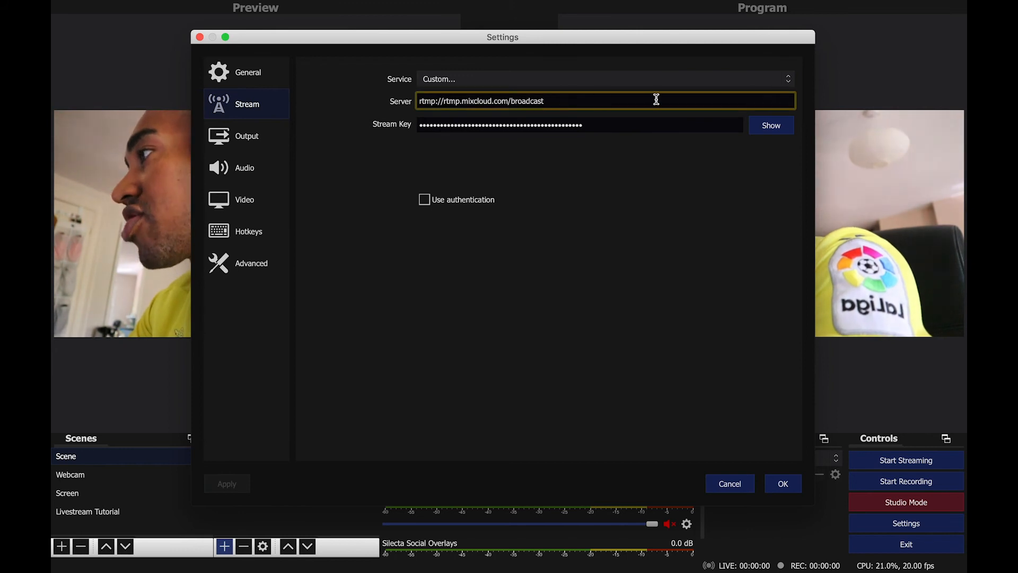
{"action": "left_click", "coordinate": [727, 80]}
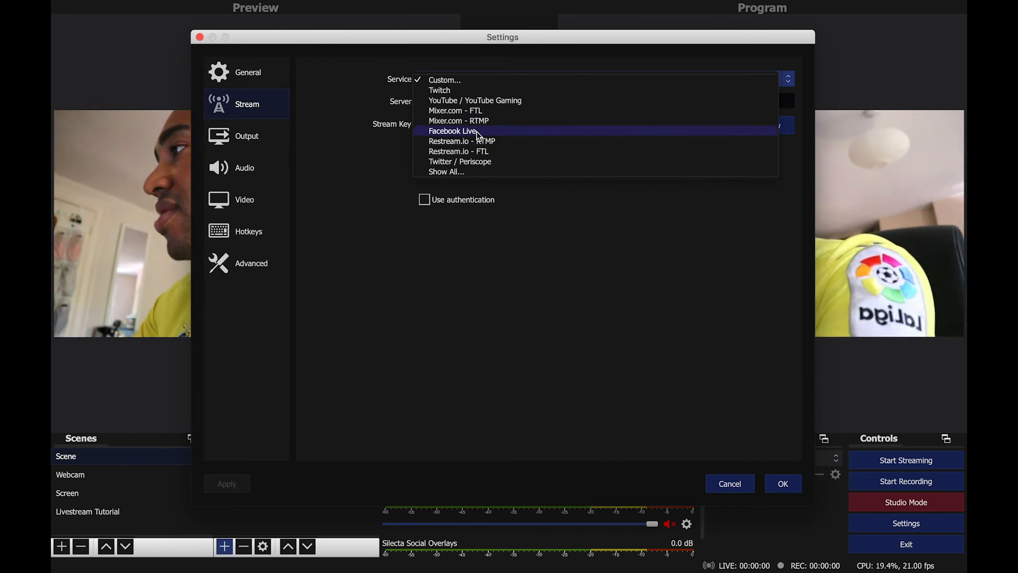
{"action": "left_click", "coordinate": [455, 173]}
{"action": "scroll", "coordinate": [475, 175], "scroll_direction": "down", "scroll_amount": 3}
{"action": "scroll", "coordinate": [475, 175], "scroll_direction": "up", "scroll_amount": 1}
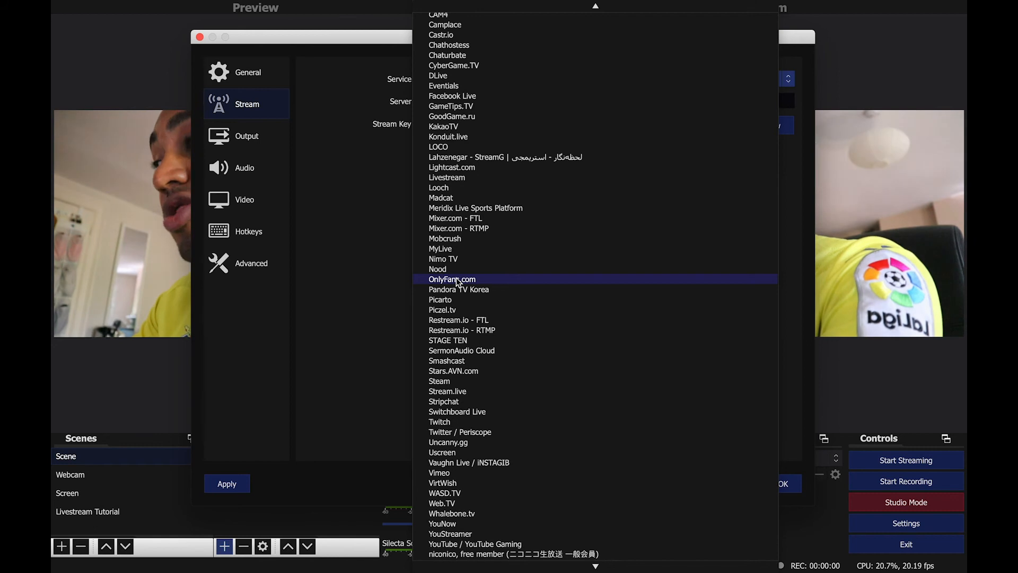
{"action": "left_click", "coordinate": [390, 217]}
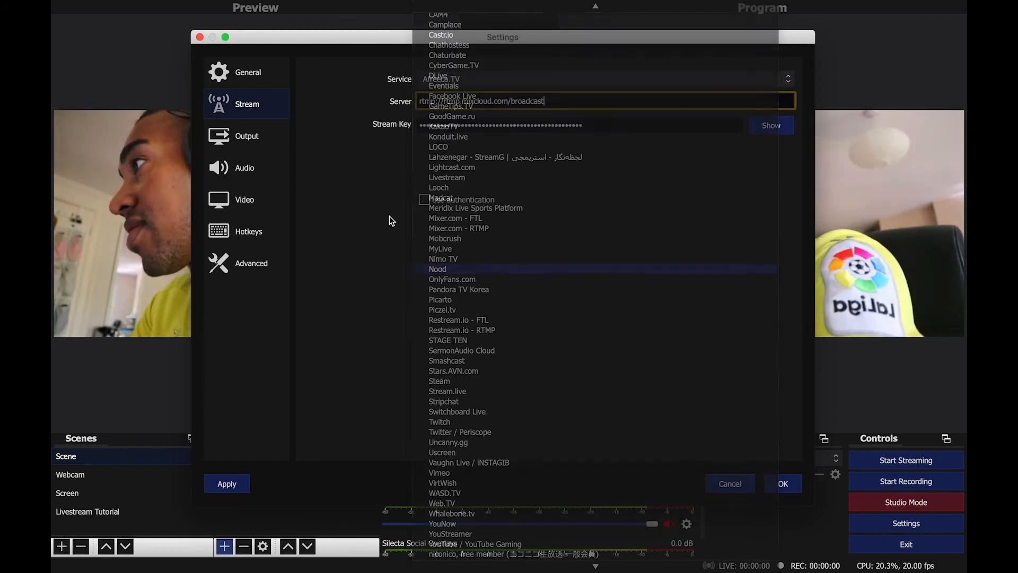
{"action": "left_click", "coordinate": [542, 81]}
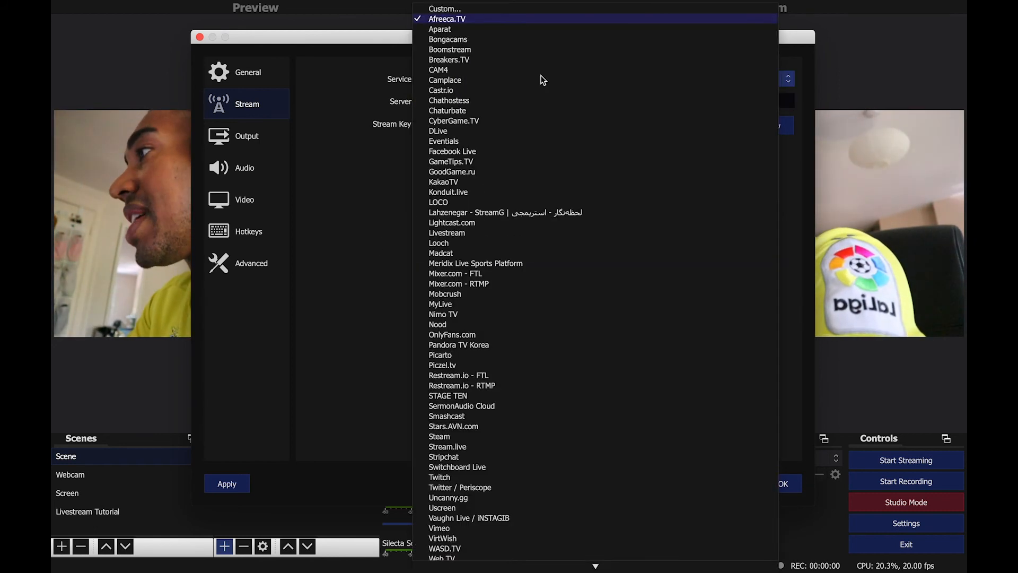
{"action": "left_click", "coordinate": [471, 152]}
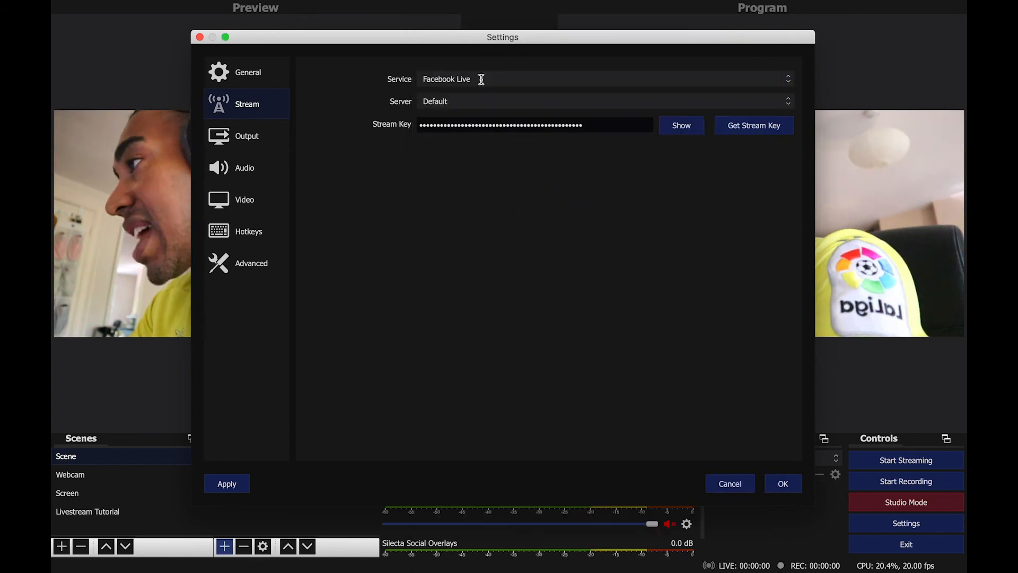
{"action": "left_click", "coordinate": [475, 84]}
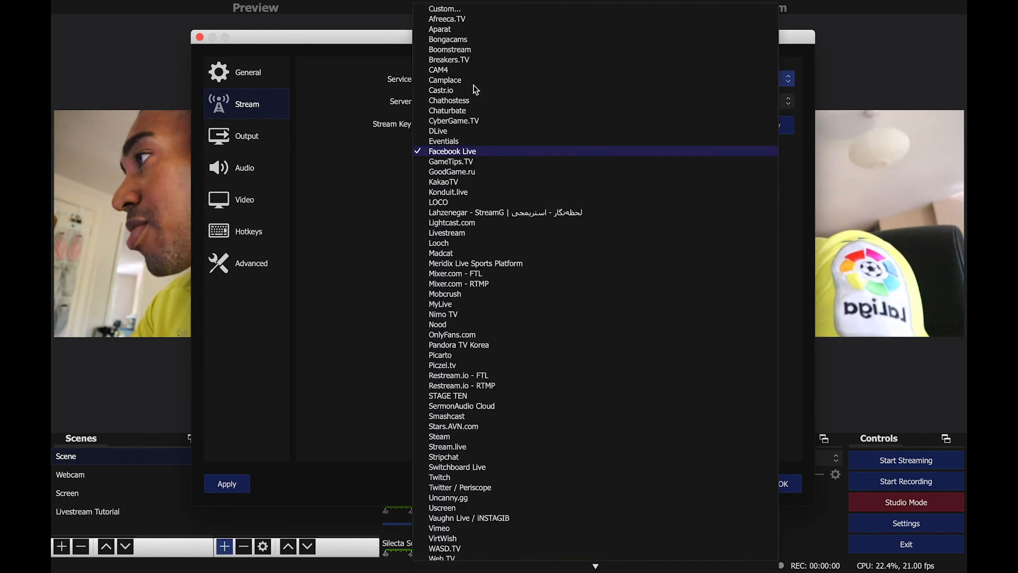
{"action": "left_click", "coordinate": [448, 9]}
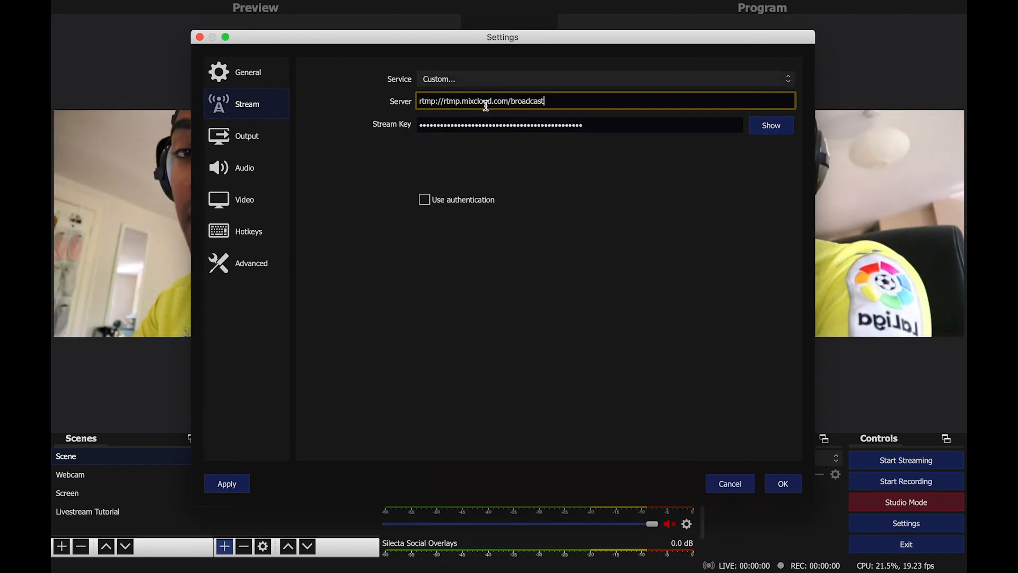
Set the streaming service to Facebook Live, replace the stream key with the copied Facebook key, and save the settings.
{"action": "left_click", "coordinate": [486, 77]}
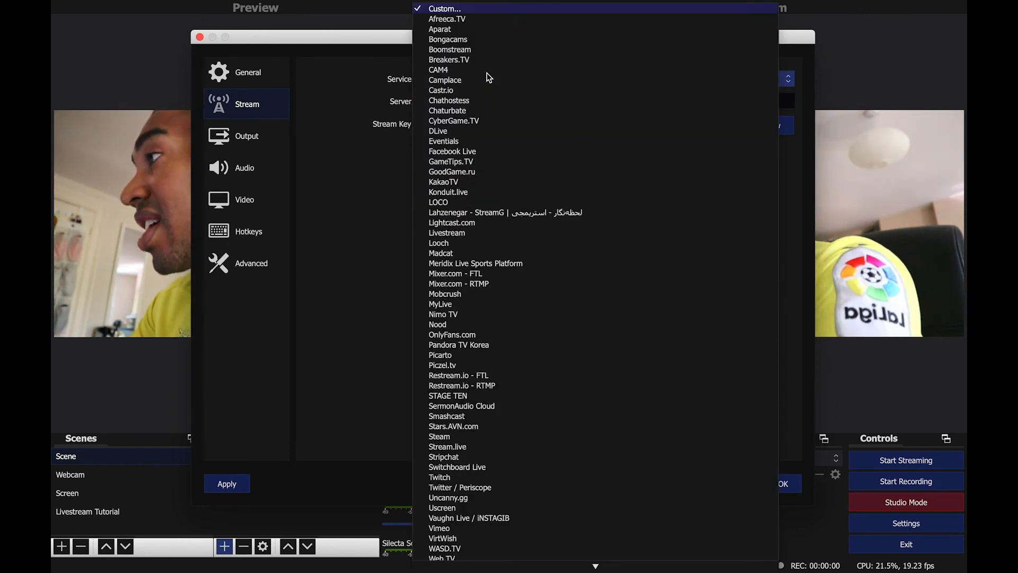
{"action": "left_click", "coordinate": [461, 152]}
{"action": "left_click", "coordinate": [631, 126]}
{"action": "key", "text": "super+a"}
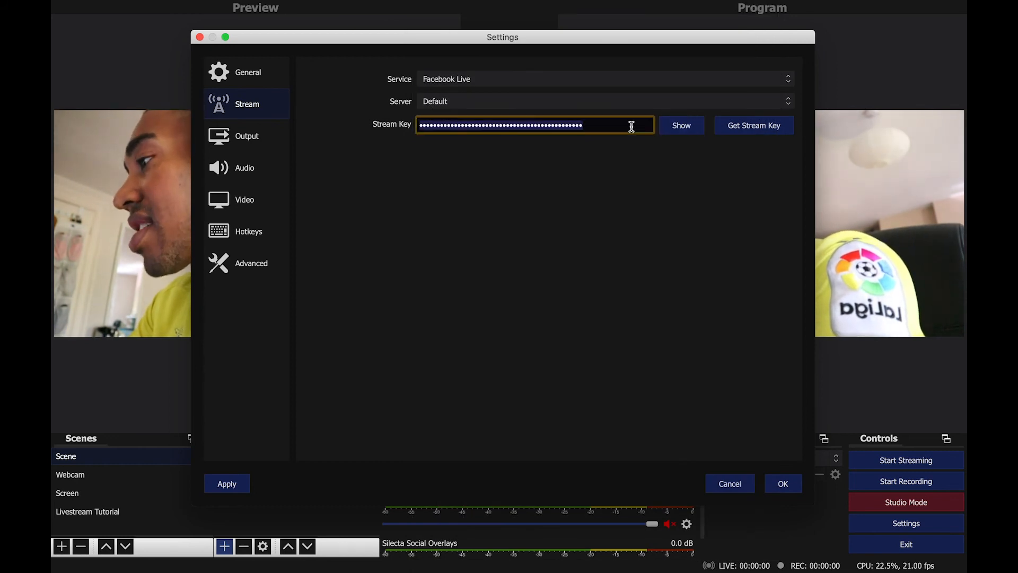
{"action": "key", "text": "BackSpace"}
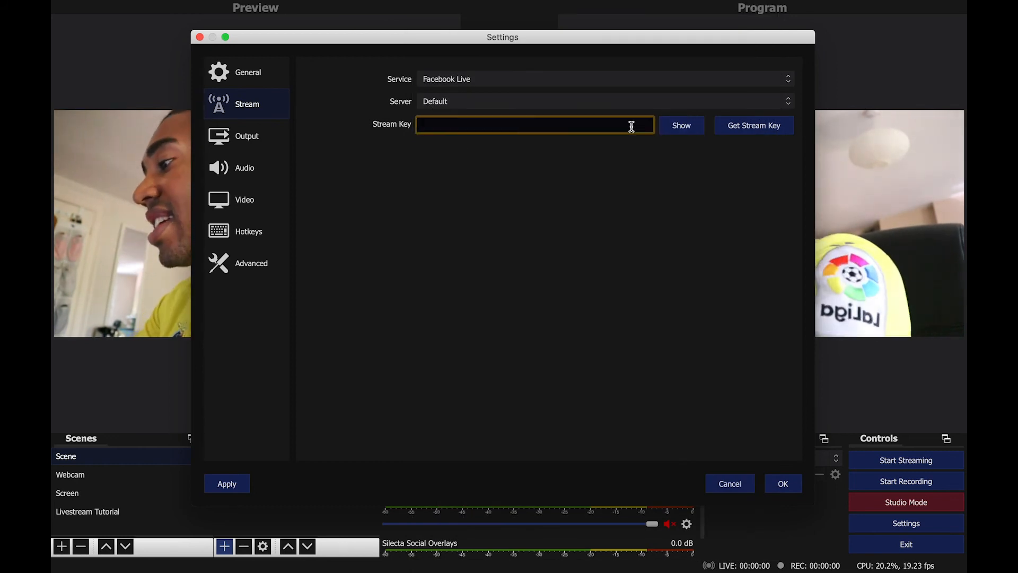
{"action": "key", "text": "super+v"}
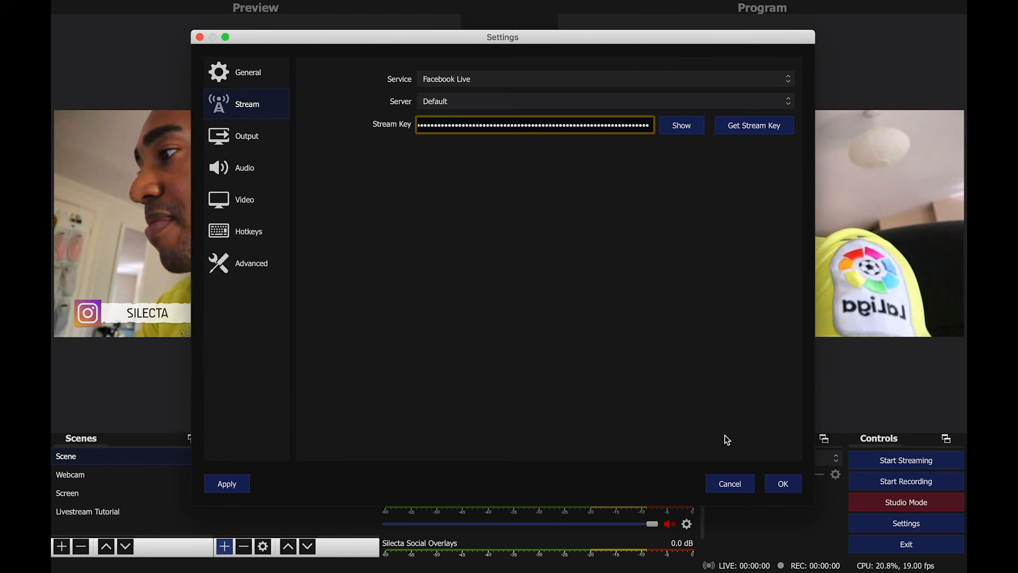
{"action": "left_click", "coordinate": [784, 484]}
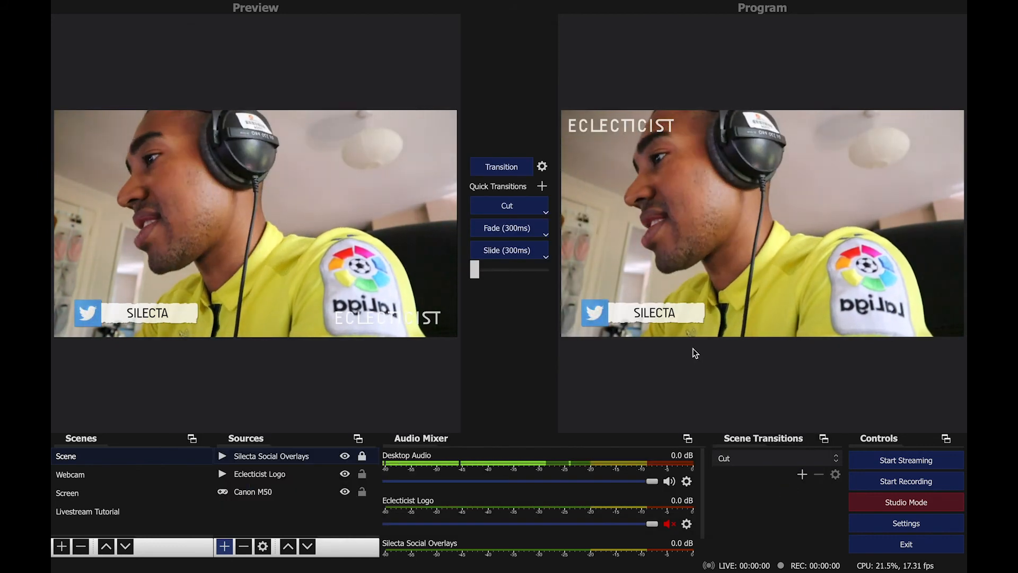
Start streaming to Facebook Live.
{"action": "left_click", "coordinate": [876, 458]}
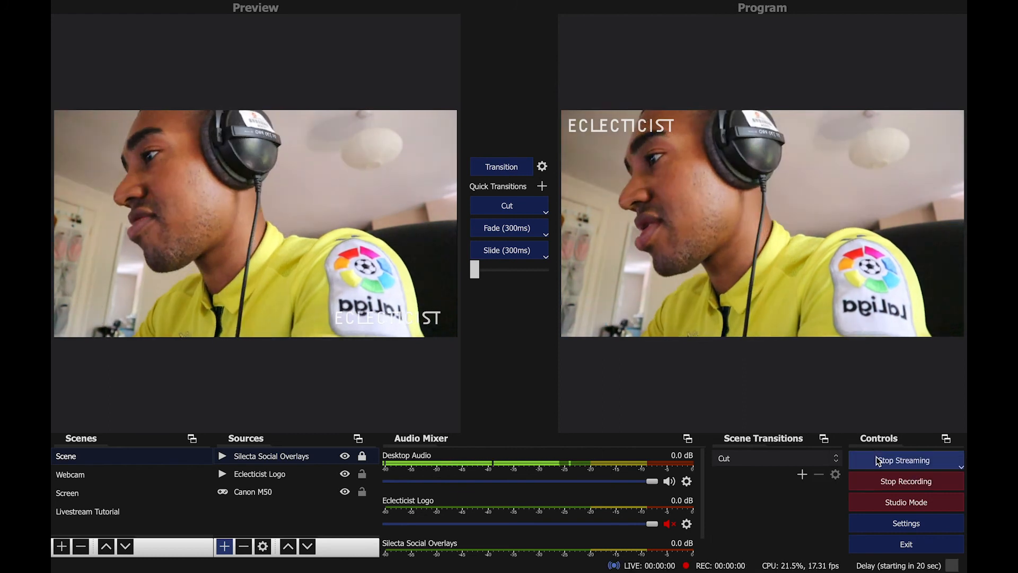
Switch to Ableton Live and launch the LIFT146 clip on the Decks track, then return to OBS.
{"action": "key", "text": "super+Tab"}
{"action": "key", "text": "super+Tab"}
{"action": "key", "text": "super+Tab"}
{"action": "key", "text": "super+Tab"}
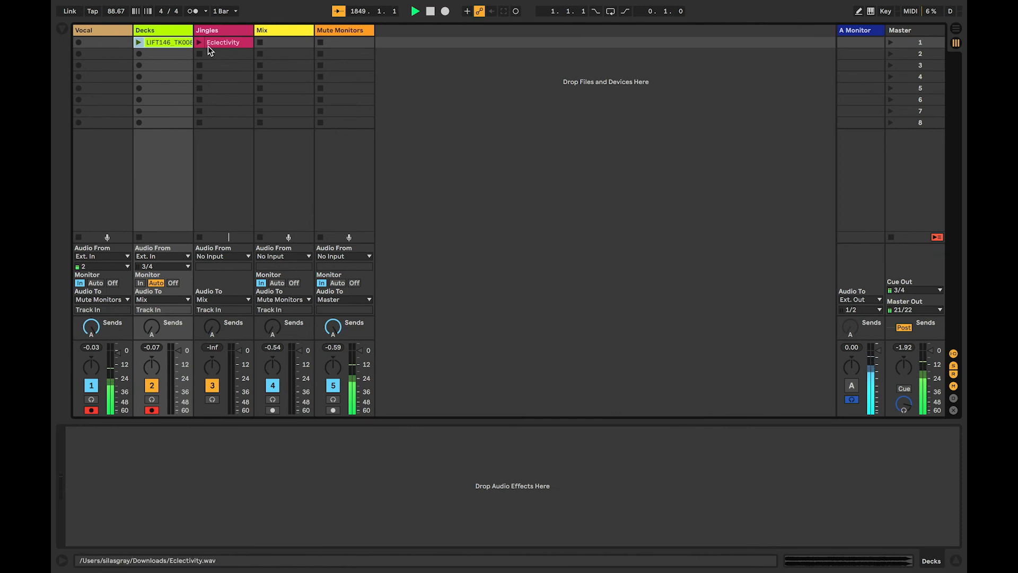
{"action": "left_click", "coordinate": [137, 41]}
{"action": "key", "text": "super+Tab"}
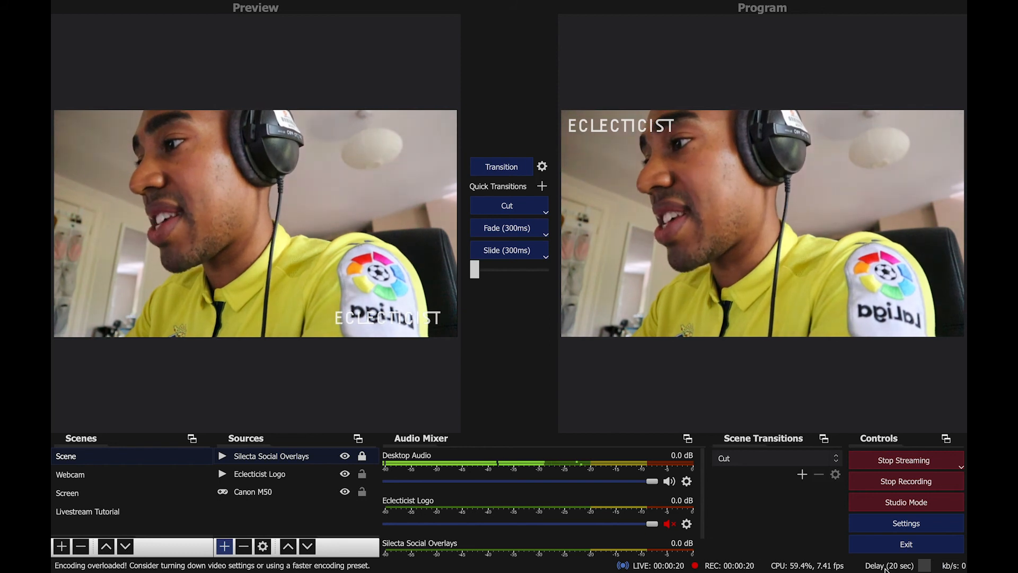
Check the stream preview on the Facebook Live Producer page, then return to OBS.
{"action": "key", "text": "super+Tab"}
{"action": "key", "text": "super+Tab"}
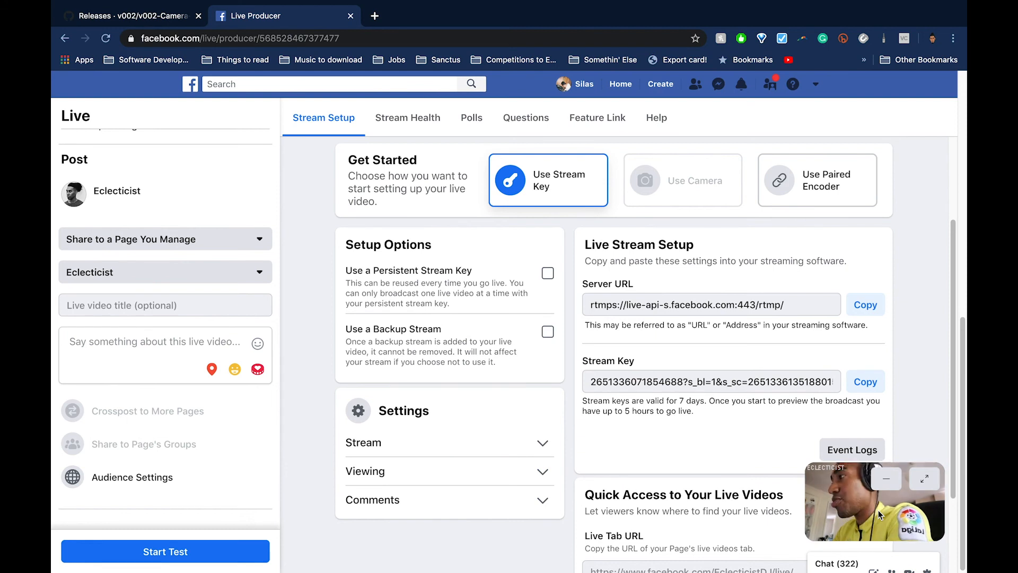
{"action": "key", "text": "ctrl+Left"}
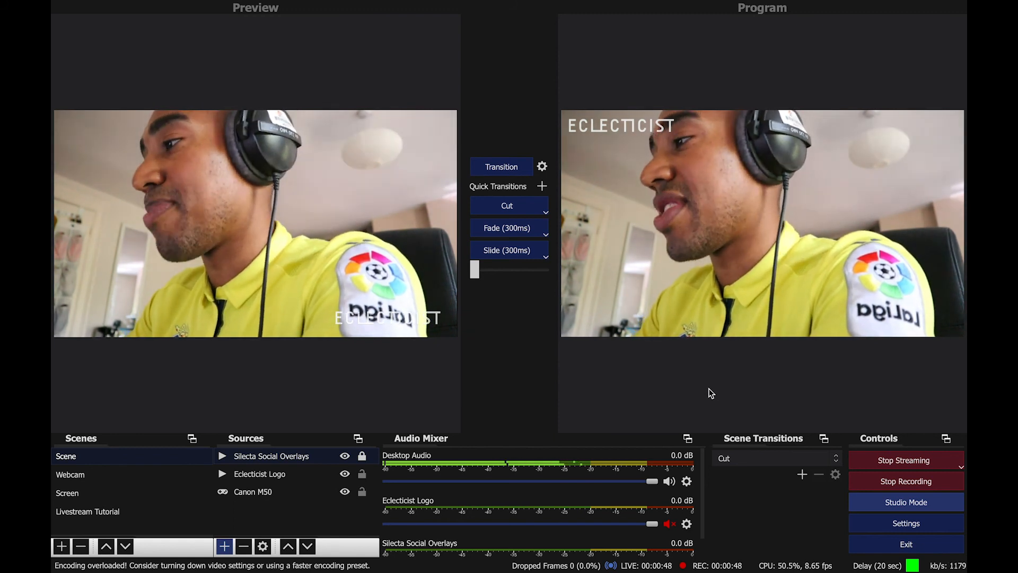
{"action": "scroll", "coordinate": [642, 477], "scroll_direction": "down", "scroll_amount": 2}
{"action": "scroll", "coordinate": [642, 477], "scroll_direction": "up", "scroll_amount": 2}
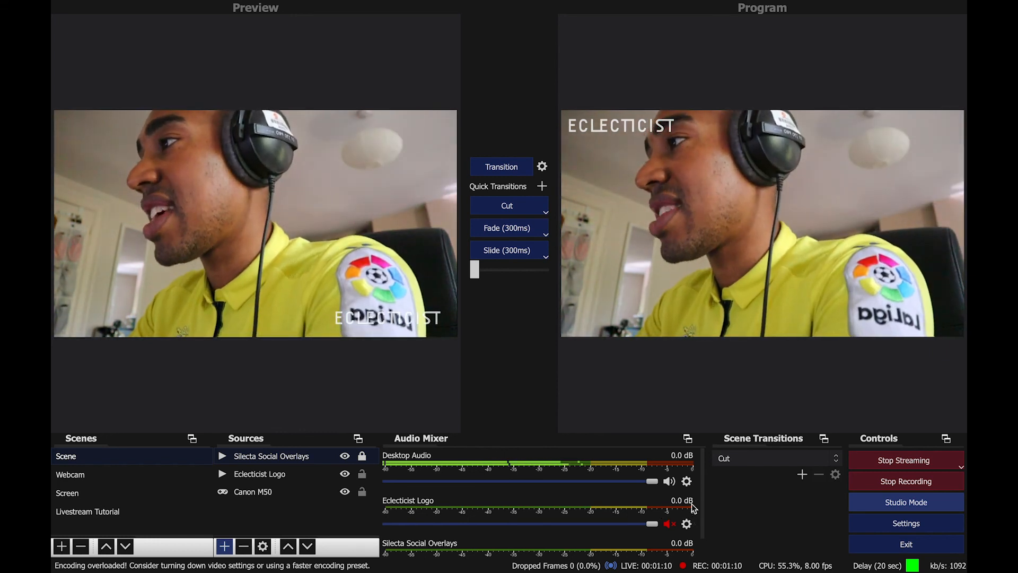
{"action": "key", "text": "super+Tab"}
{"action": "key", "text": "super+Tab"}
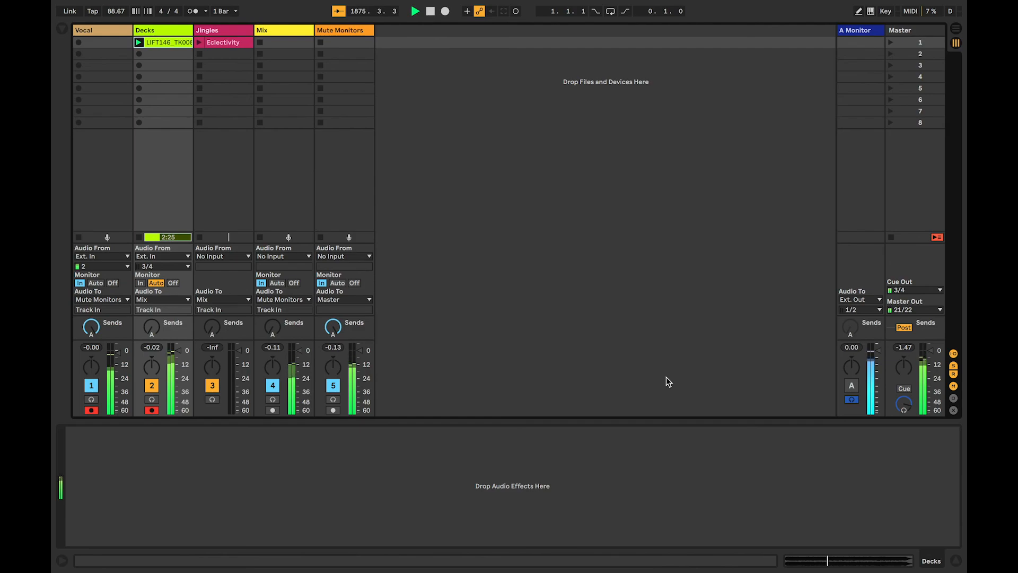
{"action": "key", "text": "super+Tab"}
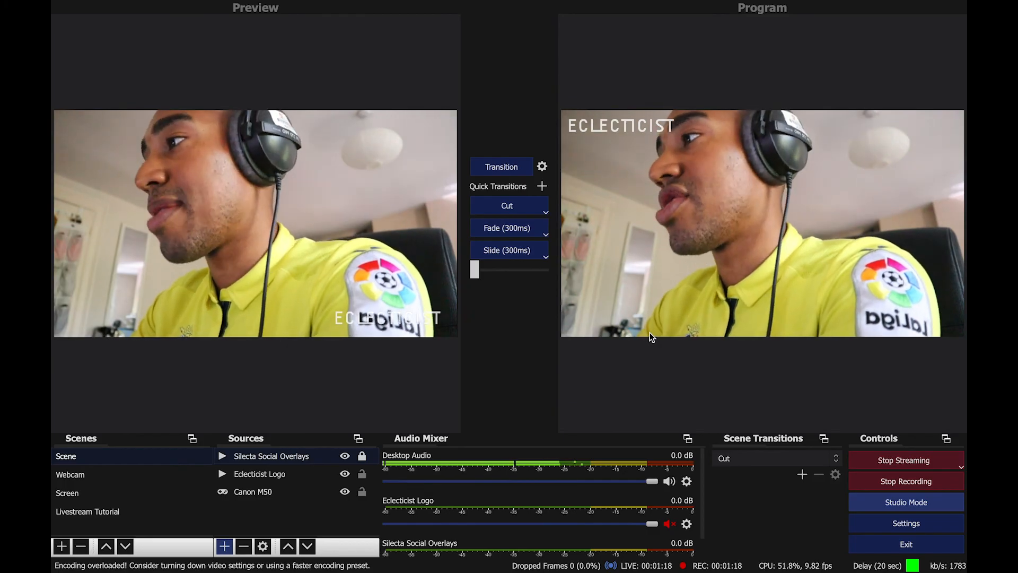
{"action": "key", "text": "super+Tab"}
{"action": "key", "text": "super+Tab"}
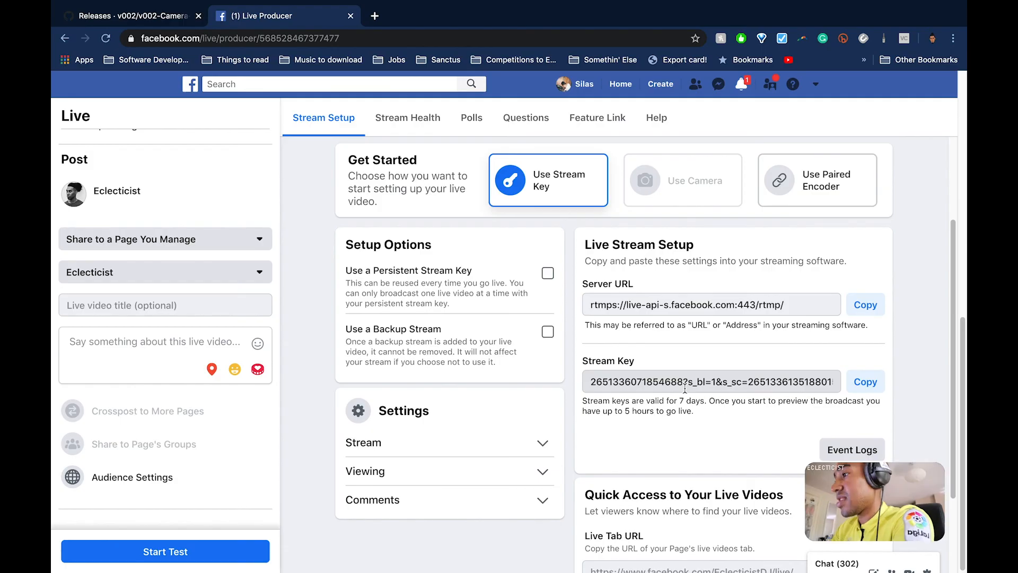
{"action": "key", "text": "super+Tab"}
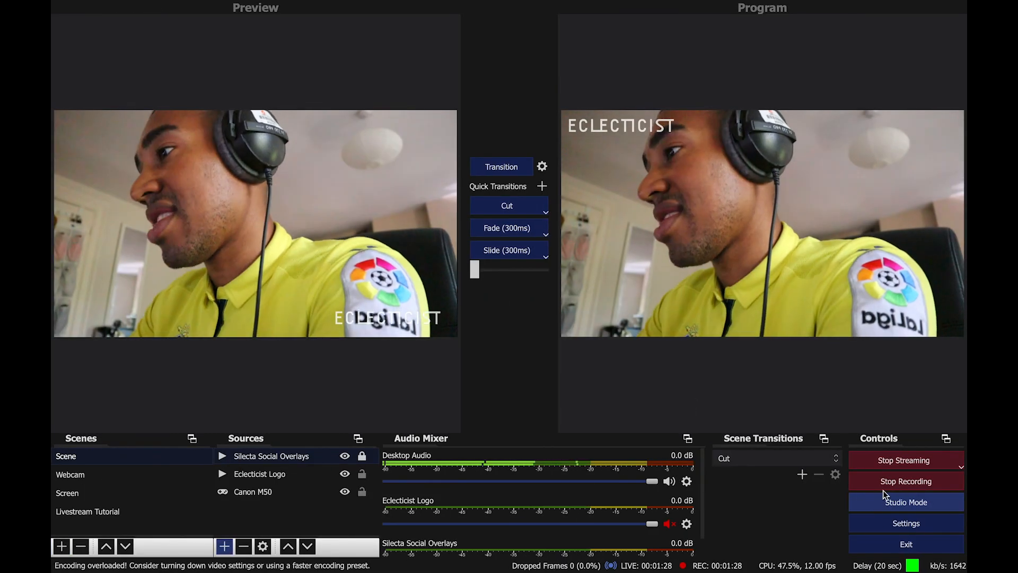
Stop streaming from OBS.
{"action": "left_click", "coordinate": [887, 465]}
{"action": "left_click", "coordinate": [880, 460]}
{"action": "left_click", "coordinate": [881, 464]}
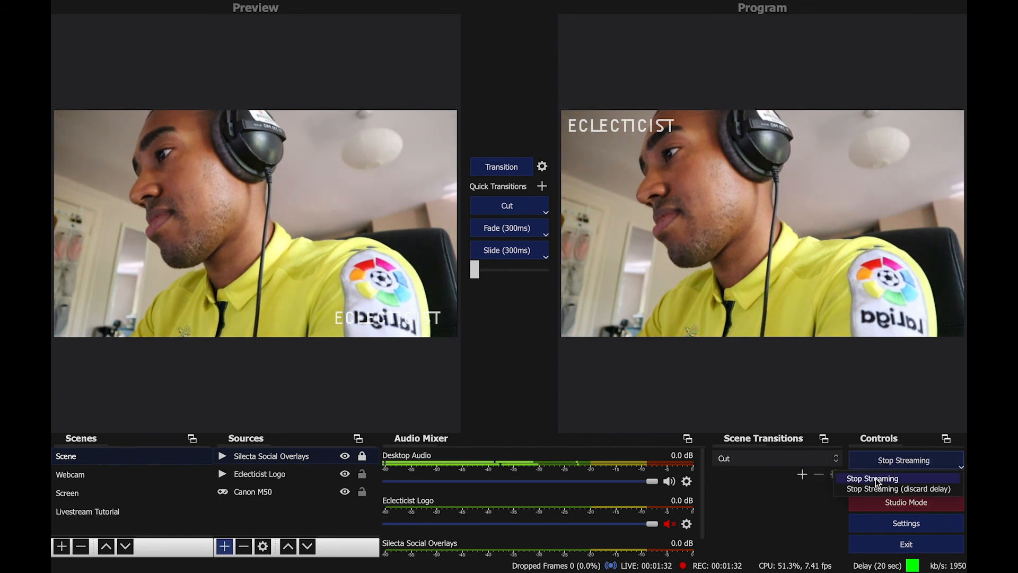
{"action": "left_click", "coordinate": [878, 479]}
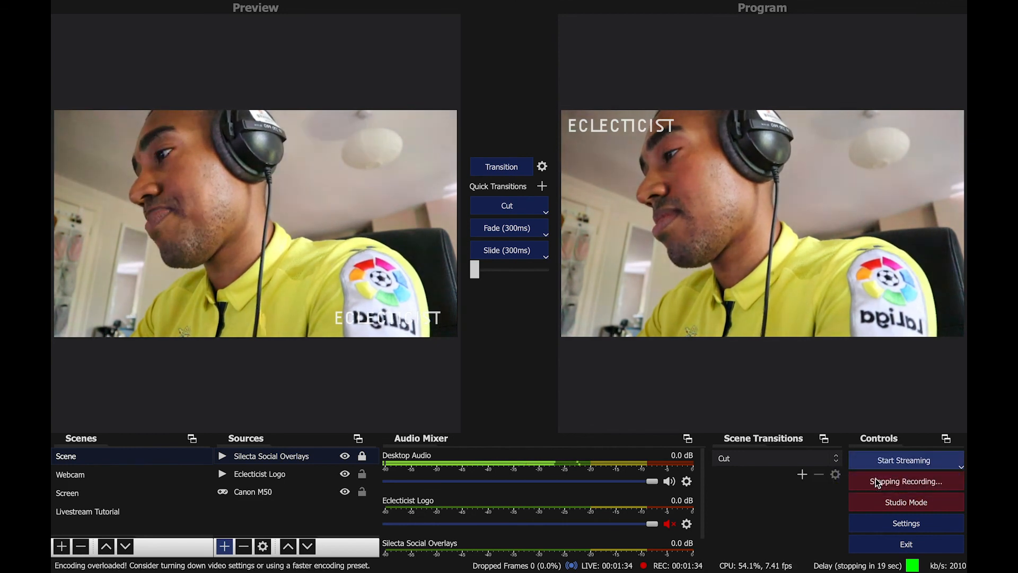
Check the Facebook Live Producer page after stopping the stream.
{"action": "key", "text": "super+Tab"}
{"action": "mouse_move", "coordinate": [938, 472]}
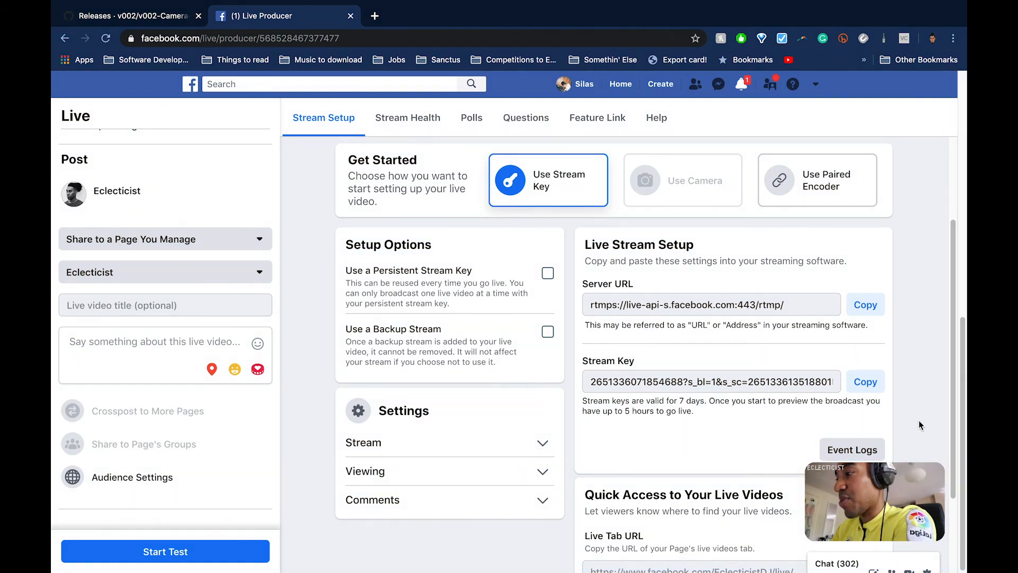
{"action": "scroll", "coordinate": [919, 424], "scroll_direction": "down", "scroll_amount": 3}
{"action": "scroll", "coordinate": [920, 424], "scroll_direction": "up", "scroll_amount": 5}
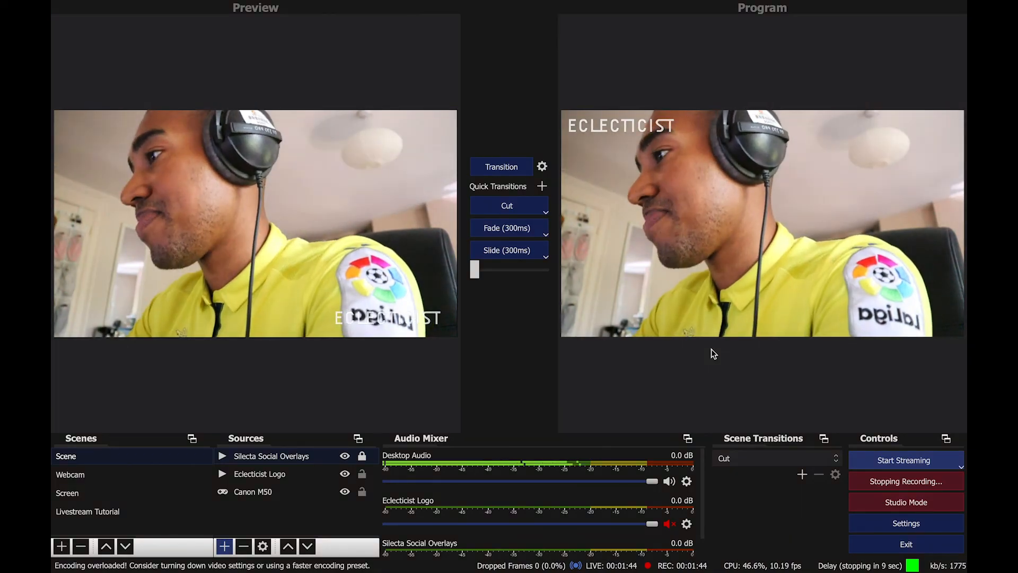
{"action": "key", "text": "super+Tab"}
{"action": "key", "text": "super+Tab"}
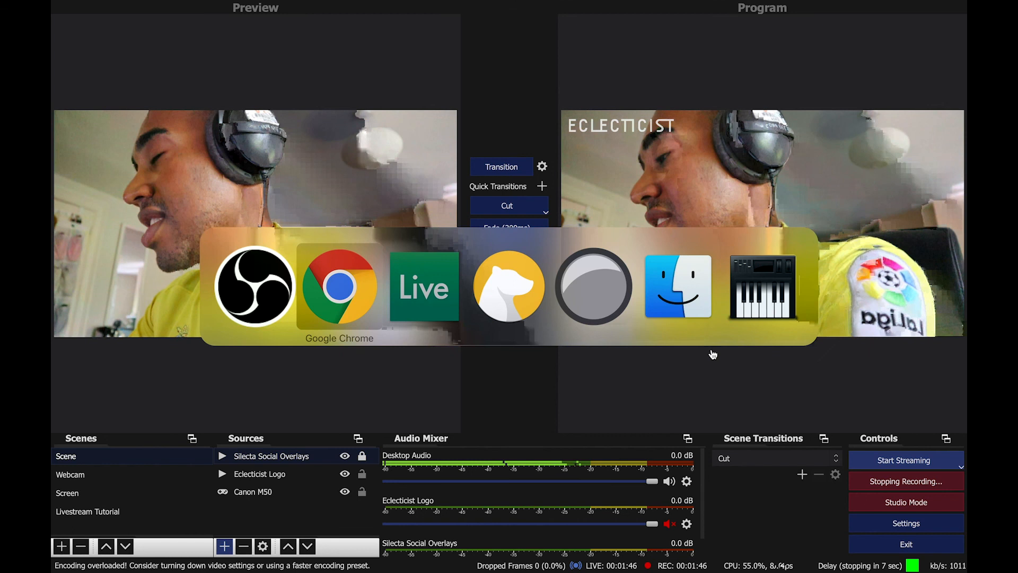